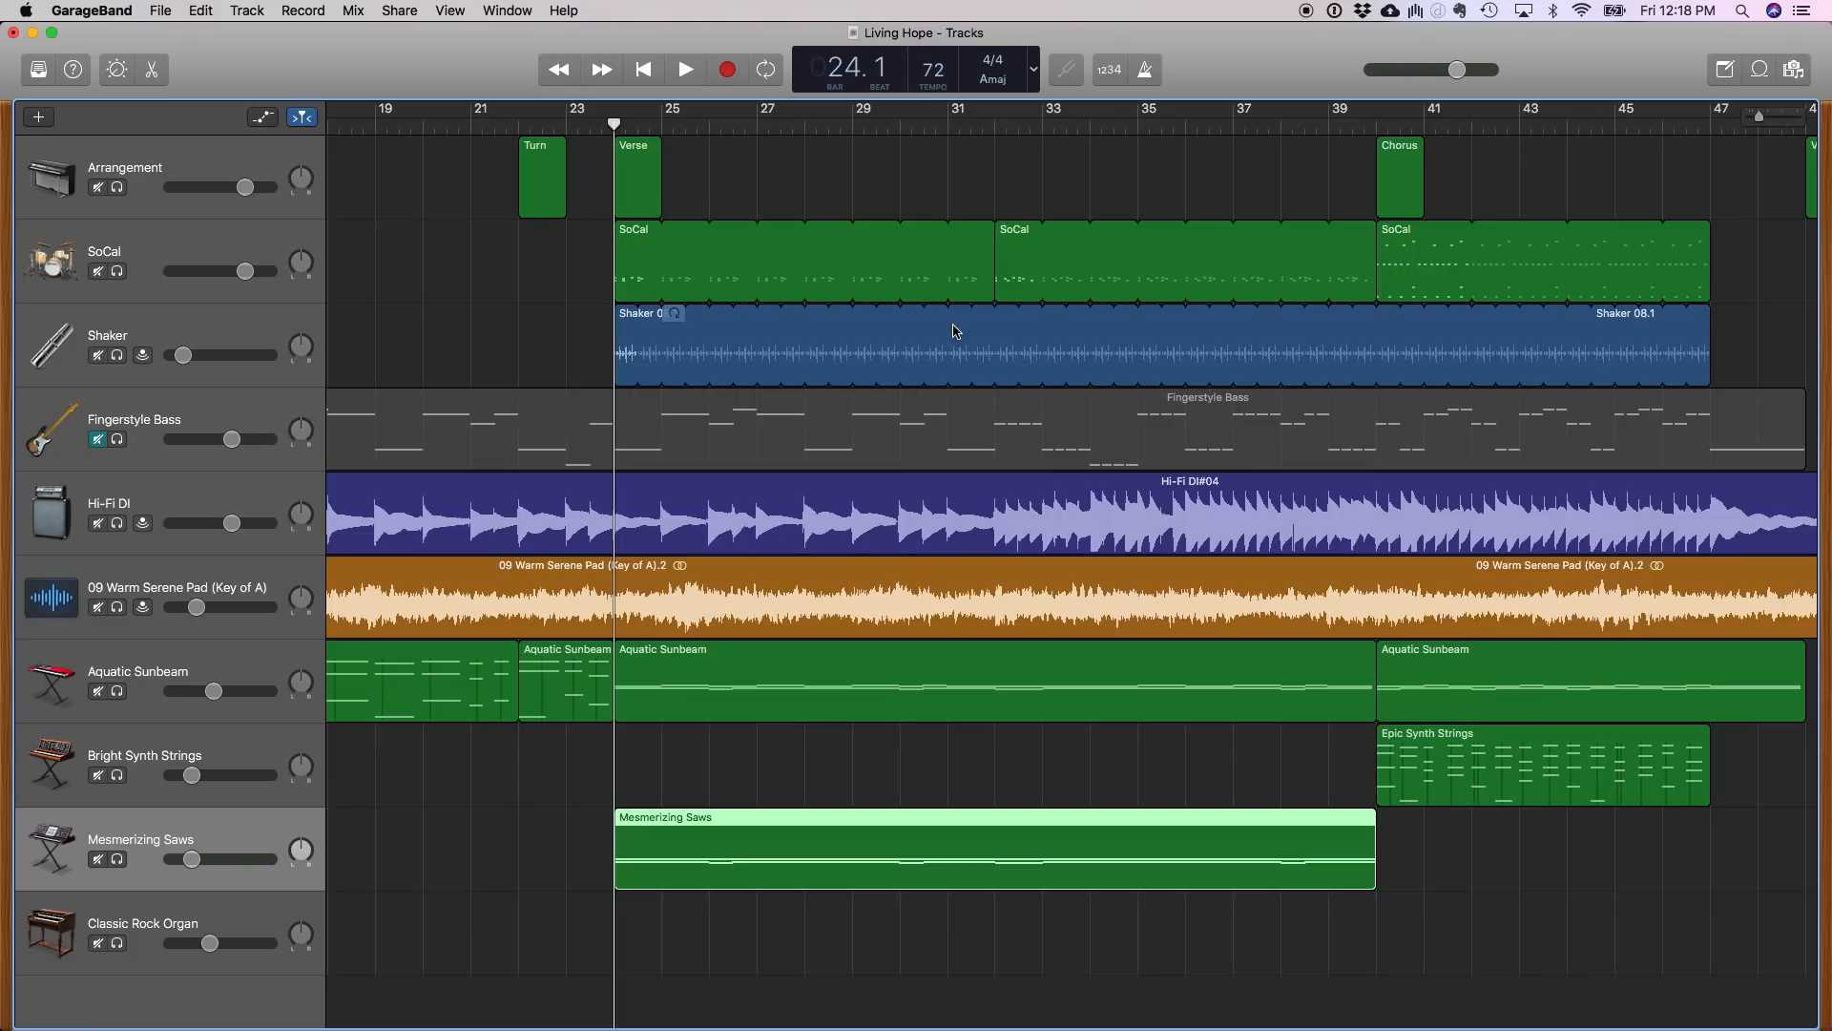
Play the song from the verse at bar 24 and audition the Aquatic Sunbeam track in solo, restoring the full mix
{"action": "key", "text": "space"}
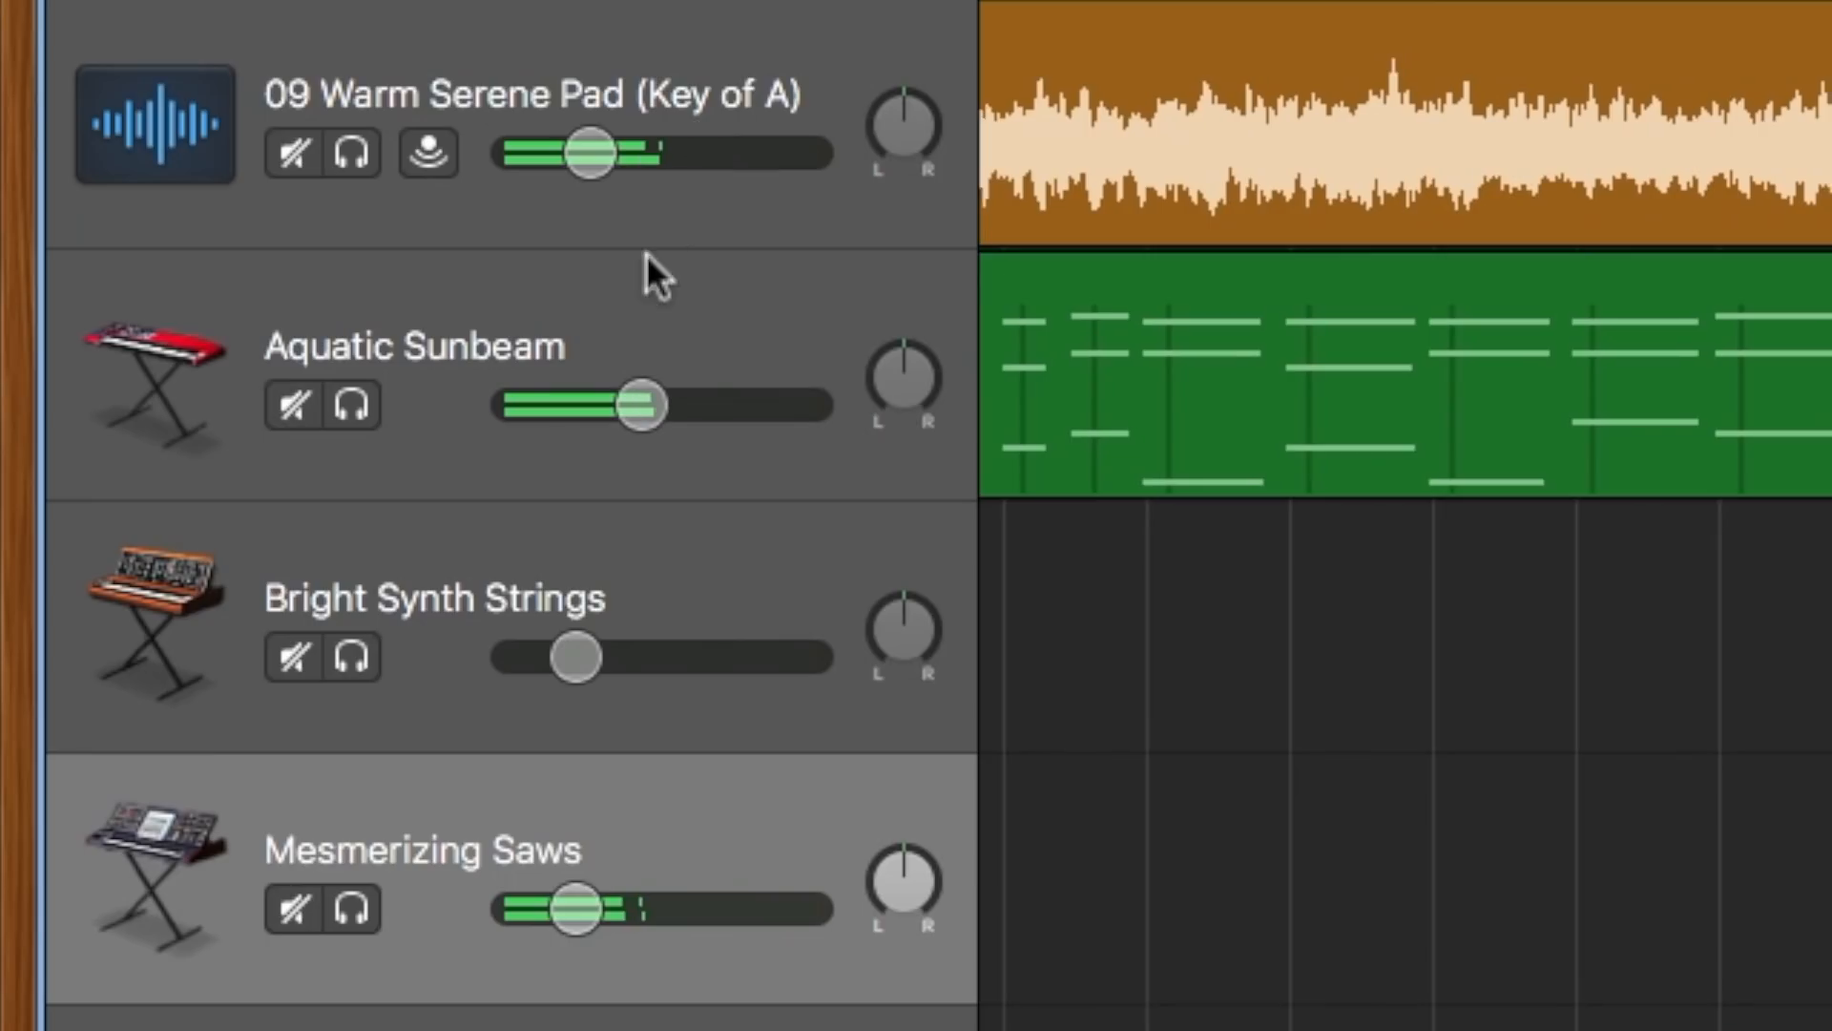
{"action": "left_click", "coordinate": [170, 656]}
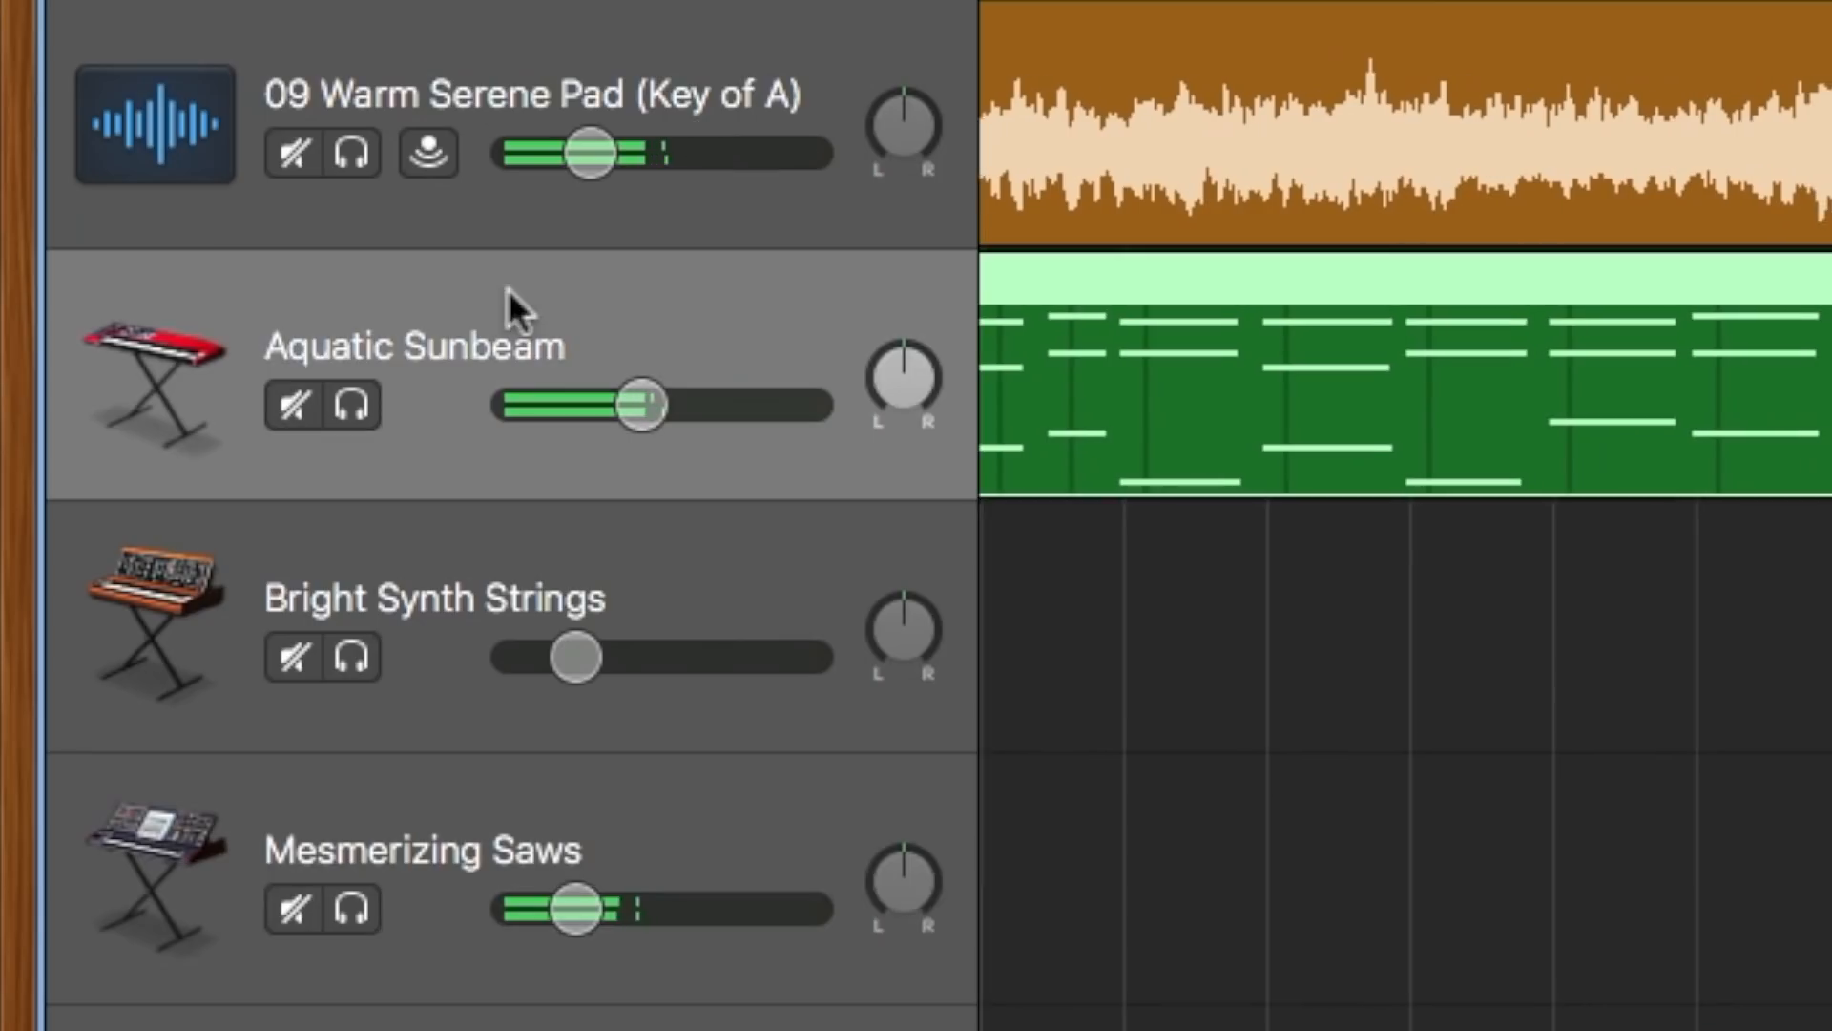
{"action": "left_click", "coordinate": [361, 410]}
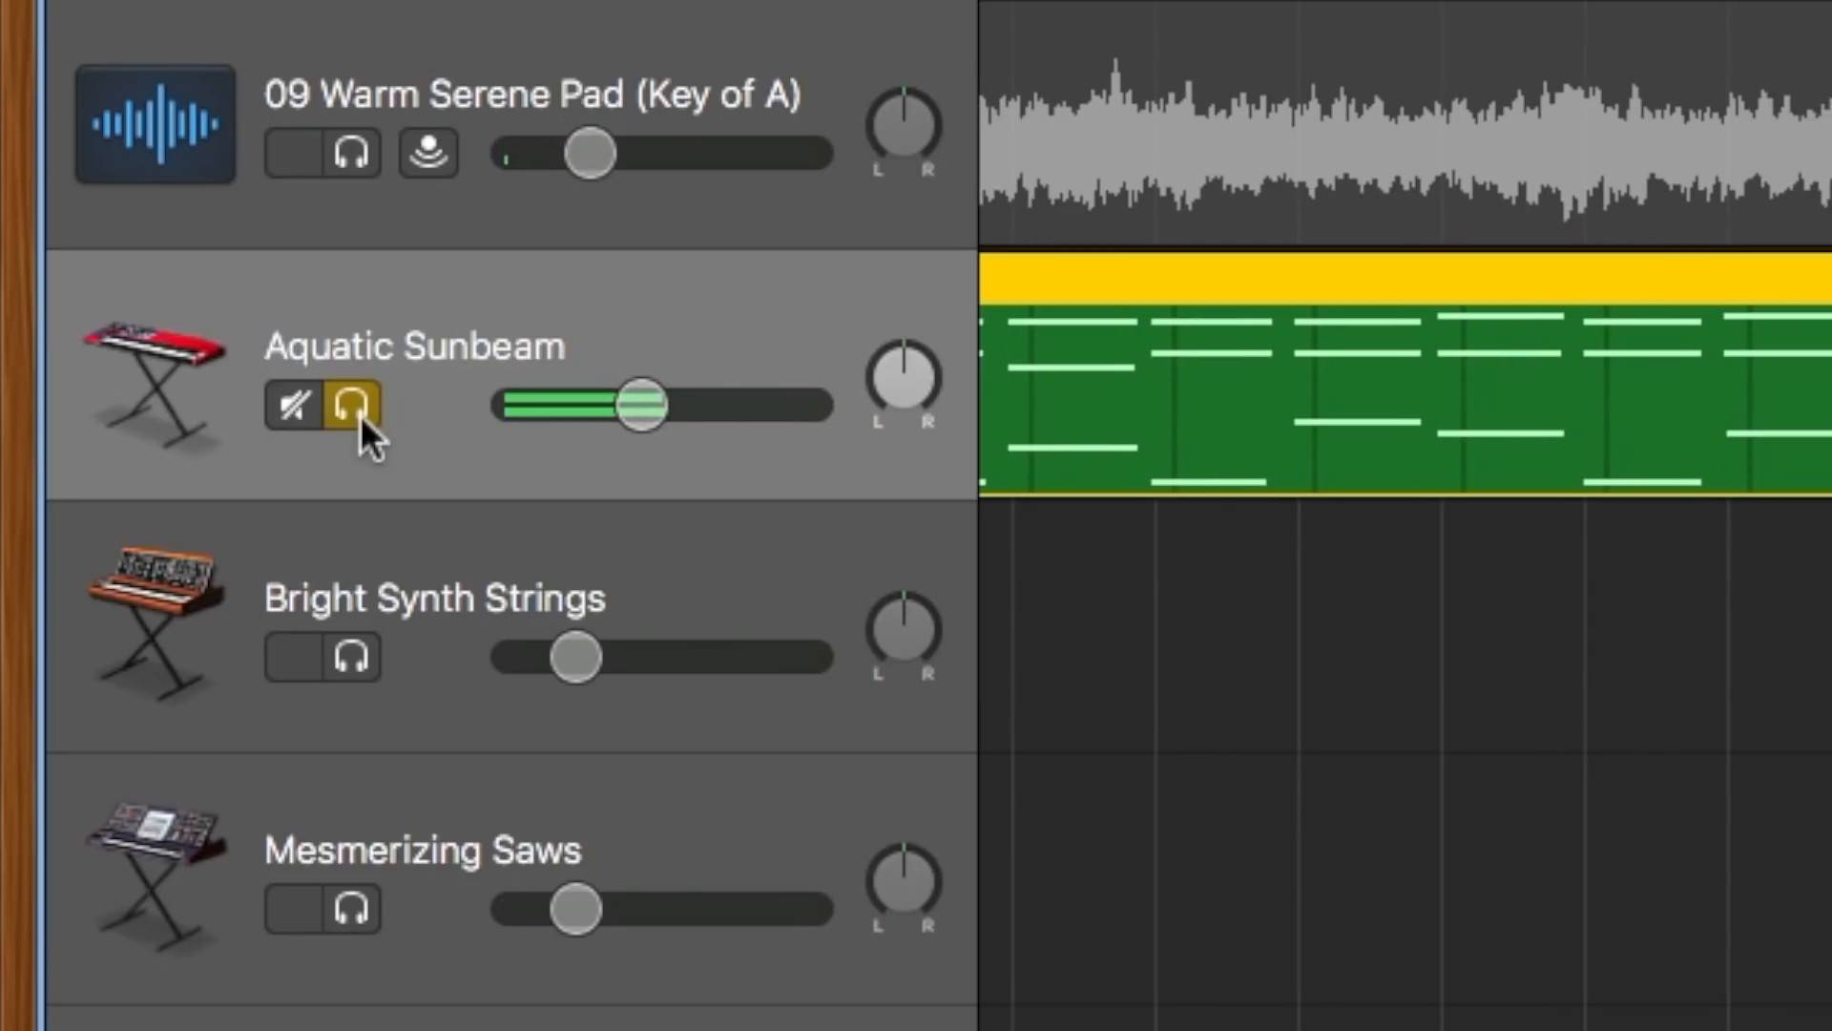
{"action": "left_click", "coordinate": [361, 412]}
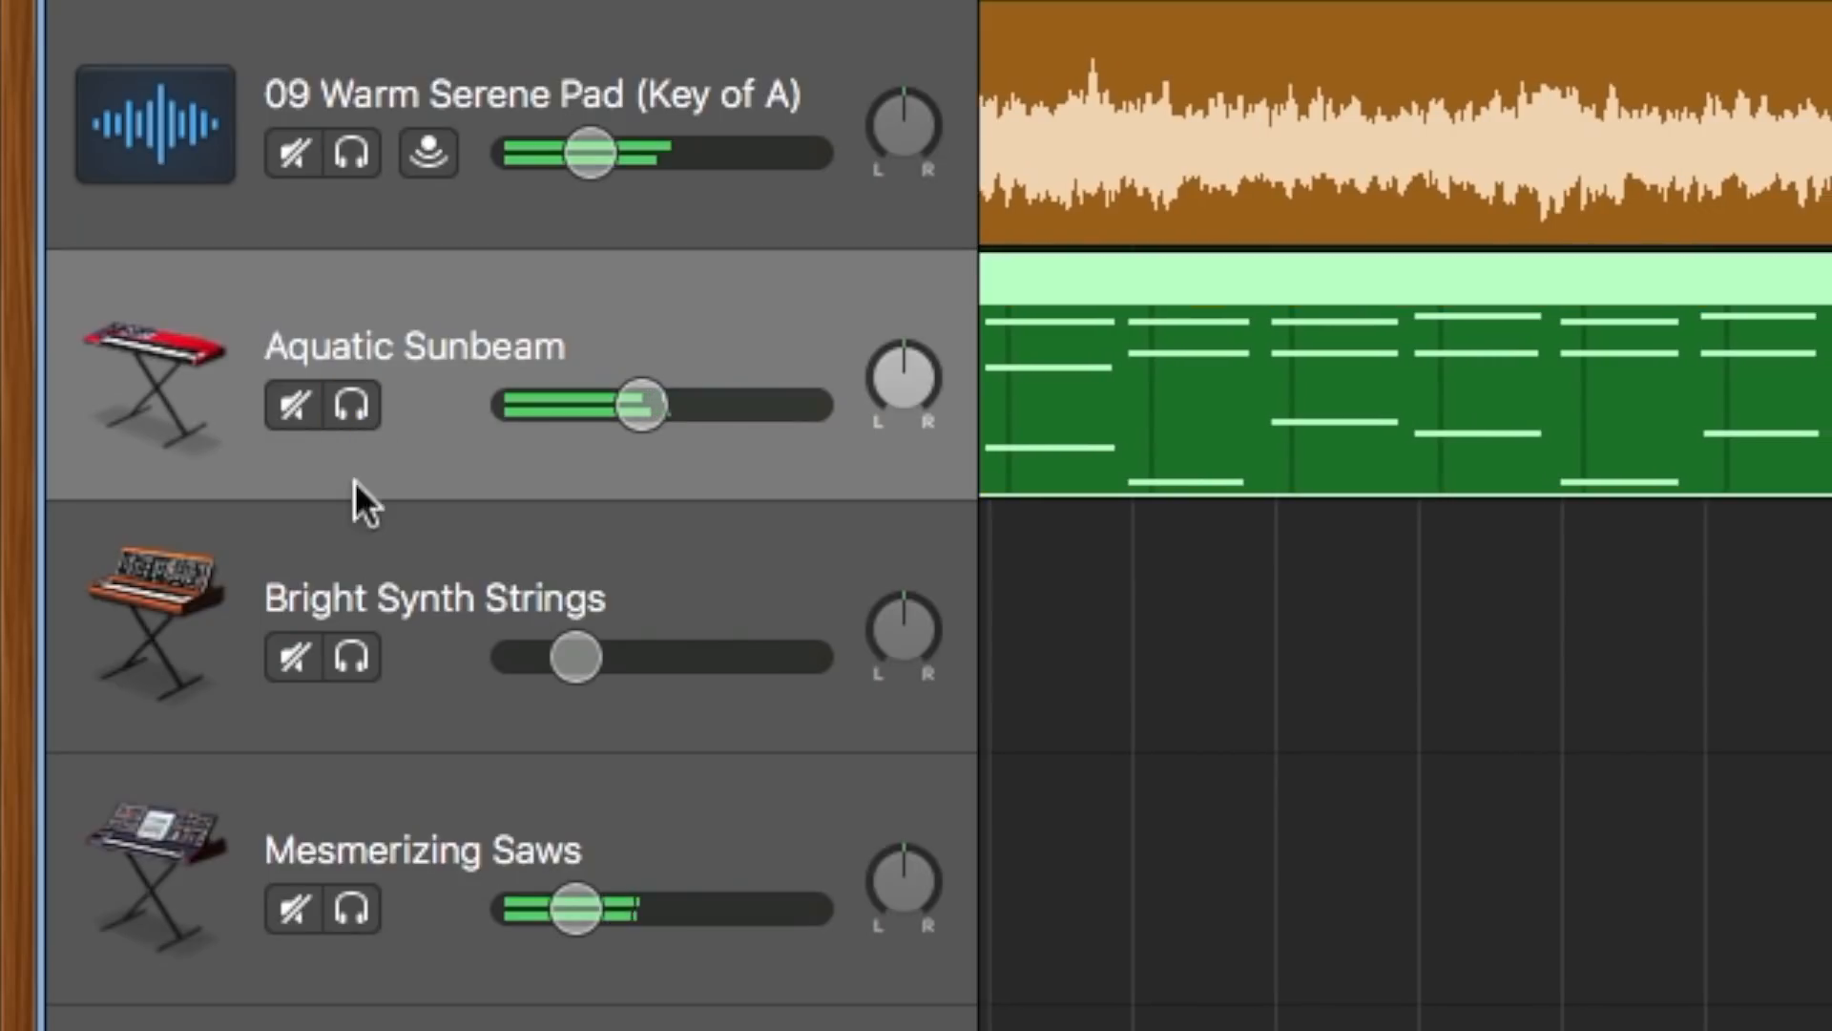
Audition the Mesmerizing Saws track in solo, restore the full mix and stop playback
{"action": "left_click", "coordinate": [345, 909]}
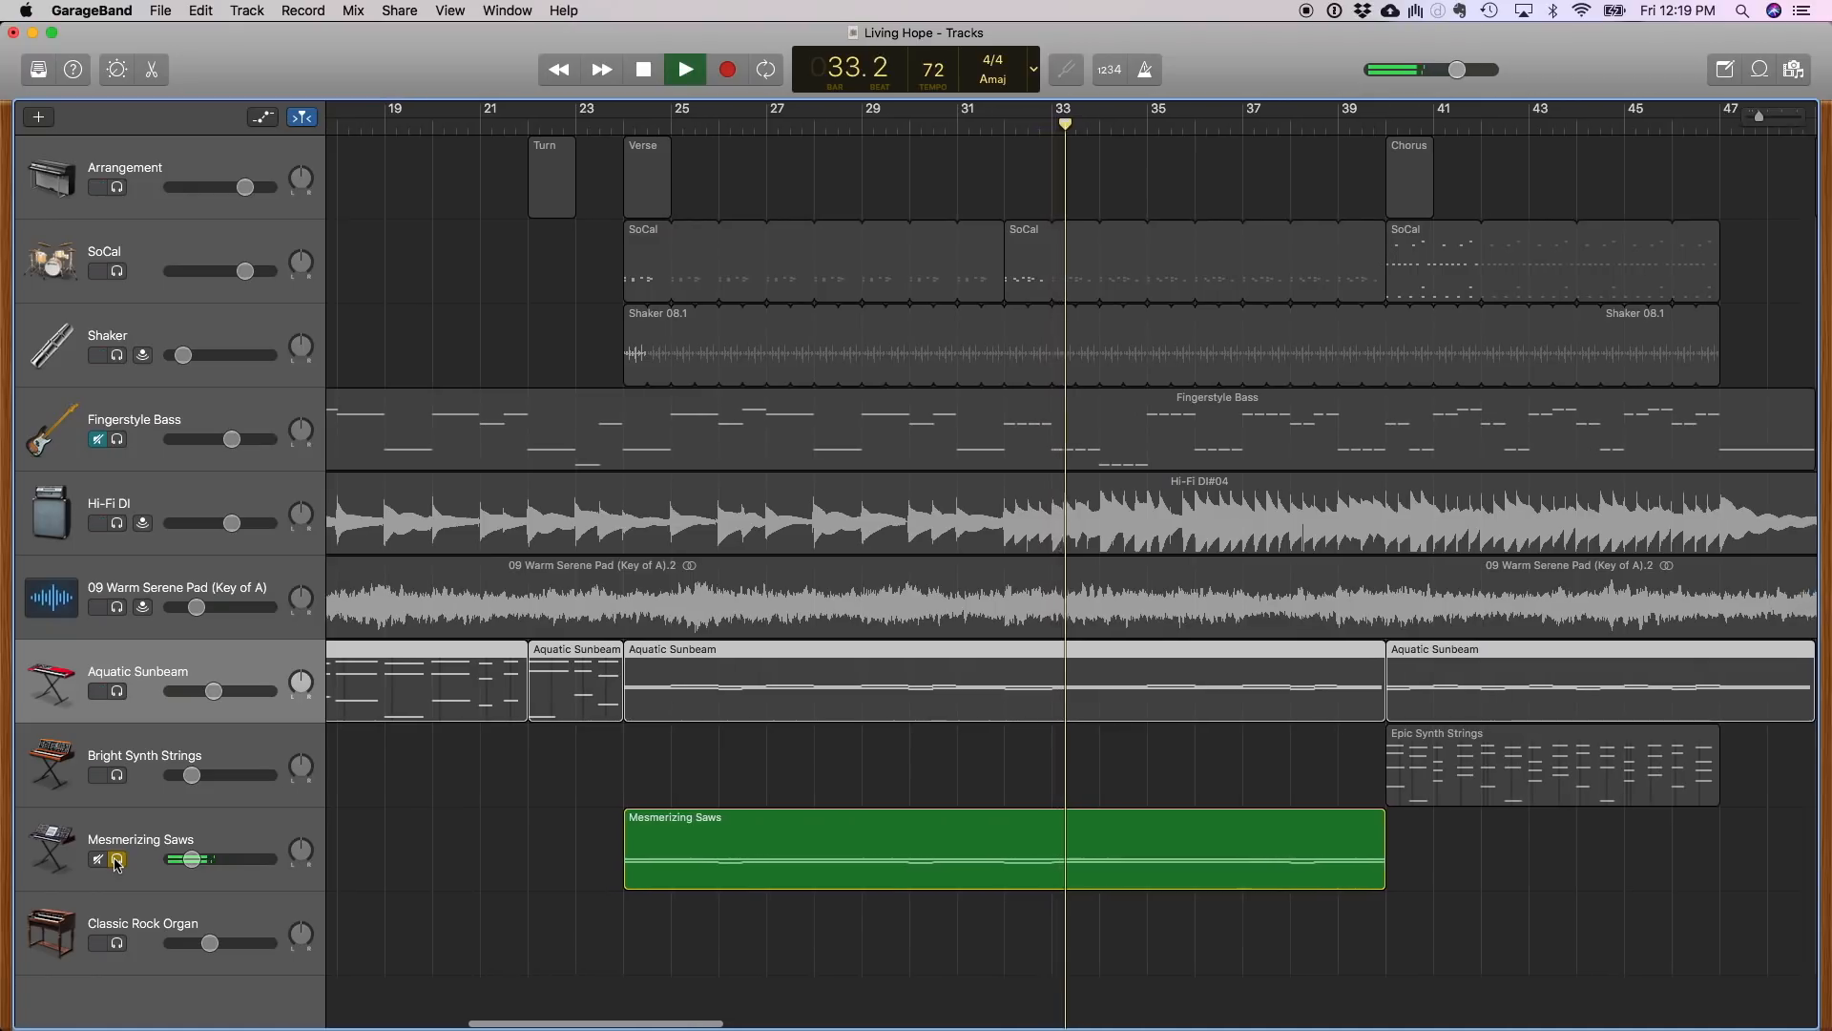
{"action": "left_click", "coordinate": [116, 861]}
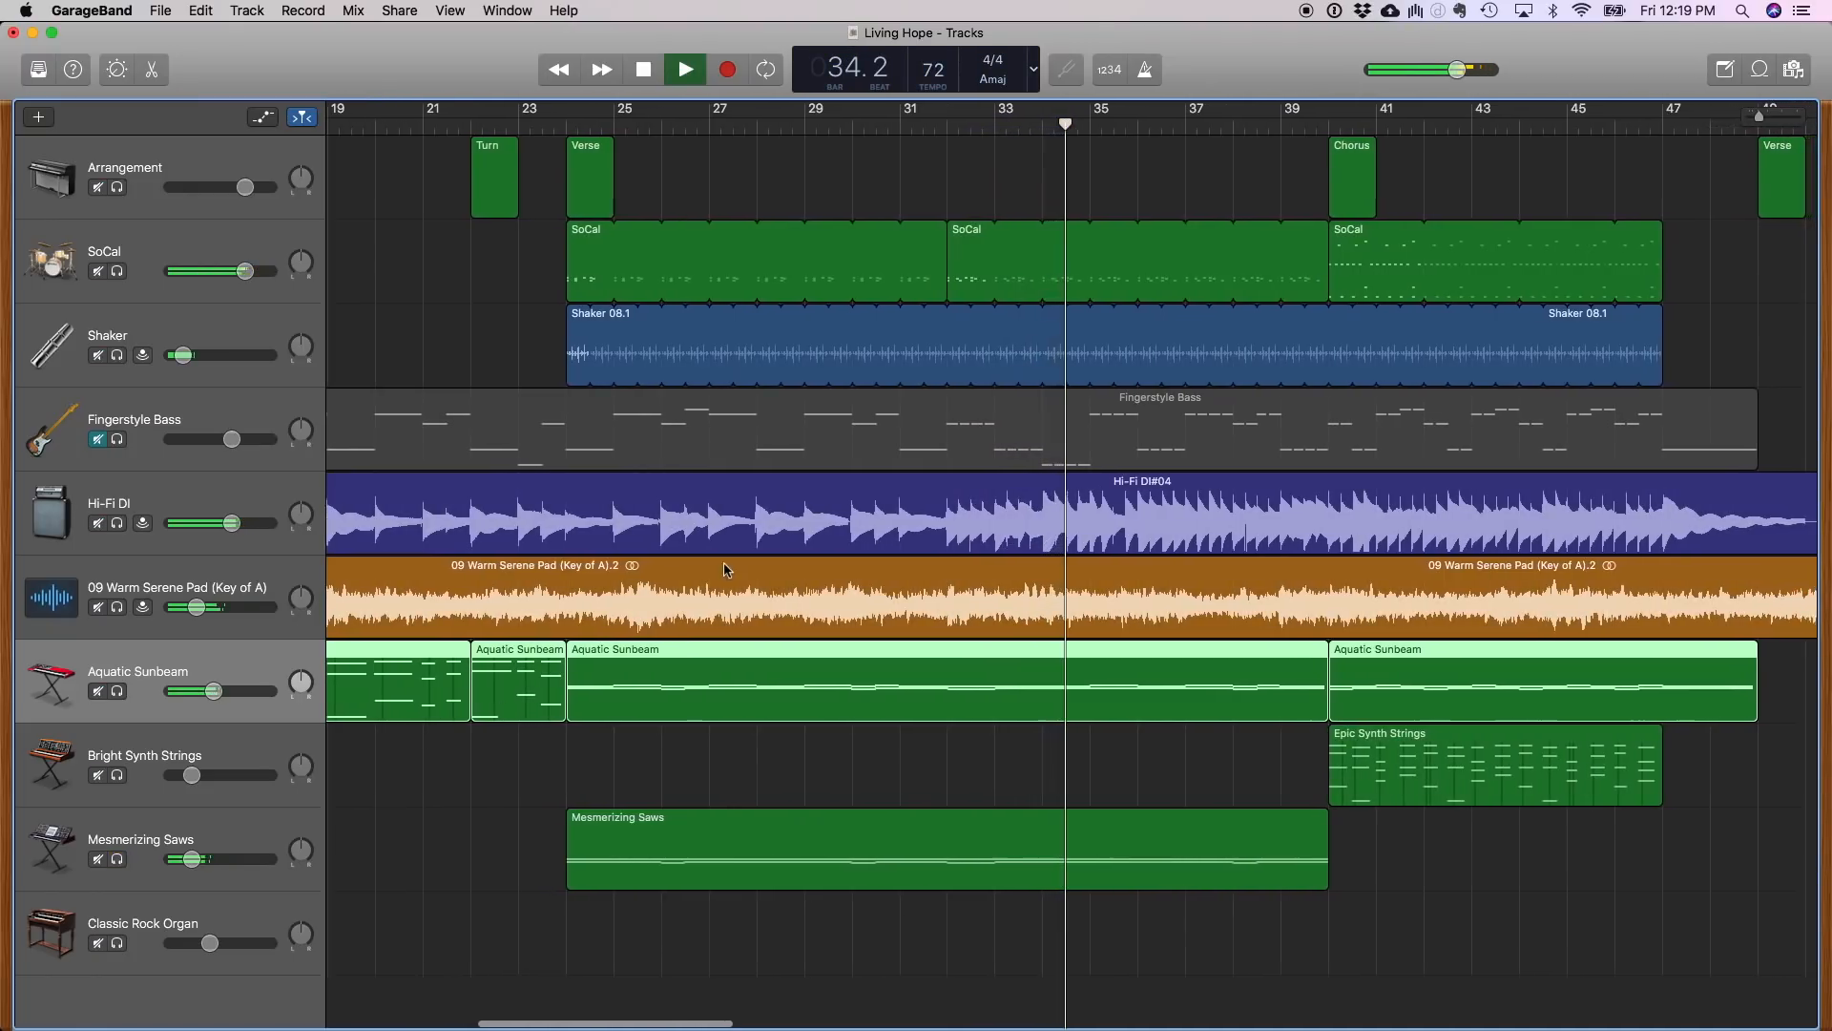
{"action": "key", "text": "space"}
Play from bar 39 into the chorus and audition the Bright Synth Strings track in solo, then stop playback
{"action": "left_click", "coordinate": [1265, 125]}
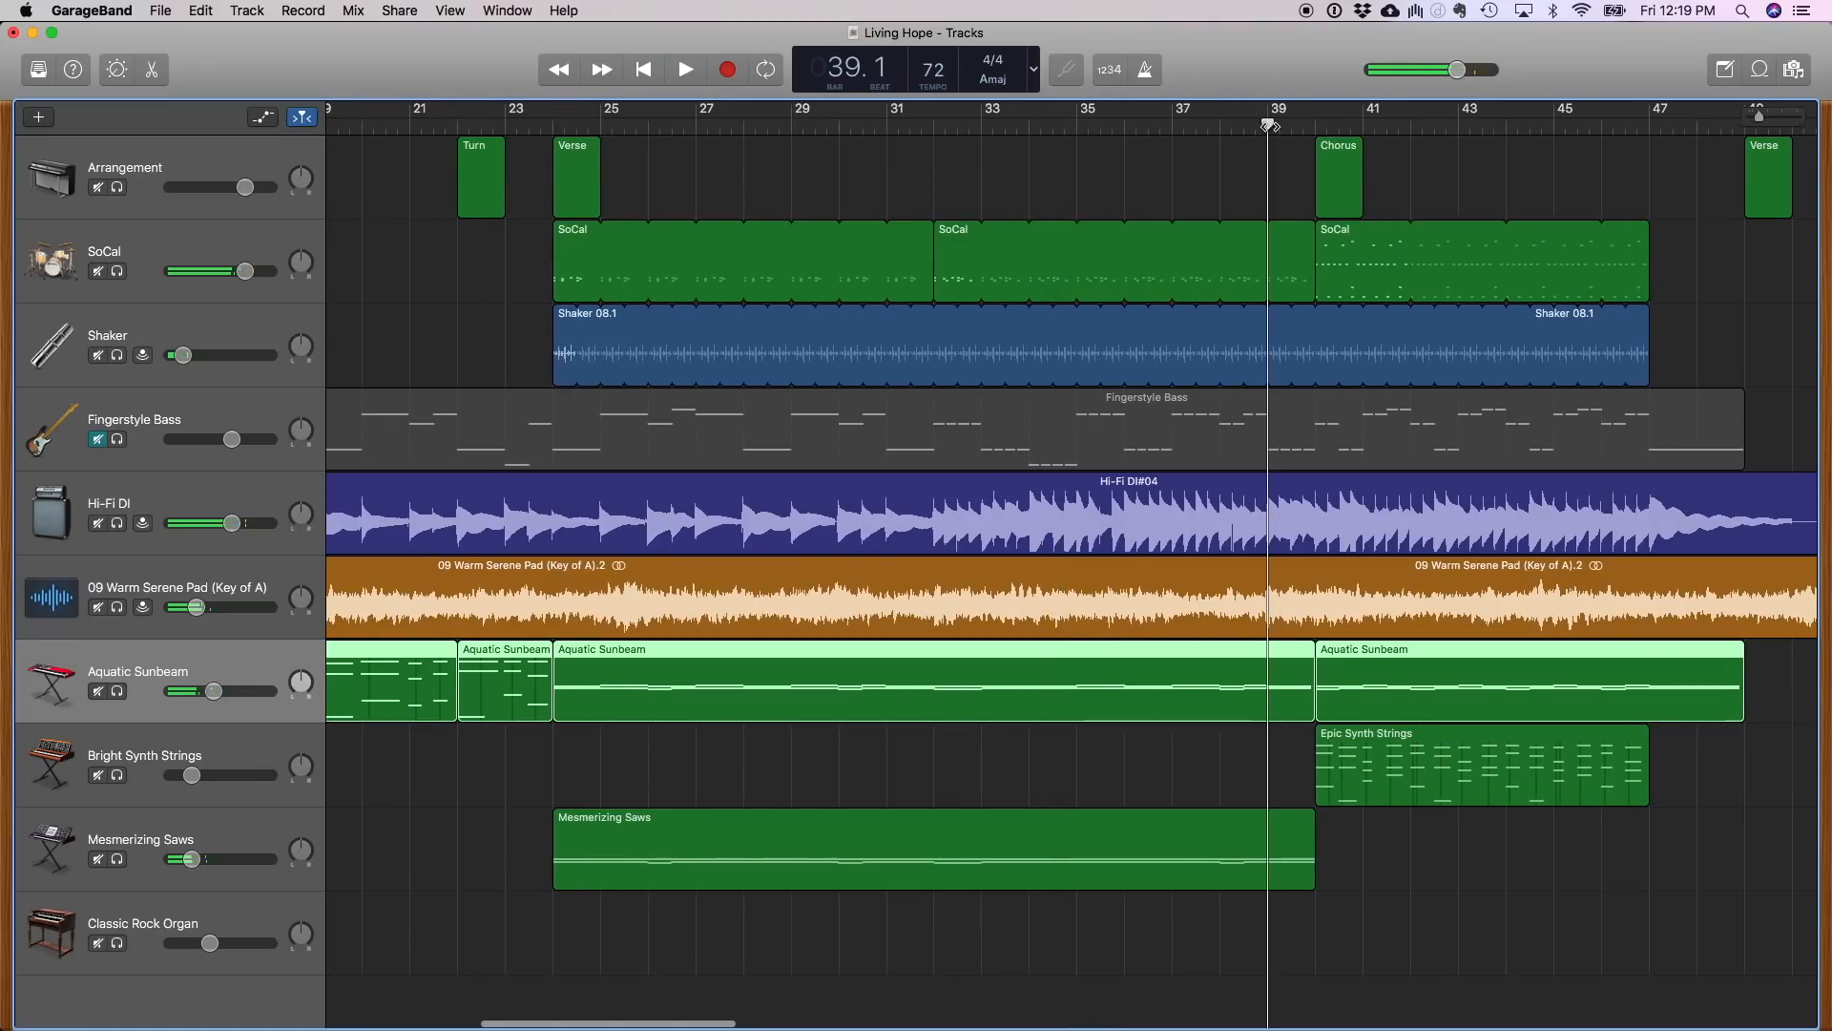
{"action": "key", "text": "space"}
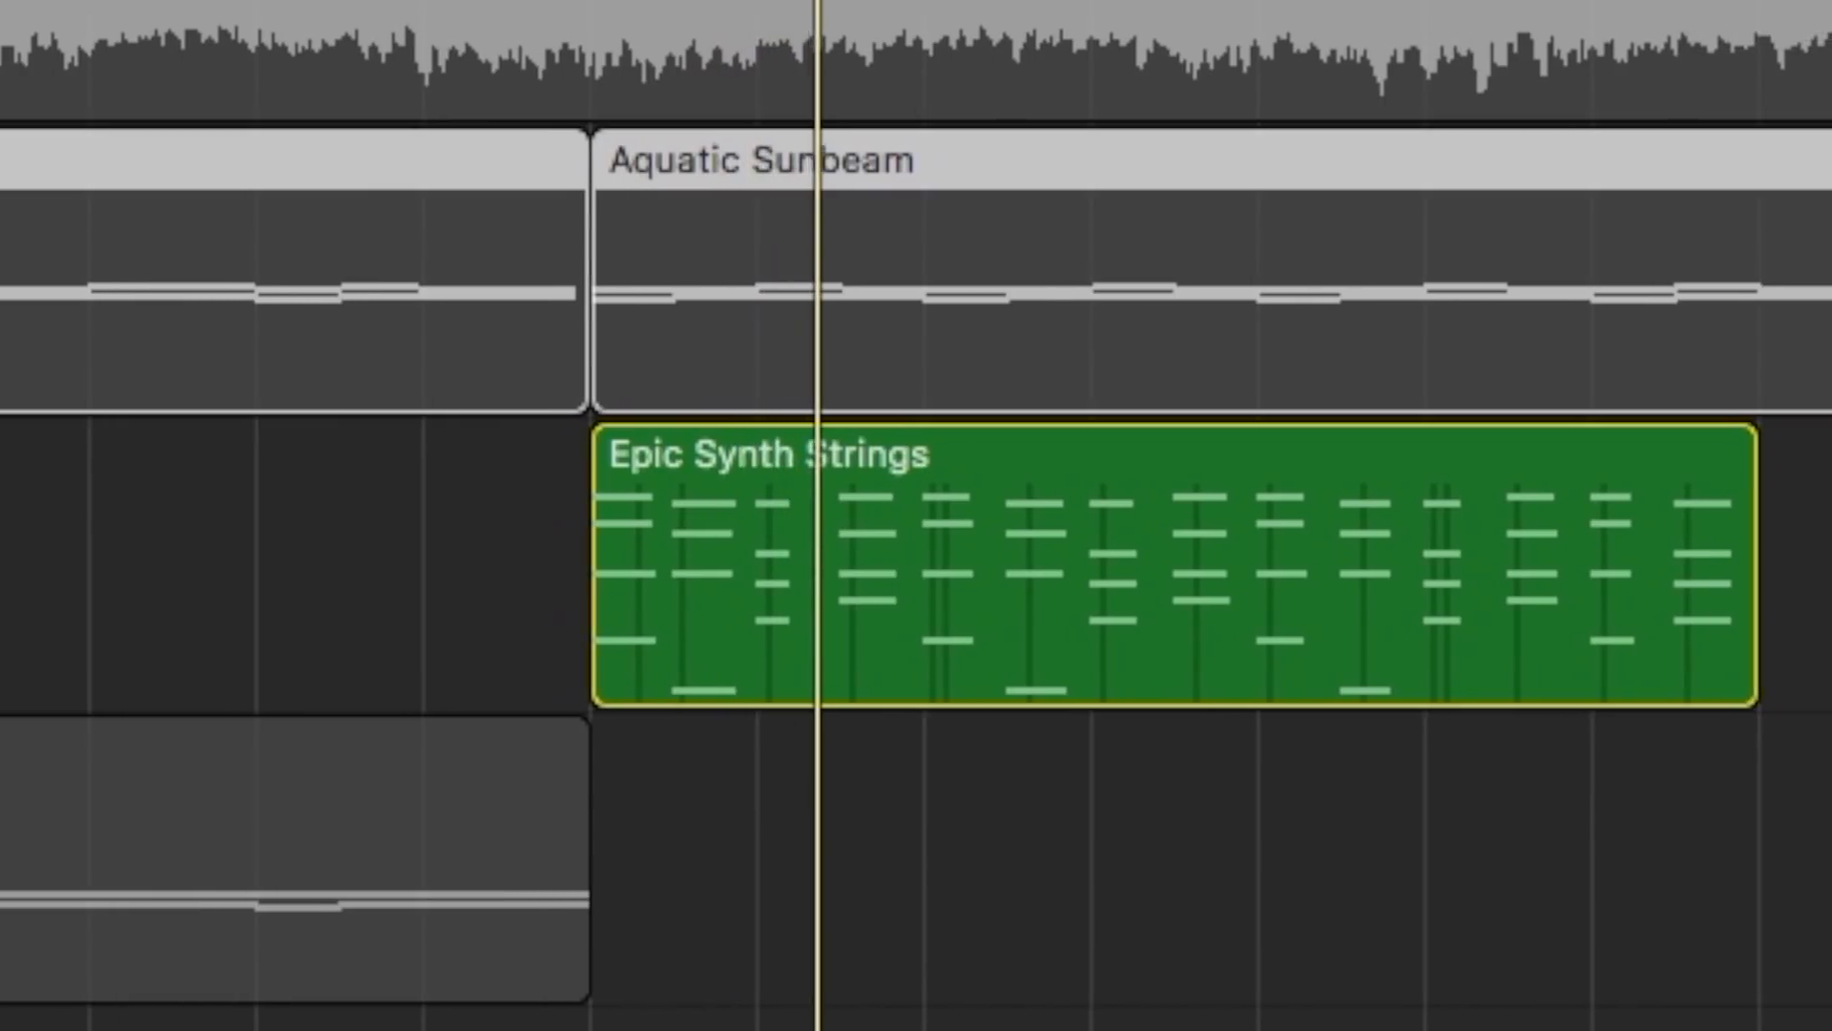
{"action": "key", "text": "s"}
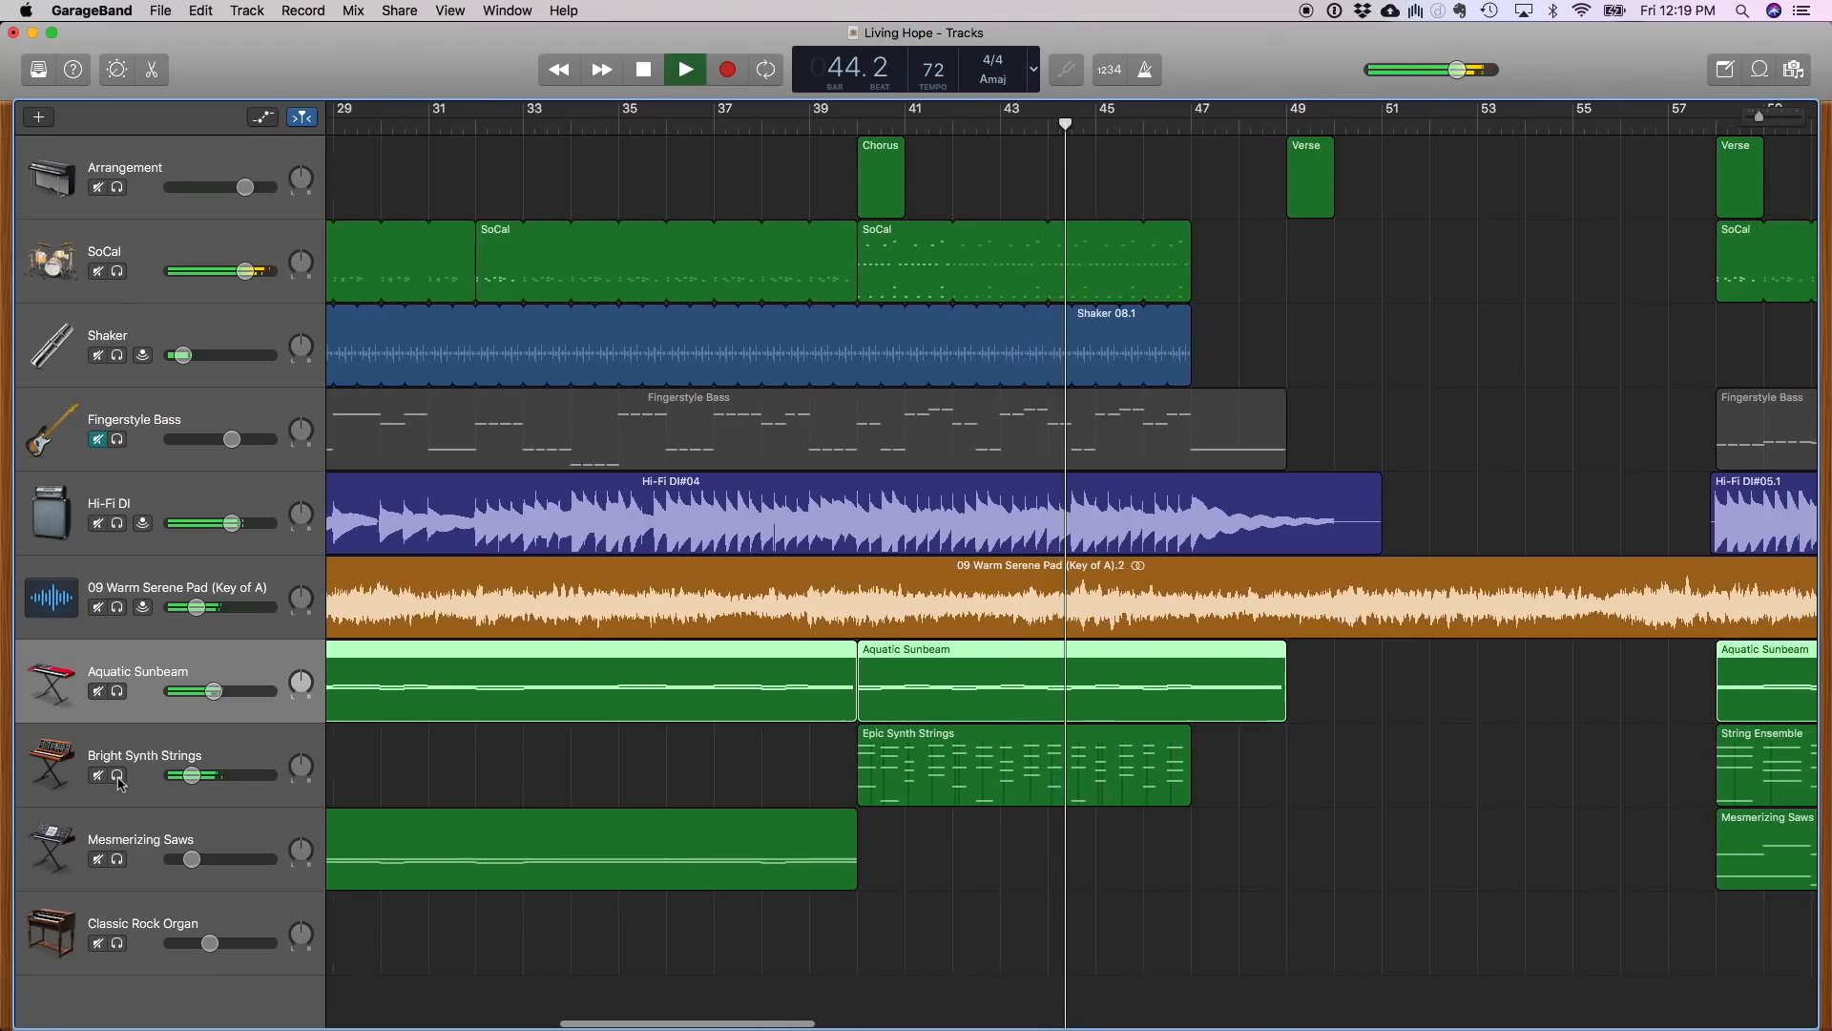
{"action": "key", "text": "space"}
Play from bar 25 in the verse and audition the SoCal drum track in solo
{"action": "scroll", "coordinate": [496, 330], "scroll_direction": "left", "scroll_amount": 10}
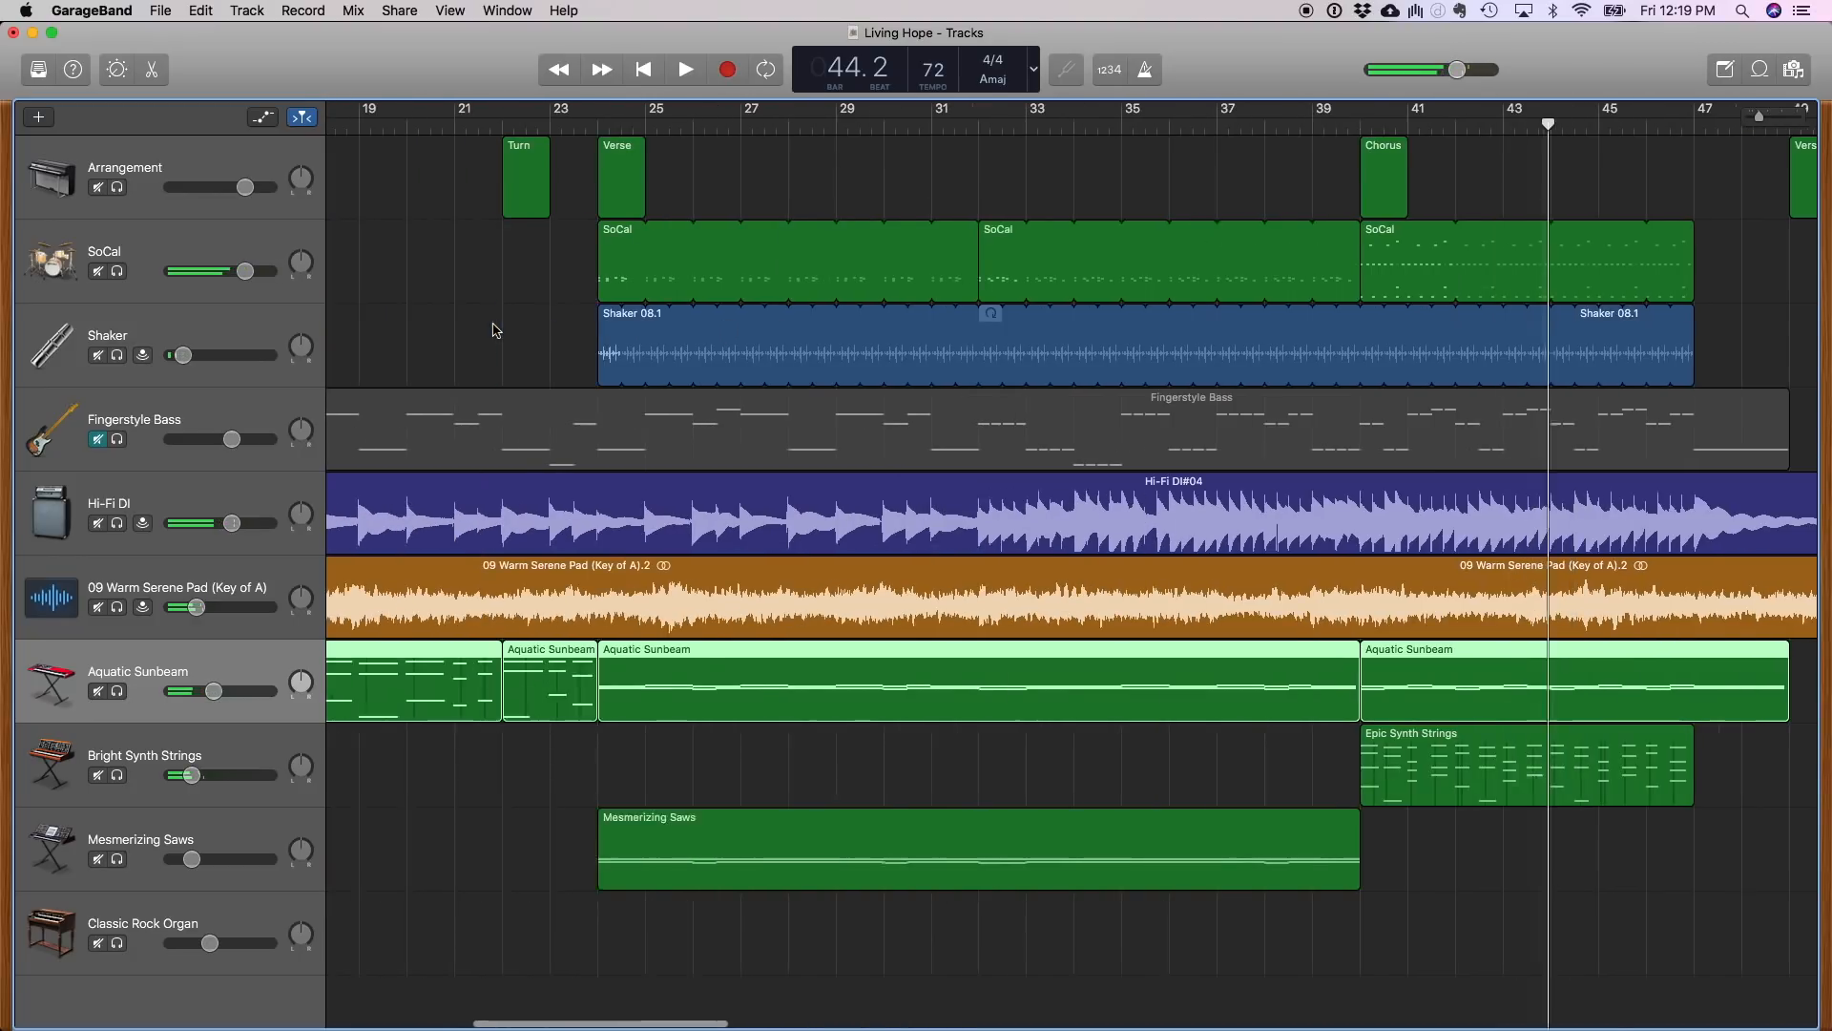
{"action": "left_click", "coordinate": [645, 130]}
{"action": "key", "text": "space"}
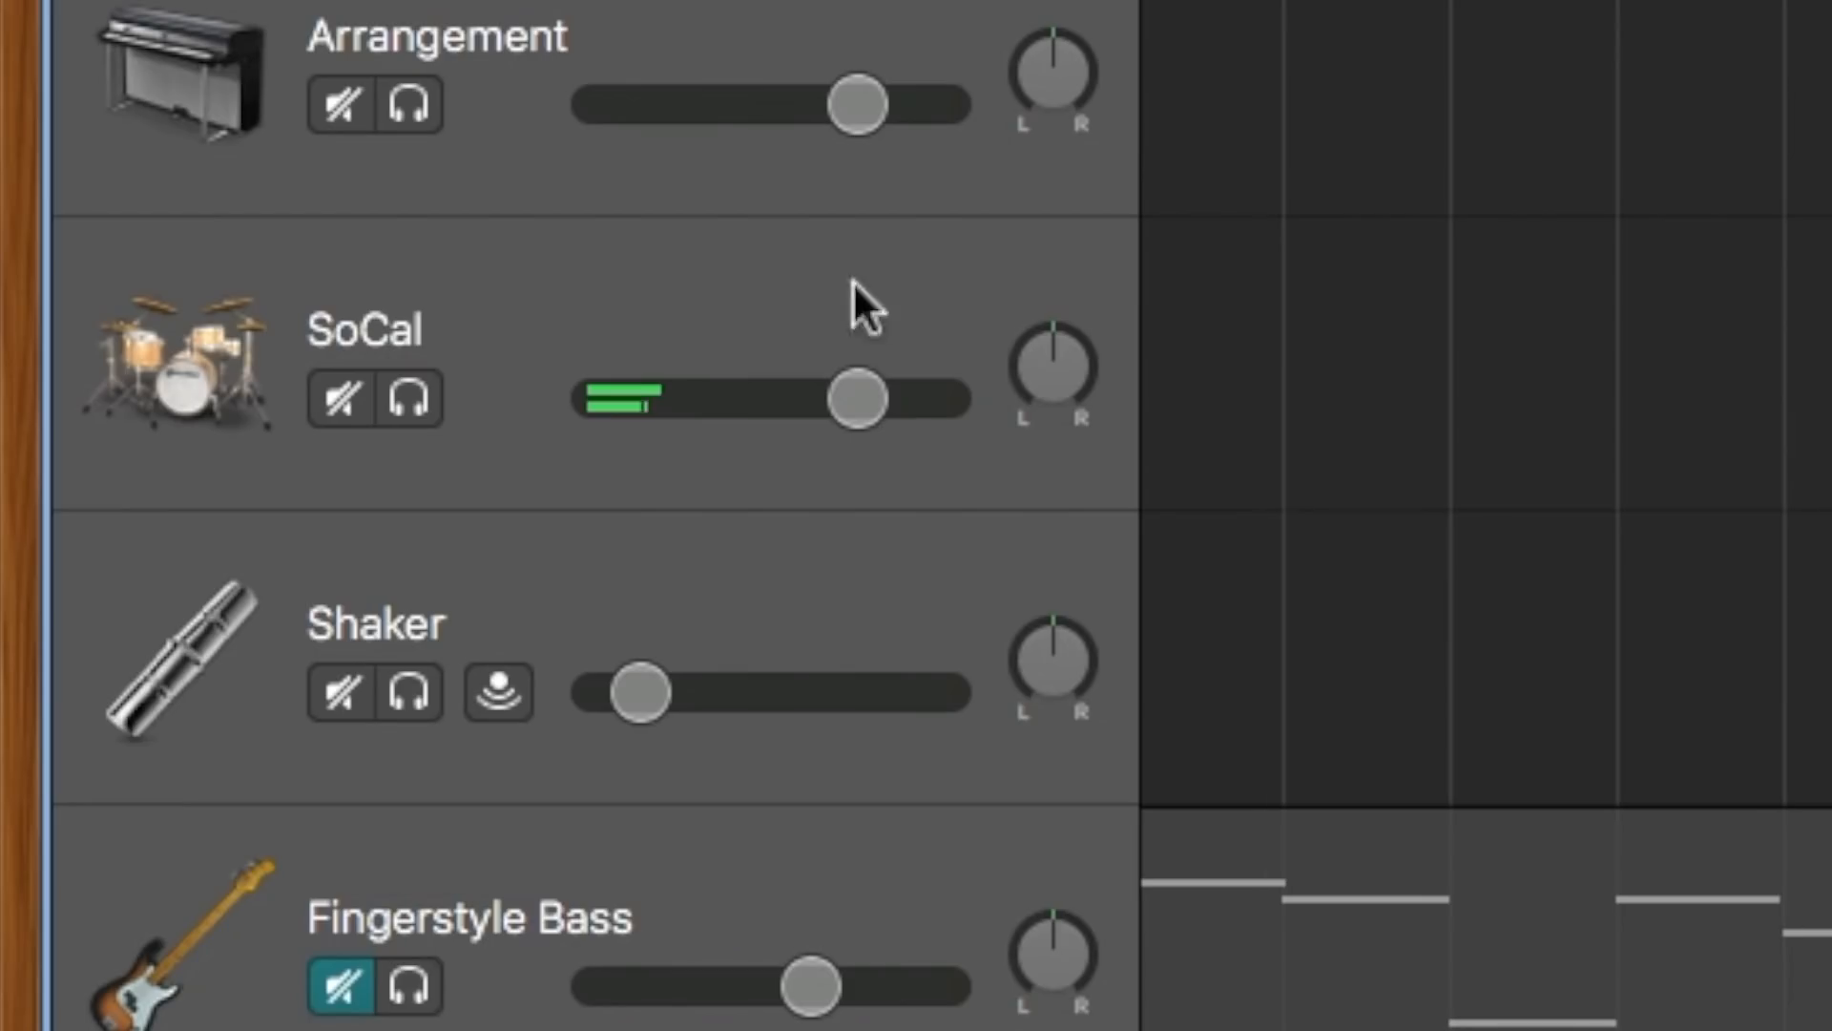
{"action": "left_click", "coordinate": [172, 238]}
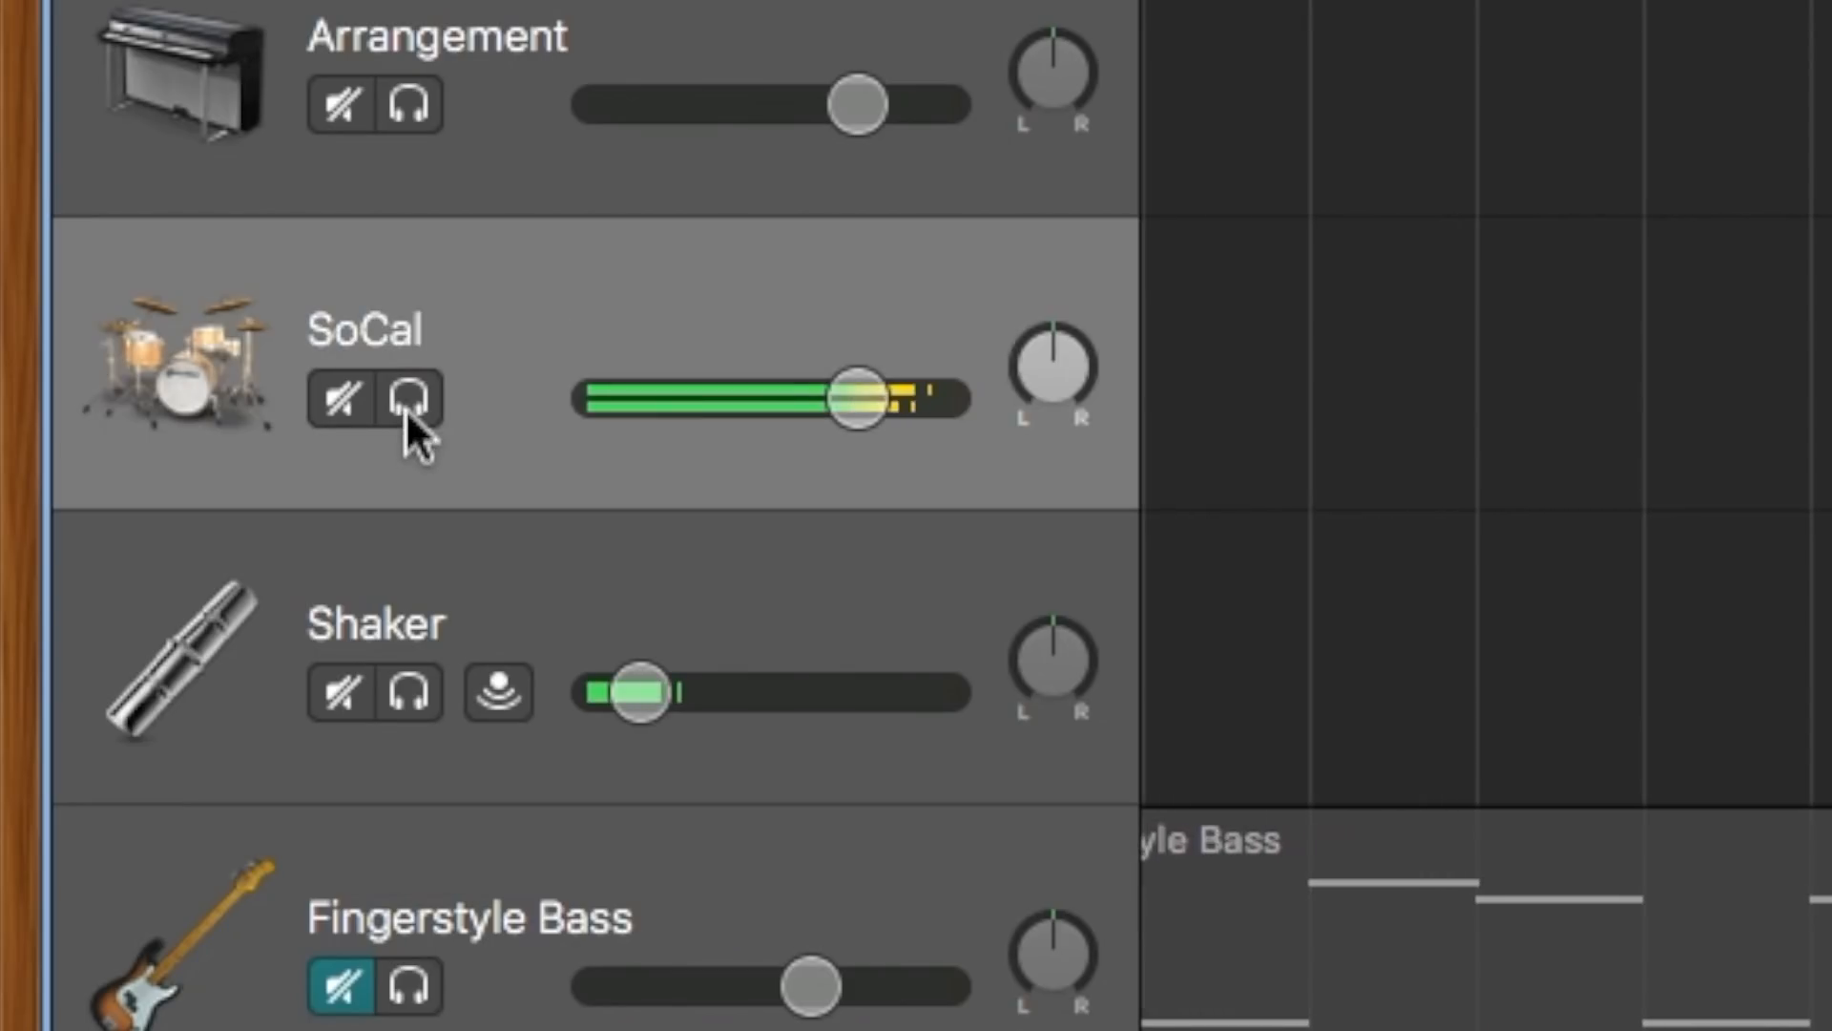
{"action": "left_click", "coordinate": [405, 408]}
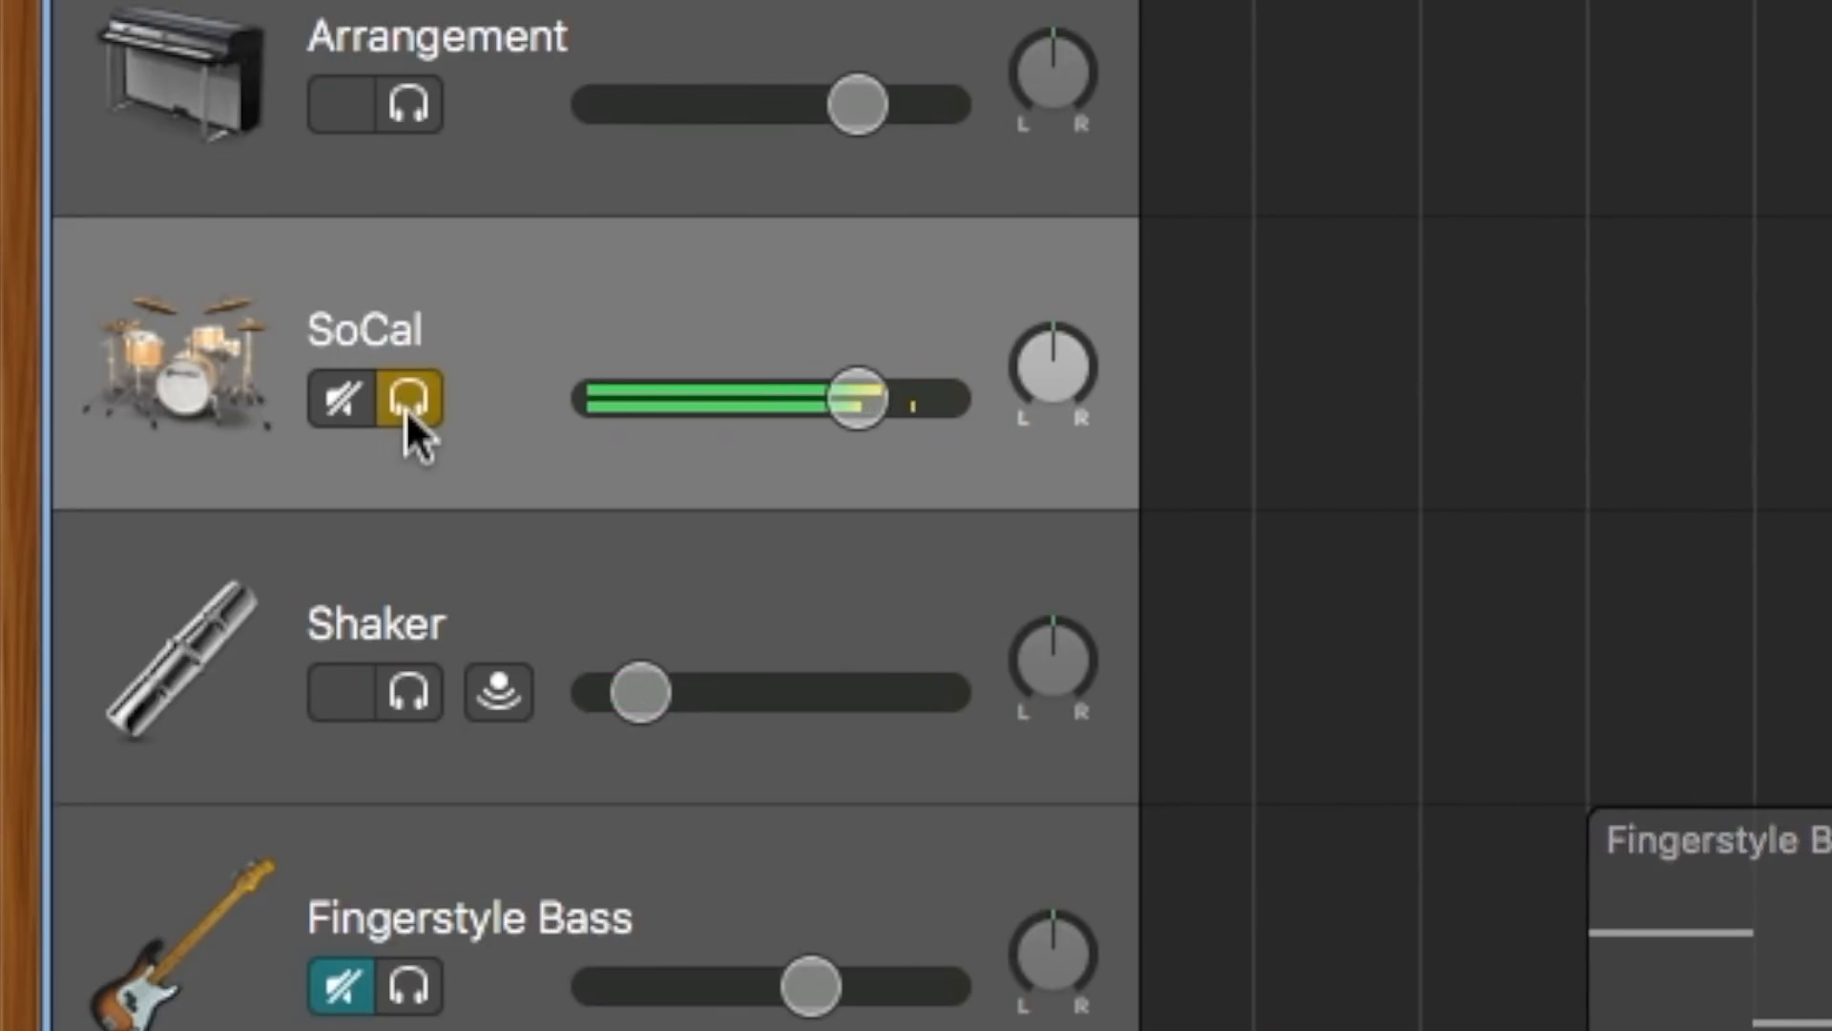
Add the Shaker track to the soloed drums, stop playback and clear the solo on both tracks
{"action": "left_click", "coordinate": [401, 696]}
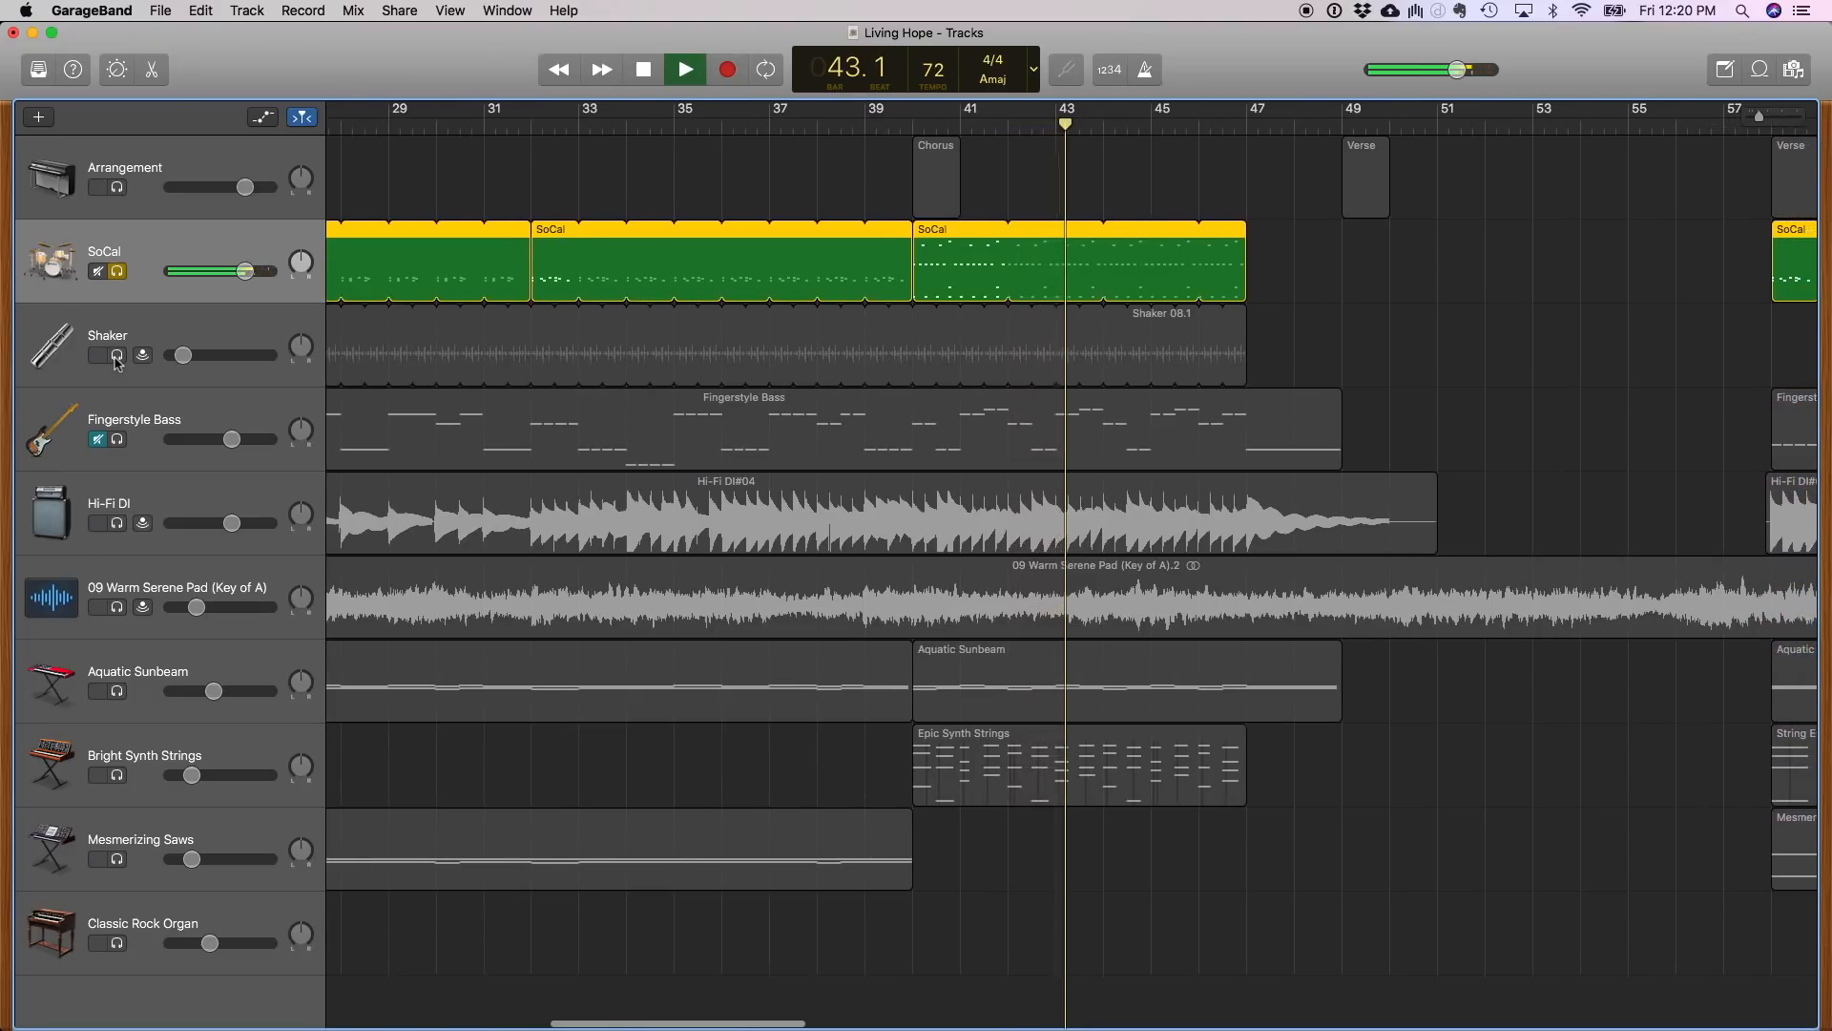
{"action": "left_click", "coordinate": [116, 357]}
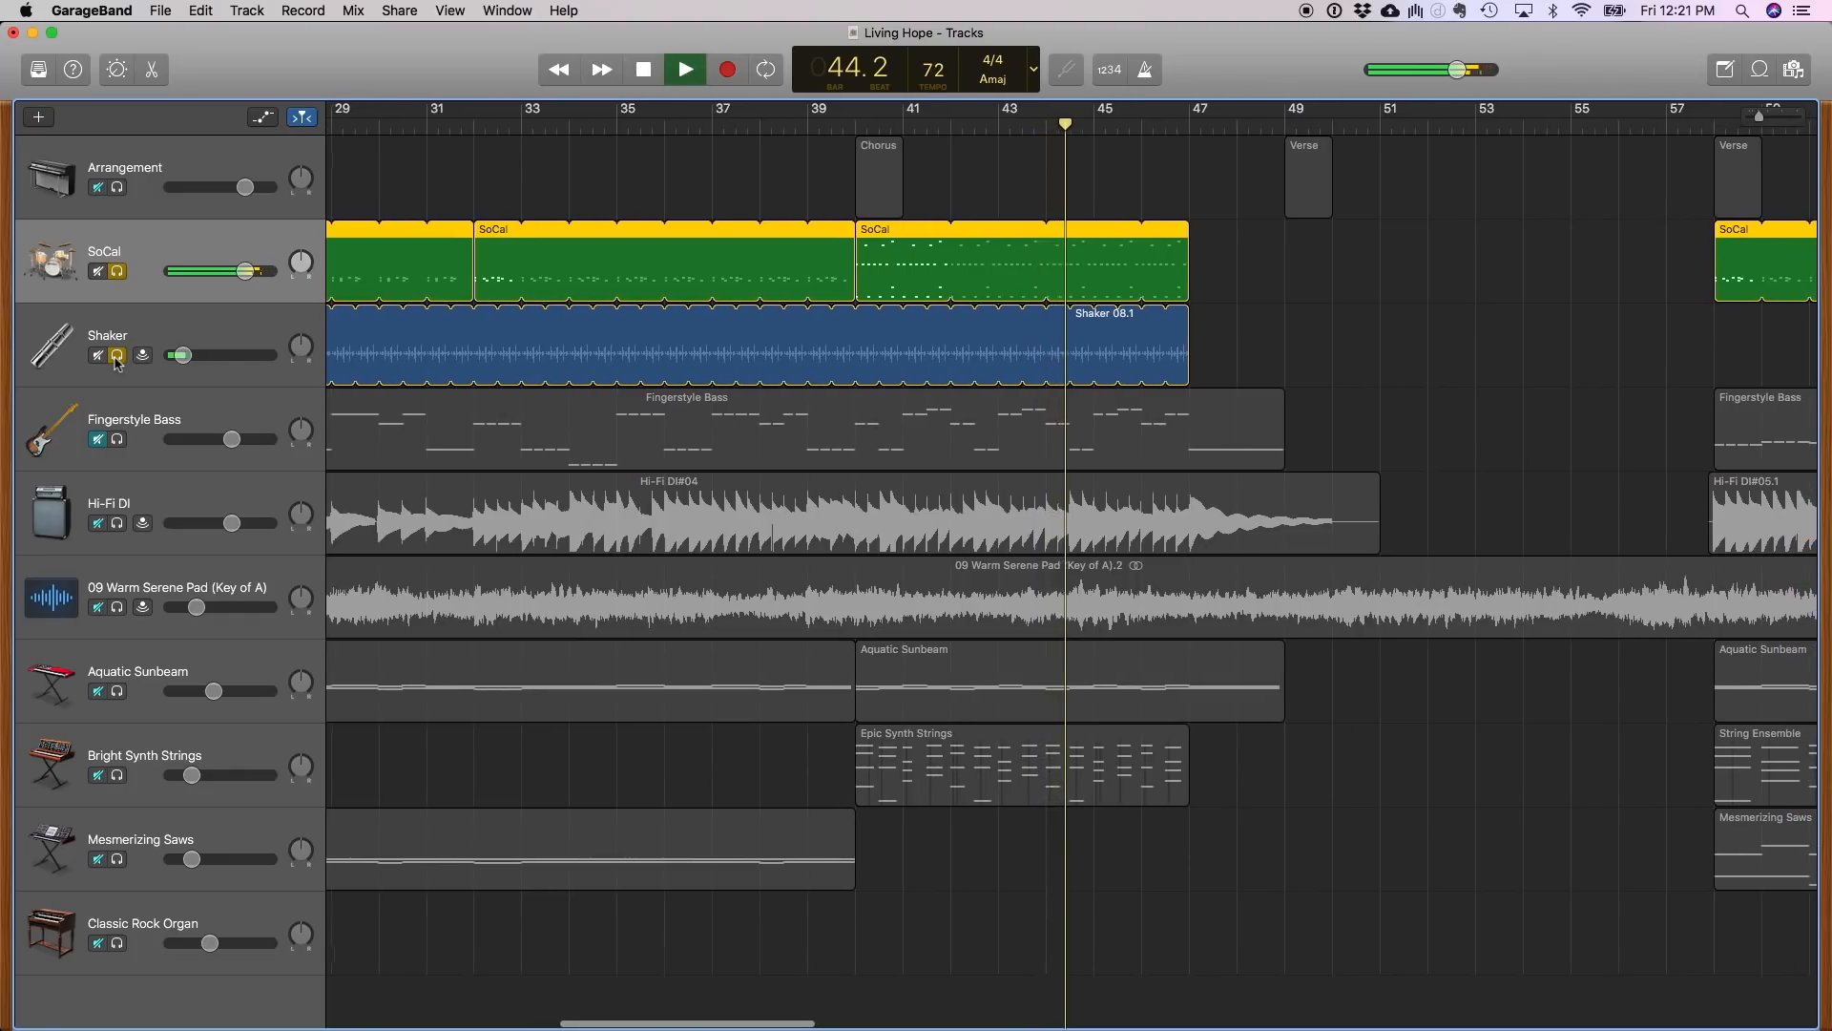
{"action": "key", "text": "space"}
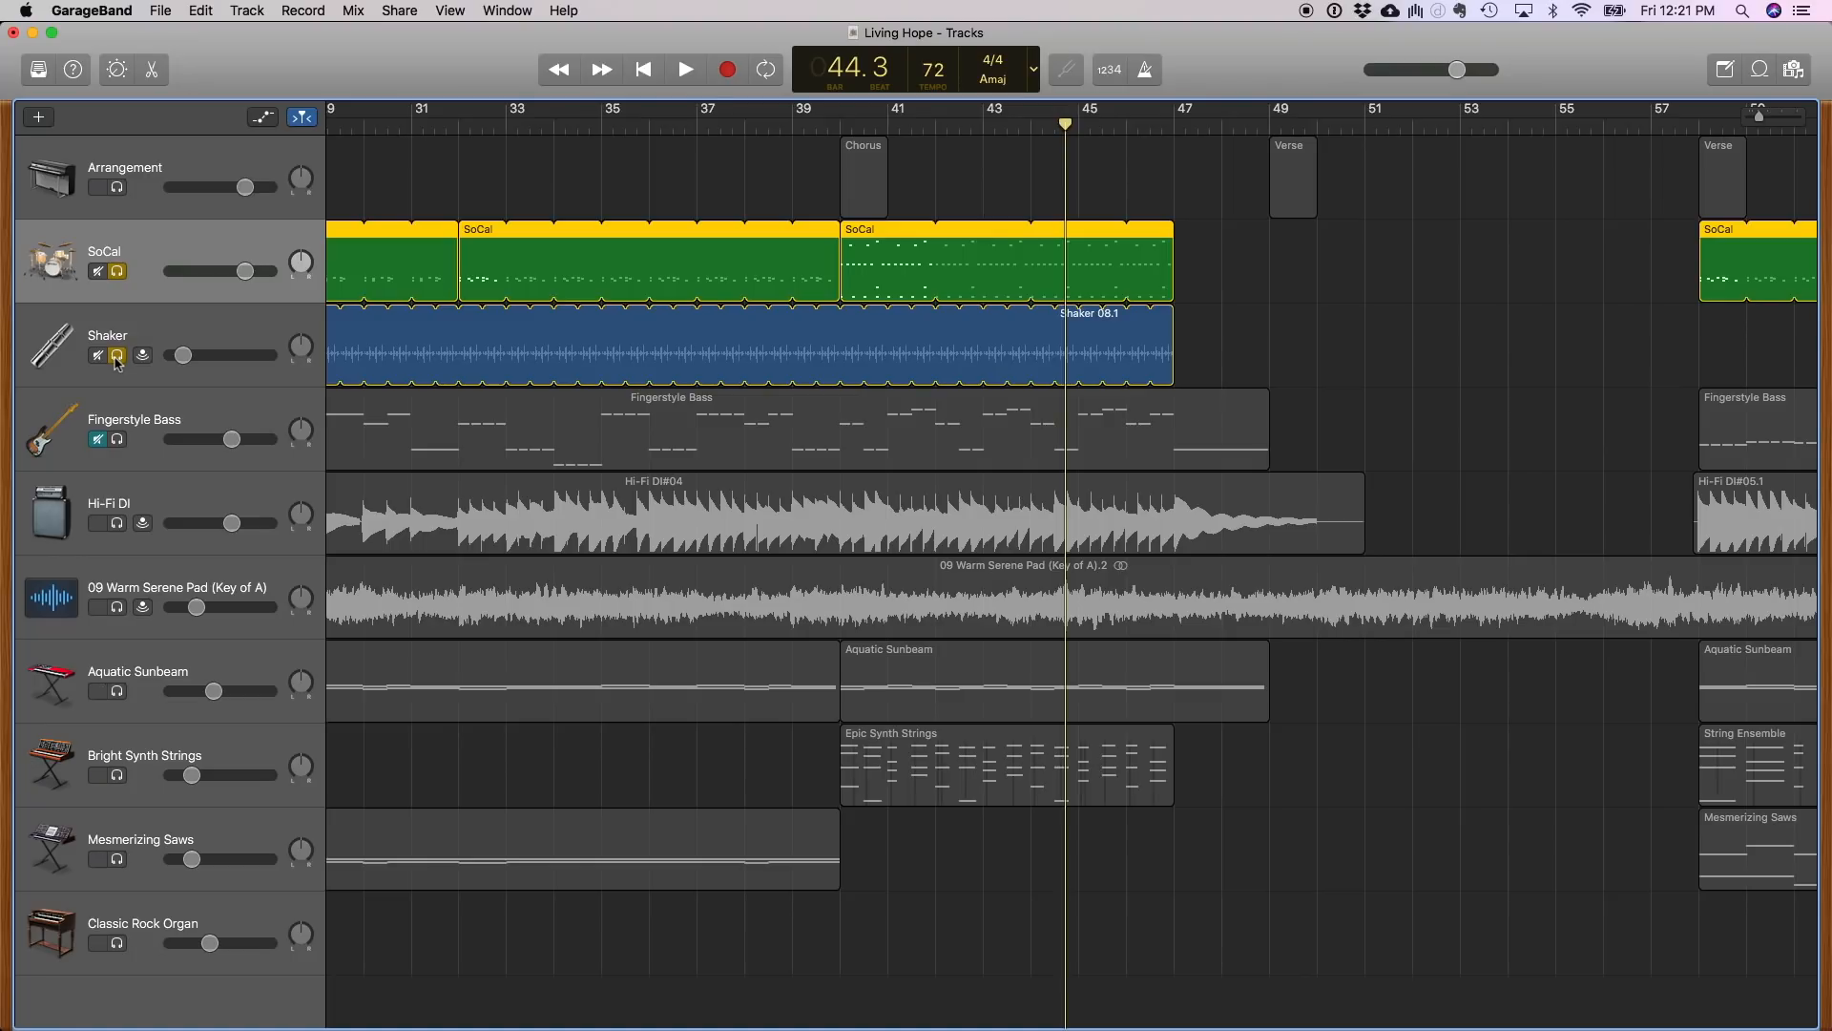
{"action": "left_click", "coordinate": [116, 356]}
{"action": "left_click", "coordinate": [116, 272]}
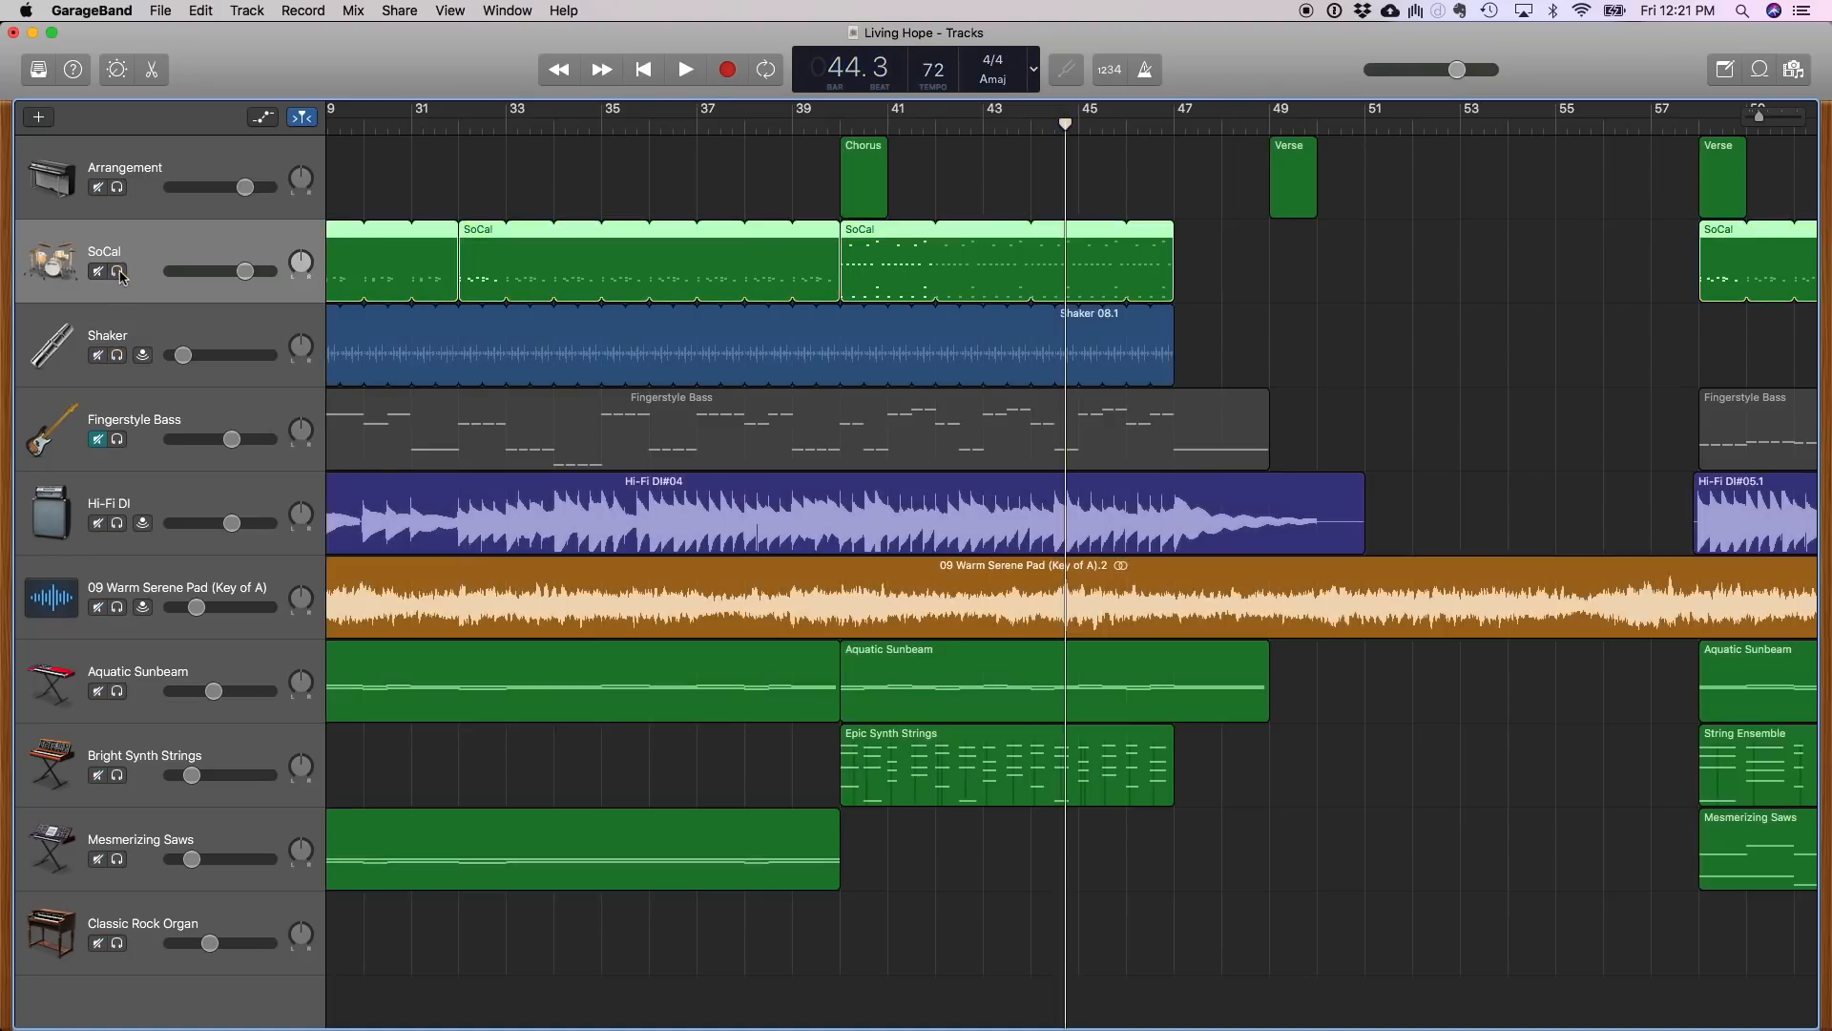
Play the arrangement from the verse at bar 58 through into the following chorus
{"action": "scroll", "coordinate": [994, 556], "scroll_direction": "right", "scroll_amount": 10}
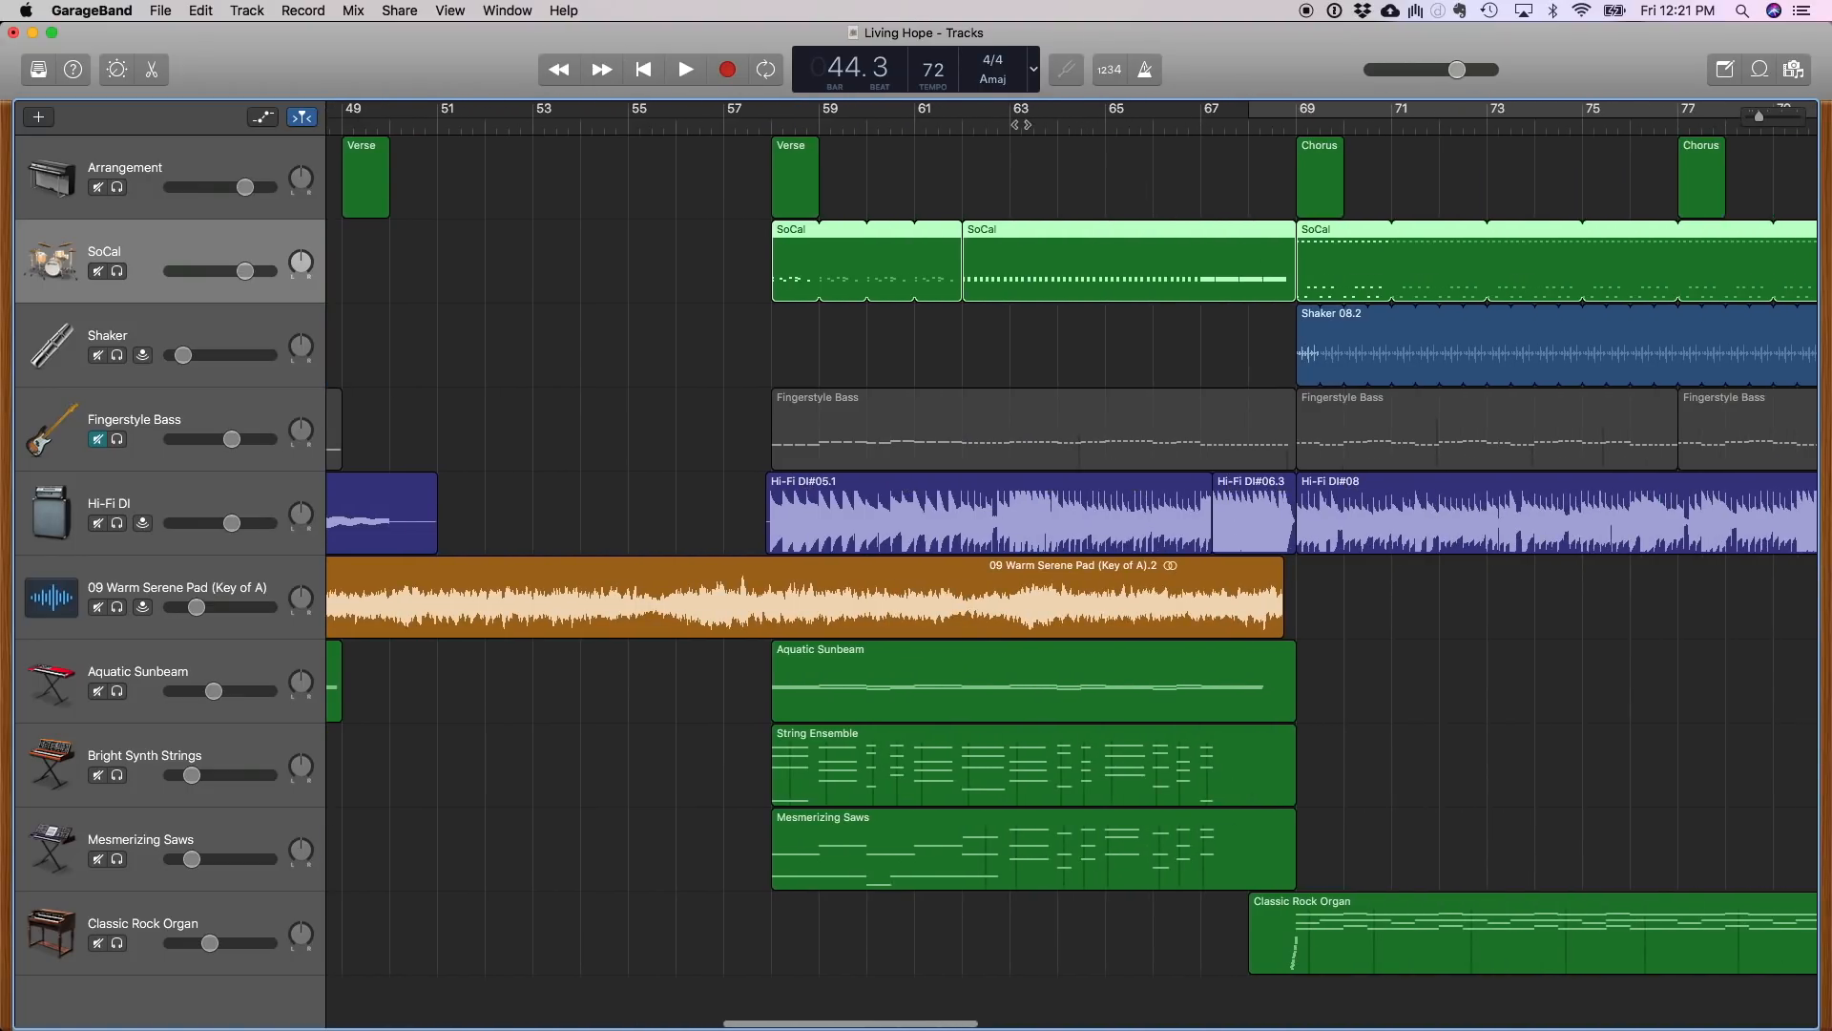
{"action": "scroll", "coordinate": [776, 128], "scroll_direction": "left", "scroll_amount": 1}
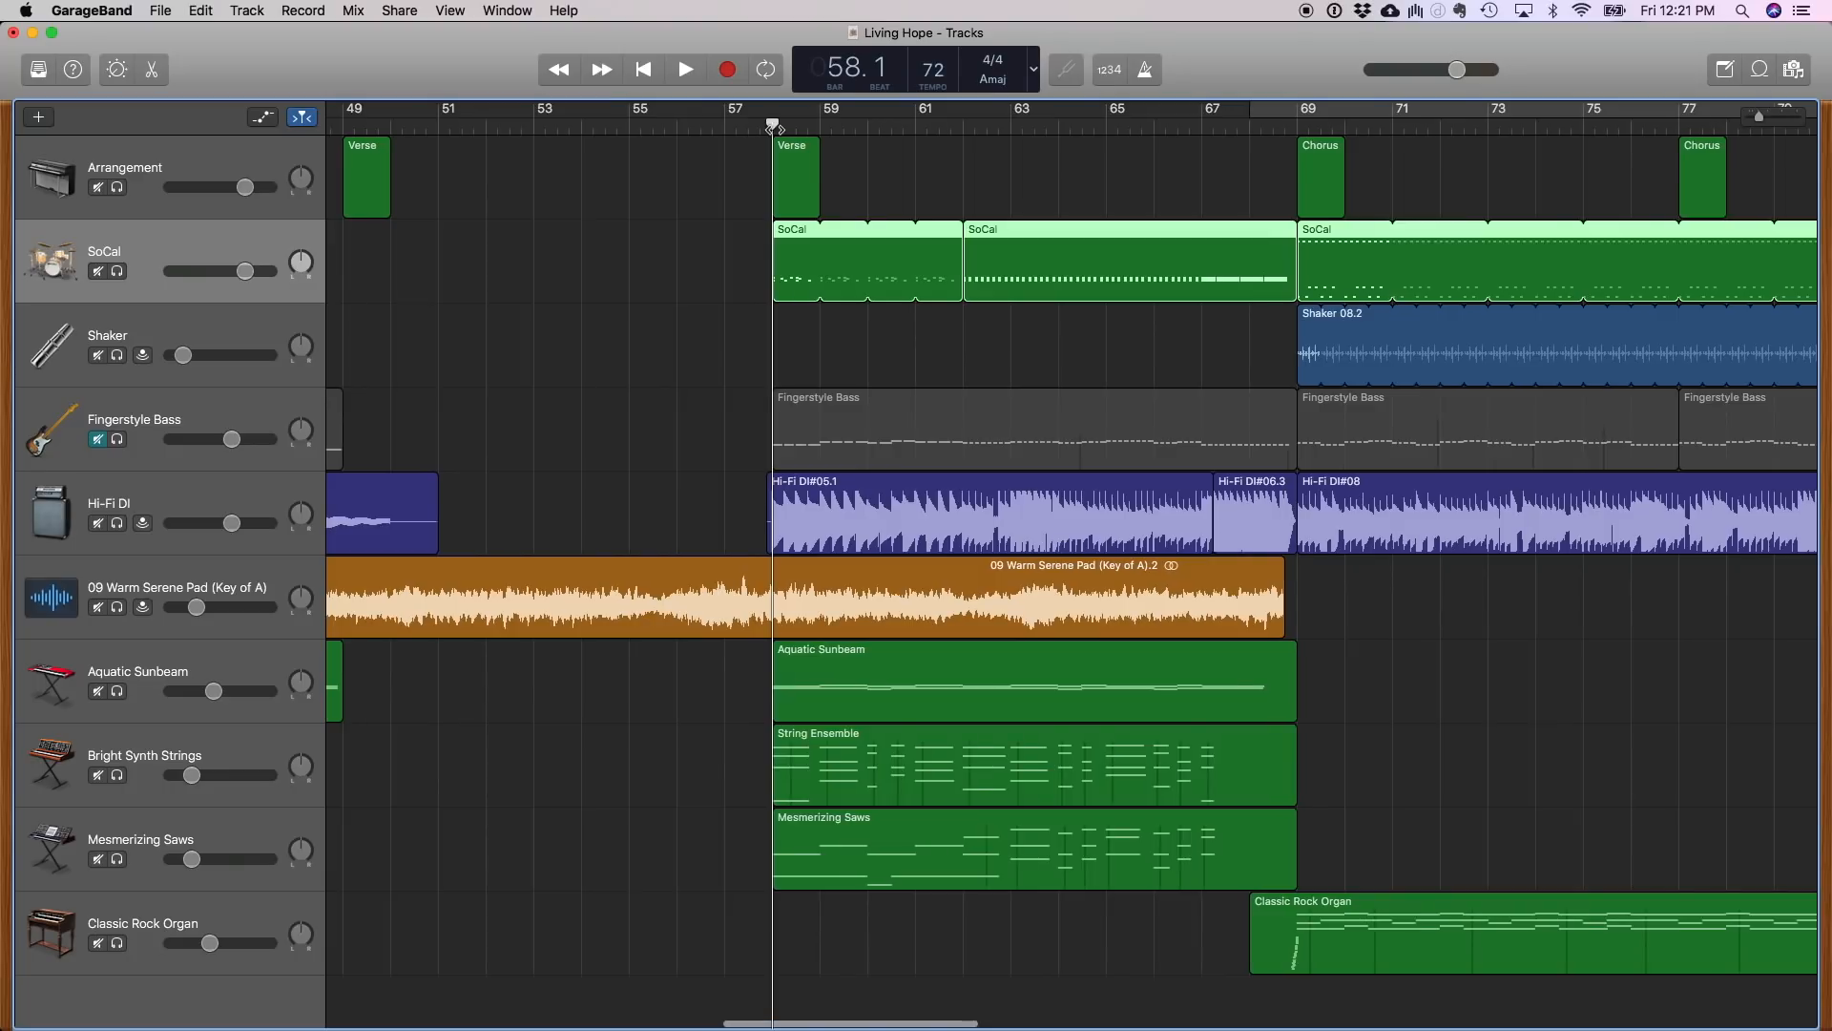
{"action": "scroll", "coordinate": [774, 128], "scroll_direction": "left", "scroll_amount": 5}
{"action": "key", "text": "space"}
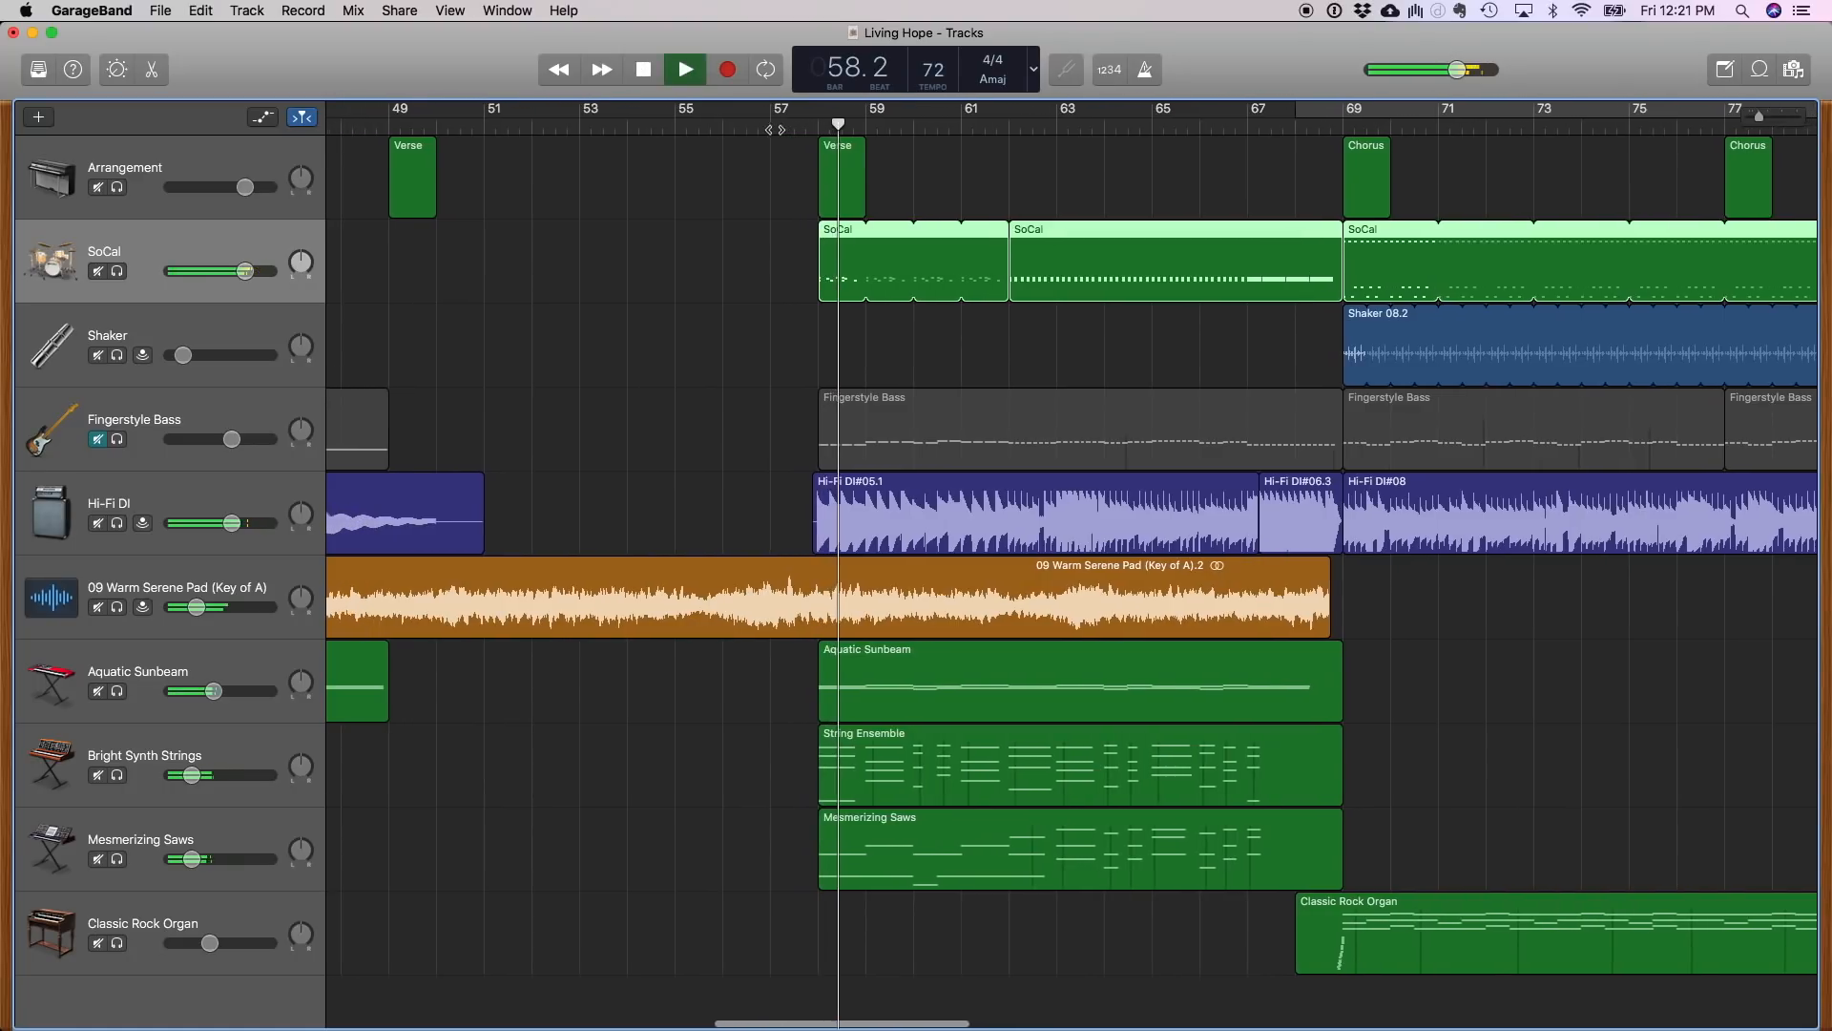
{"action": "scroll", "coordinate": [774, 129], "scroll_direction": "left", "scroll_amount": 5}
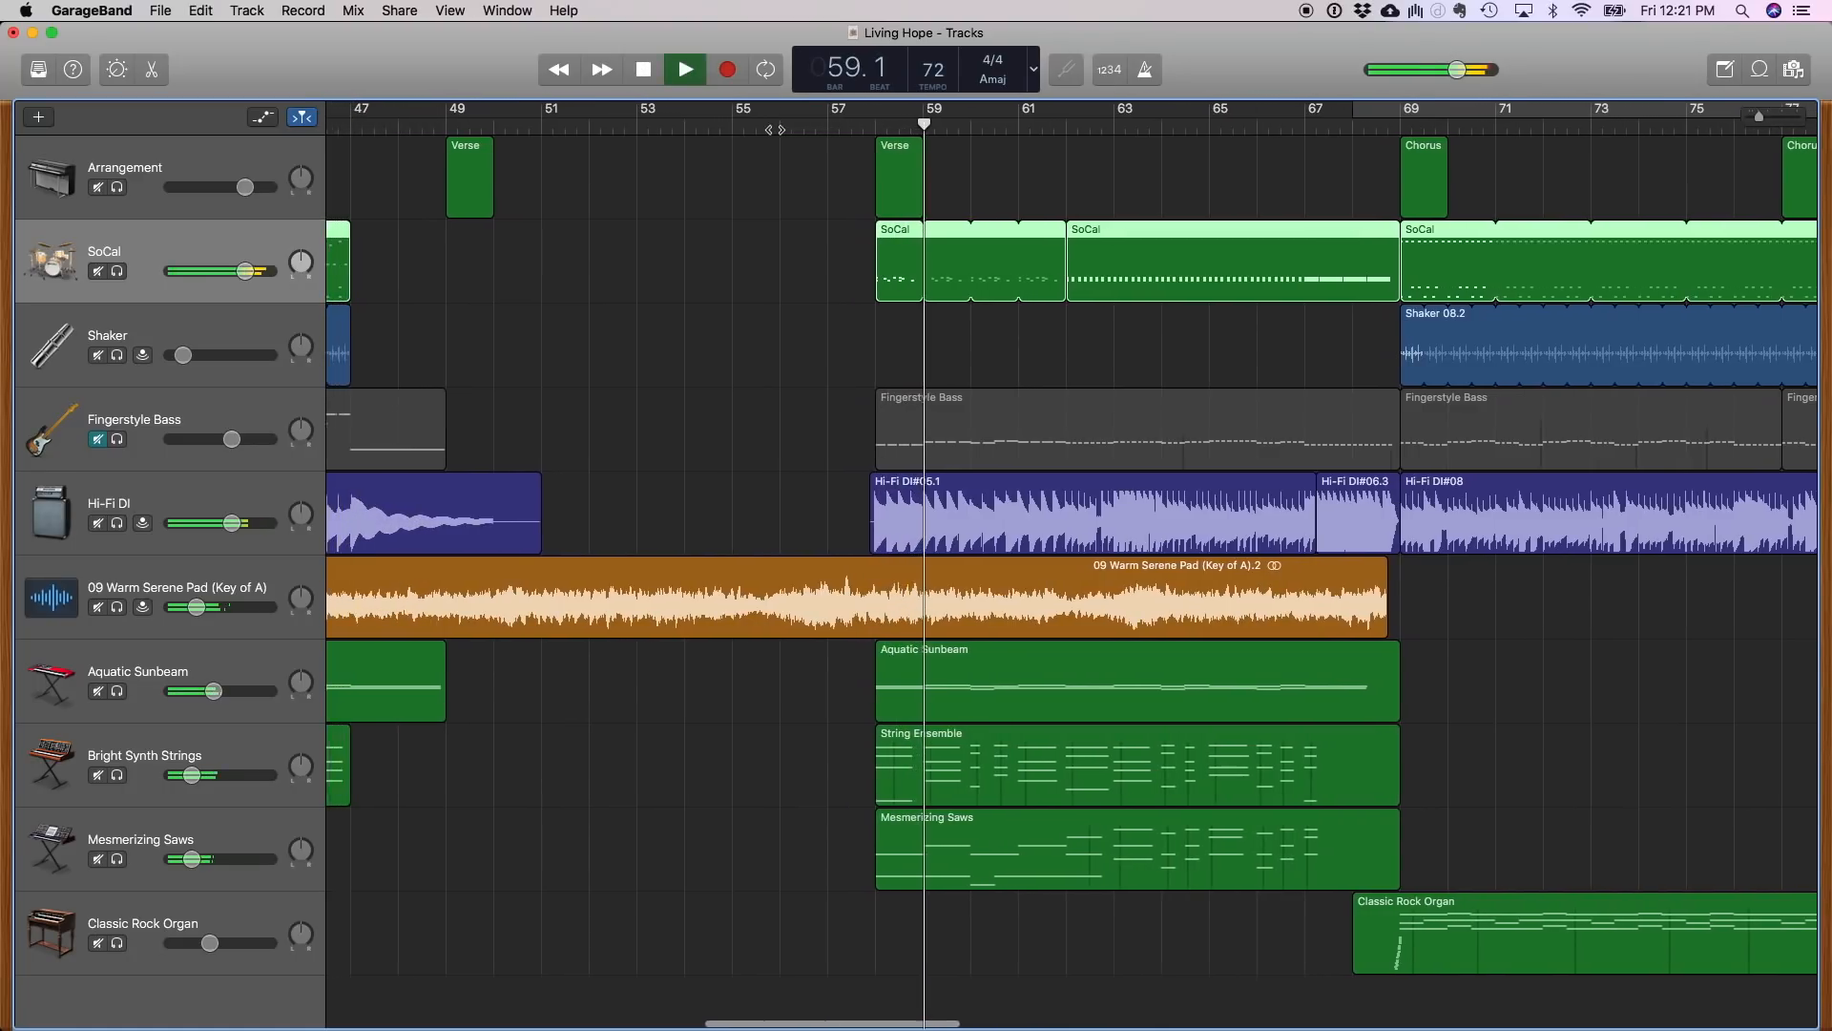
{"action": "scroll", "coordinate": [774, 129], "scroll_direction": "left", "scroll_amount": 5}
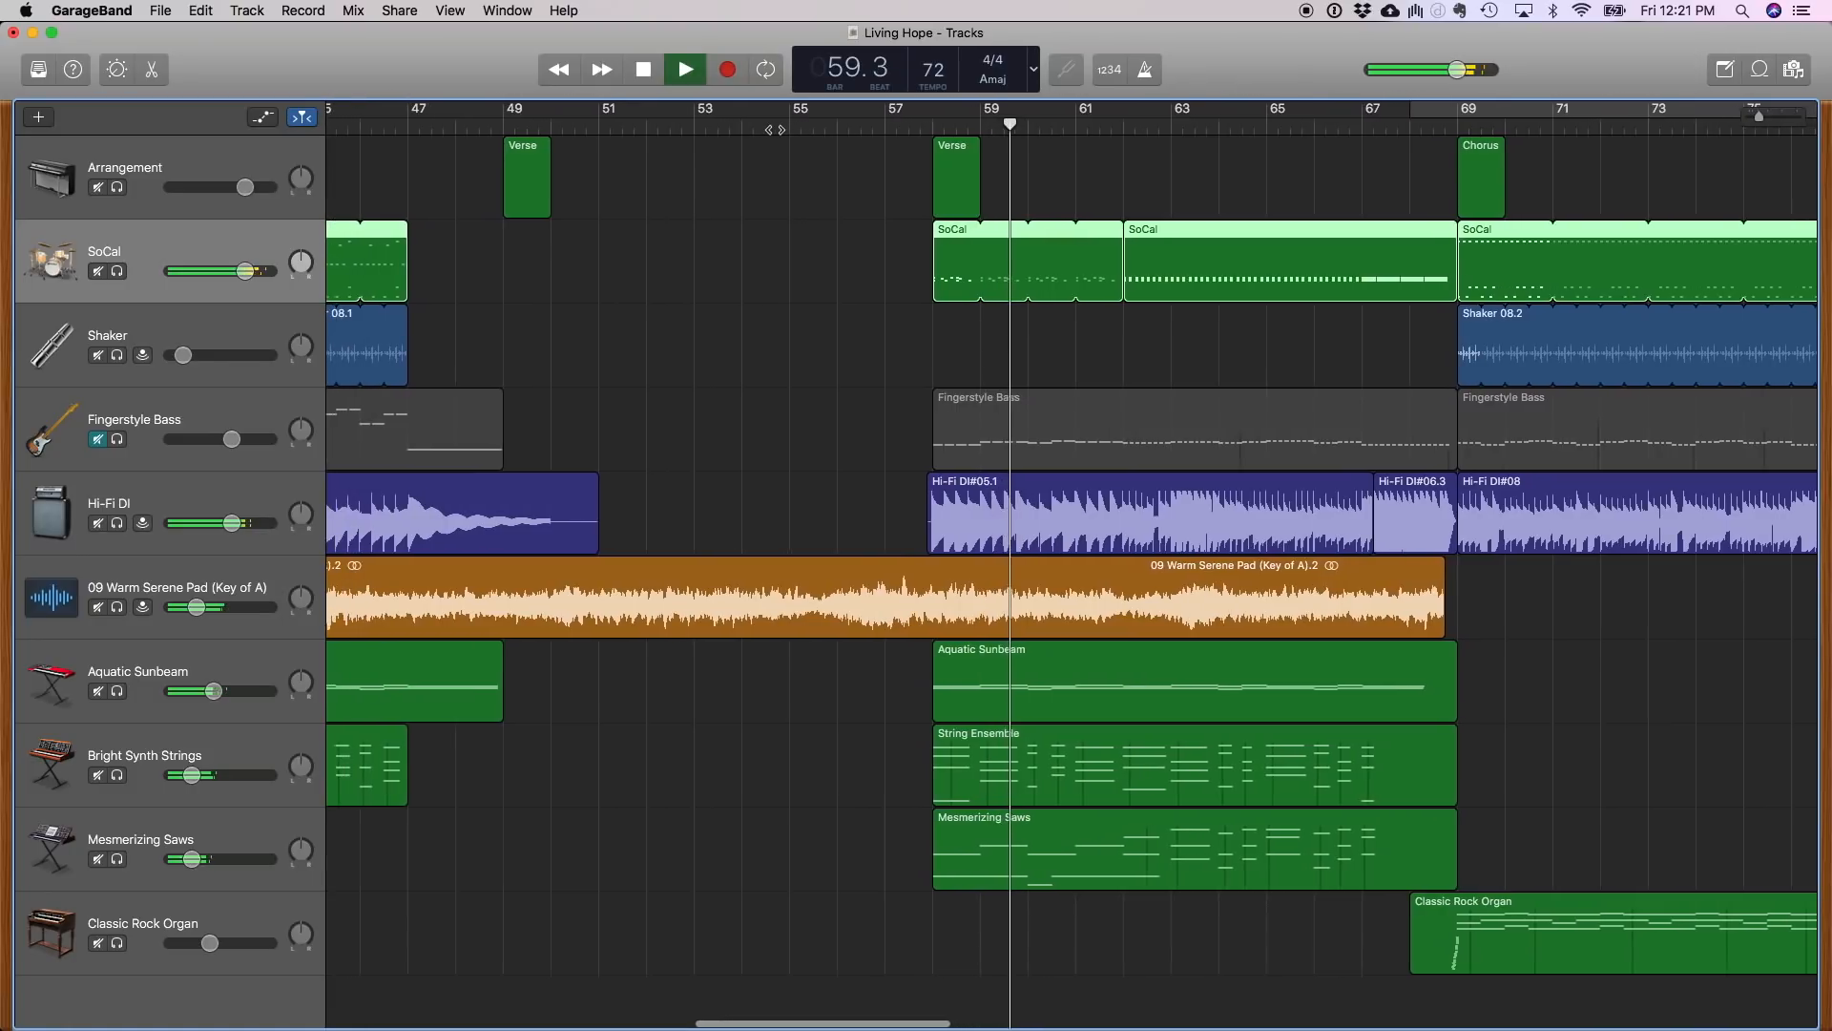
{"action": "scroll", "coordinate": [774, 129], "scroll_direction": "left", "scroll_amount": 2}
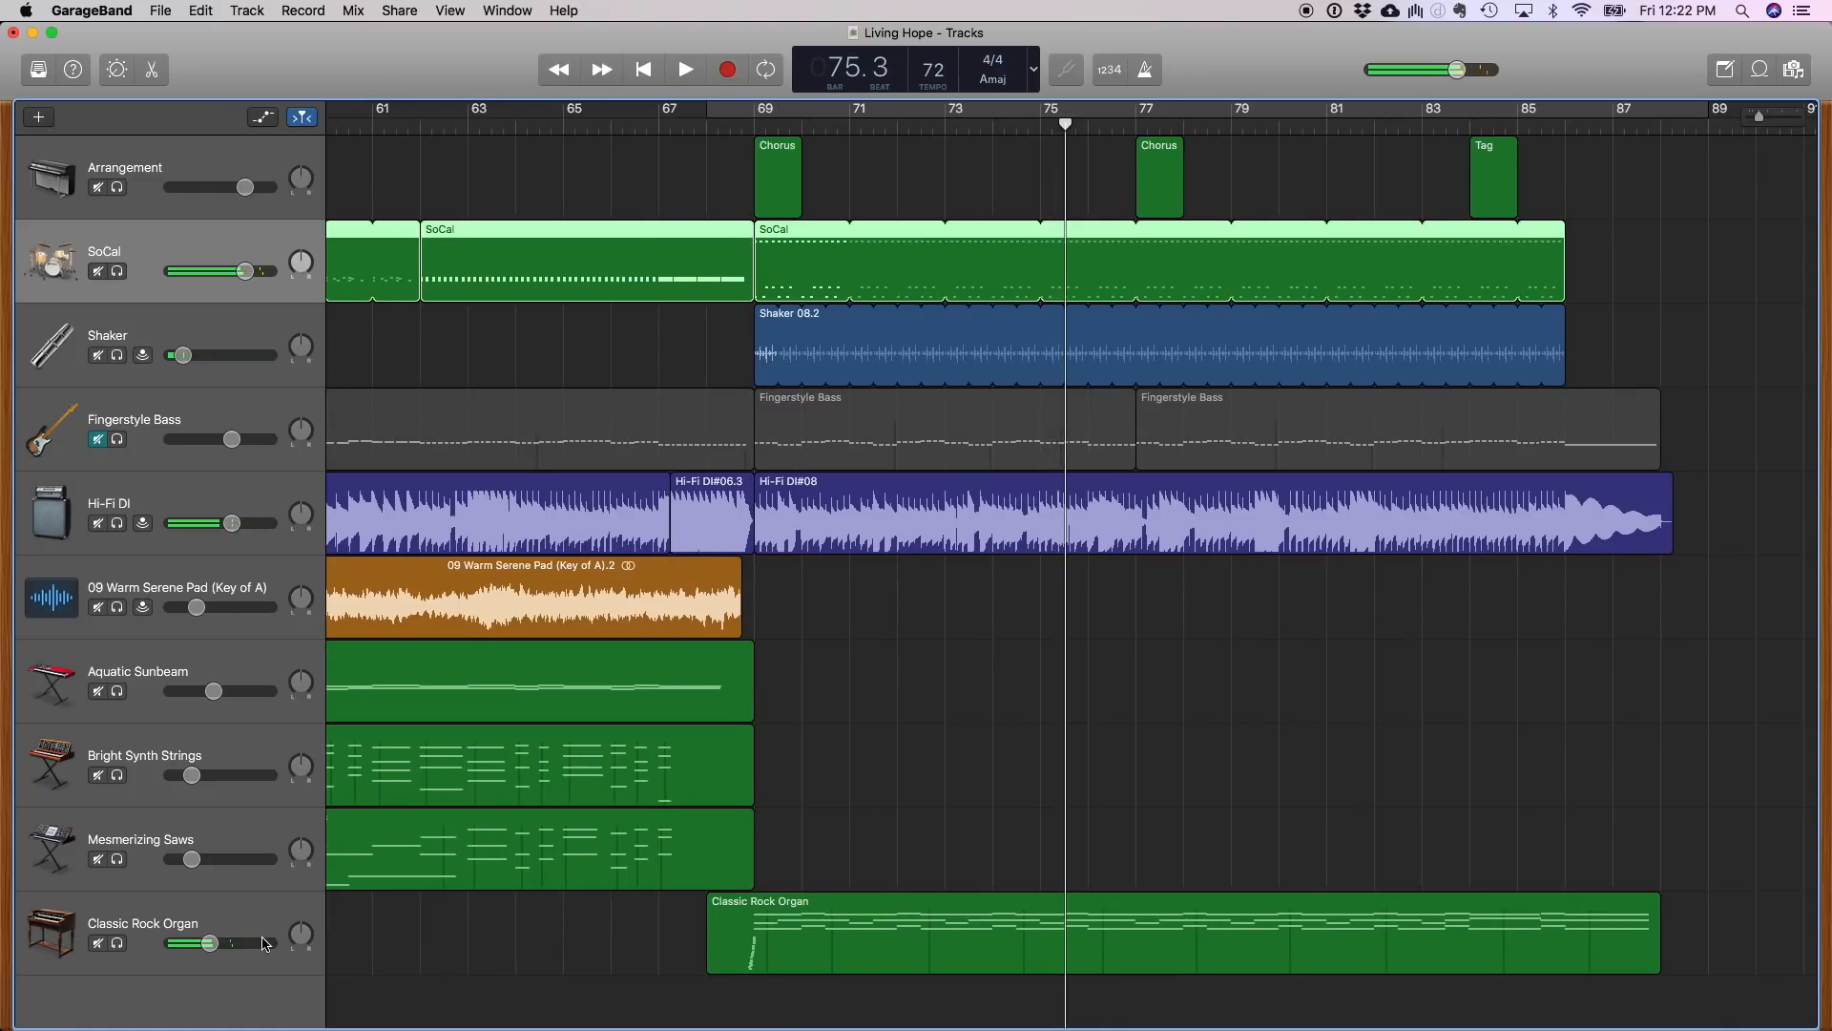
Open the Classic Rock Organ region in the Piano Roll, display its Sustain controller data and play from bar 69
{"action": "left_click", "coordinate": [230, 919]}
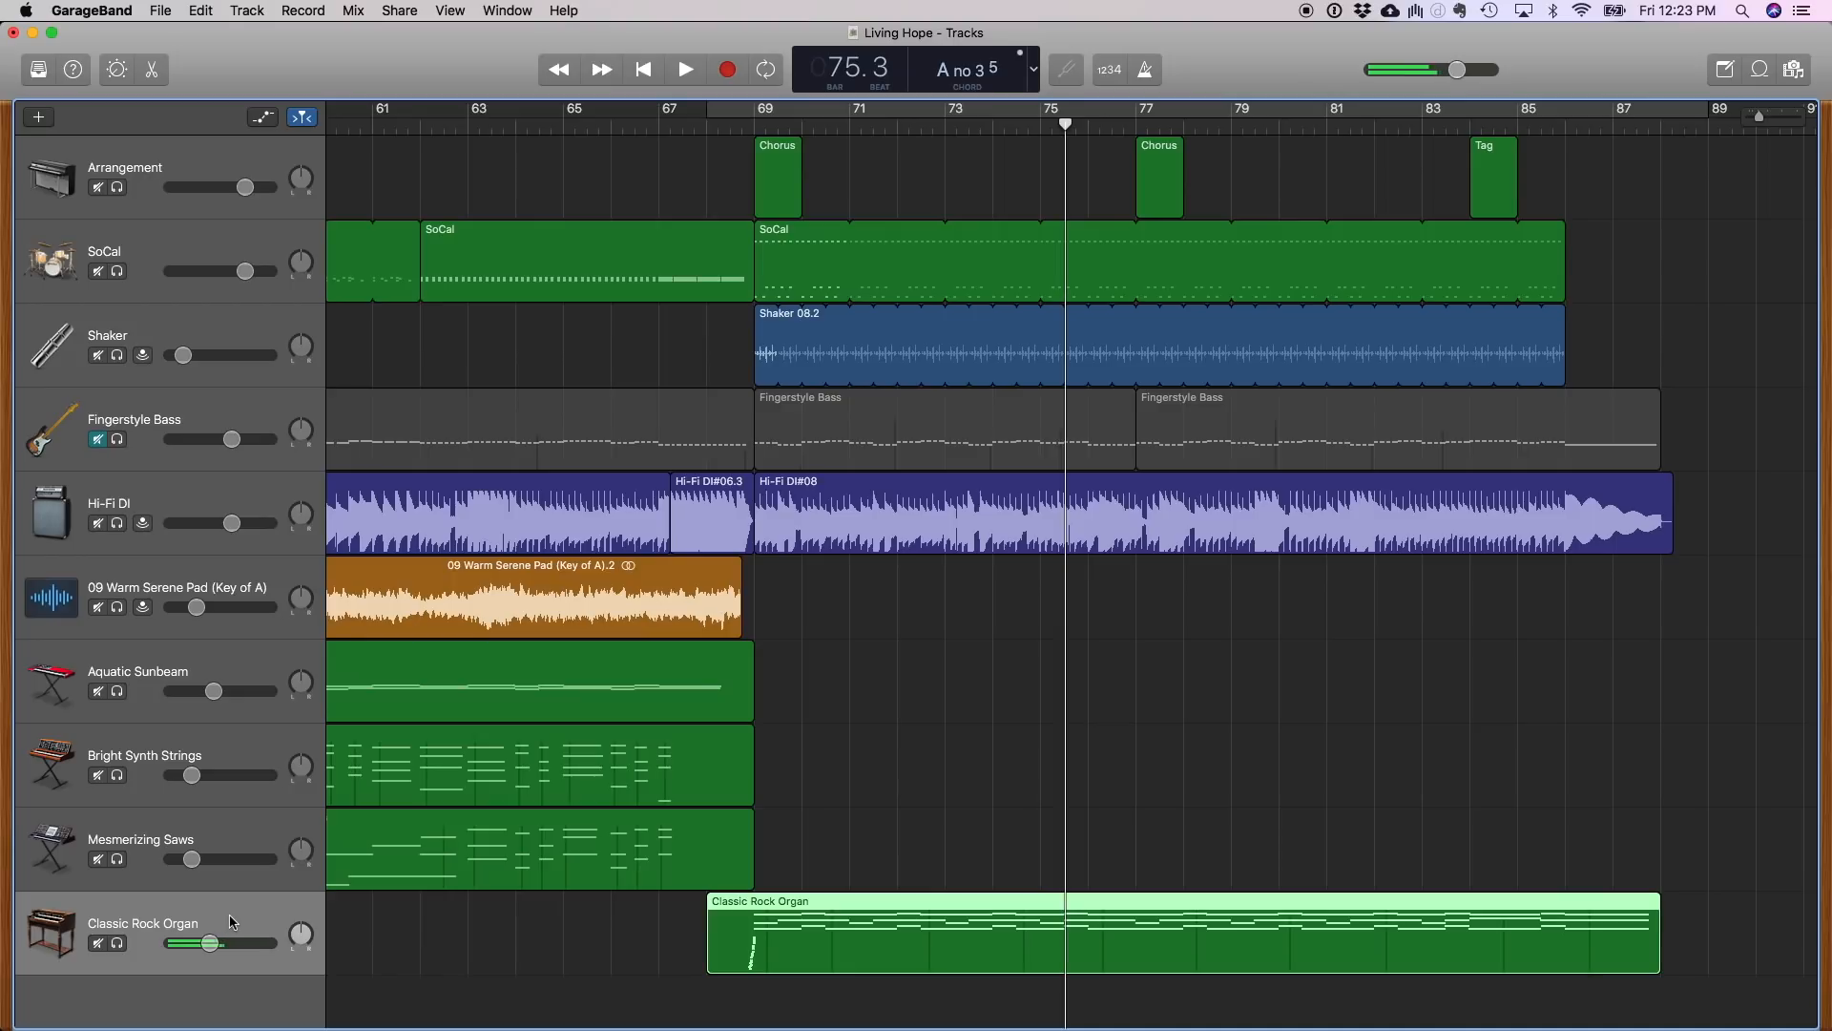
{"action": "key", "text": "space"}
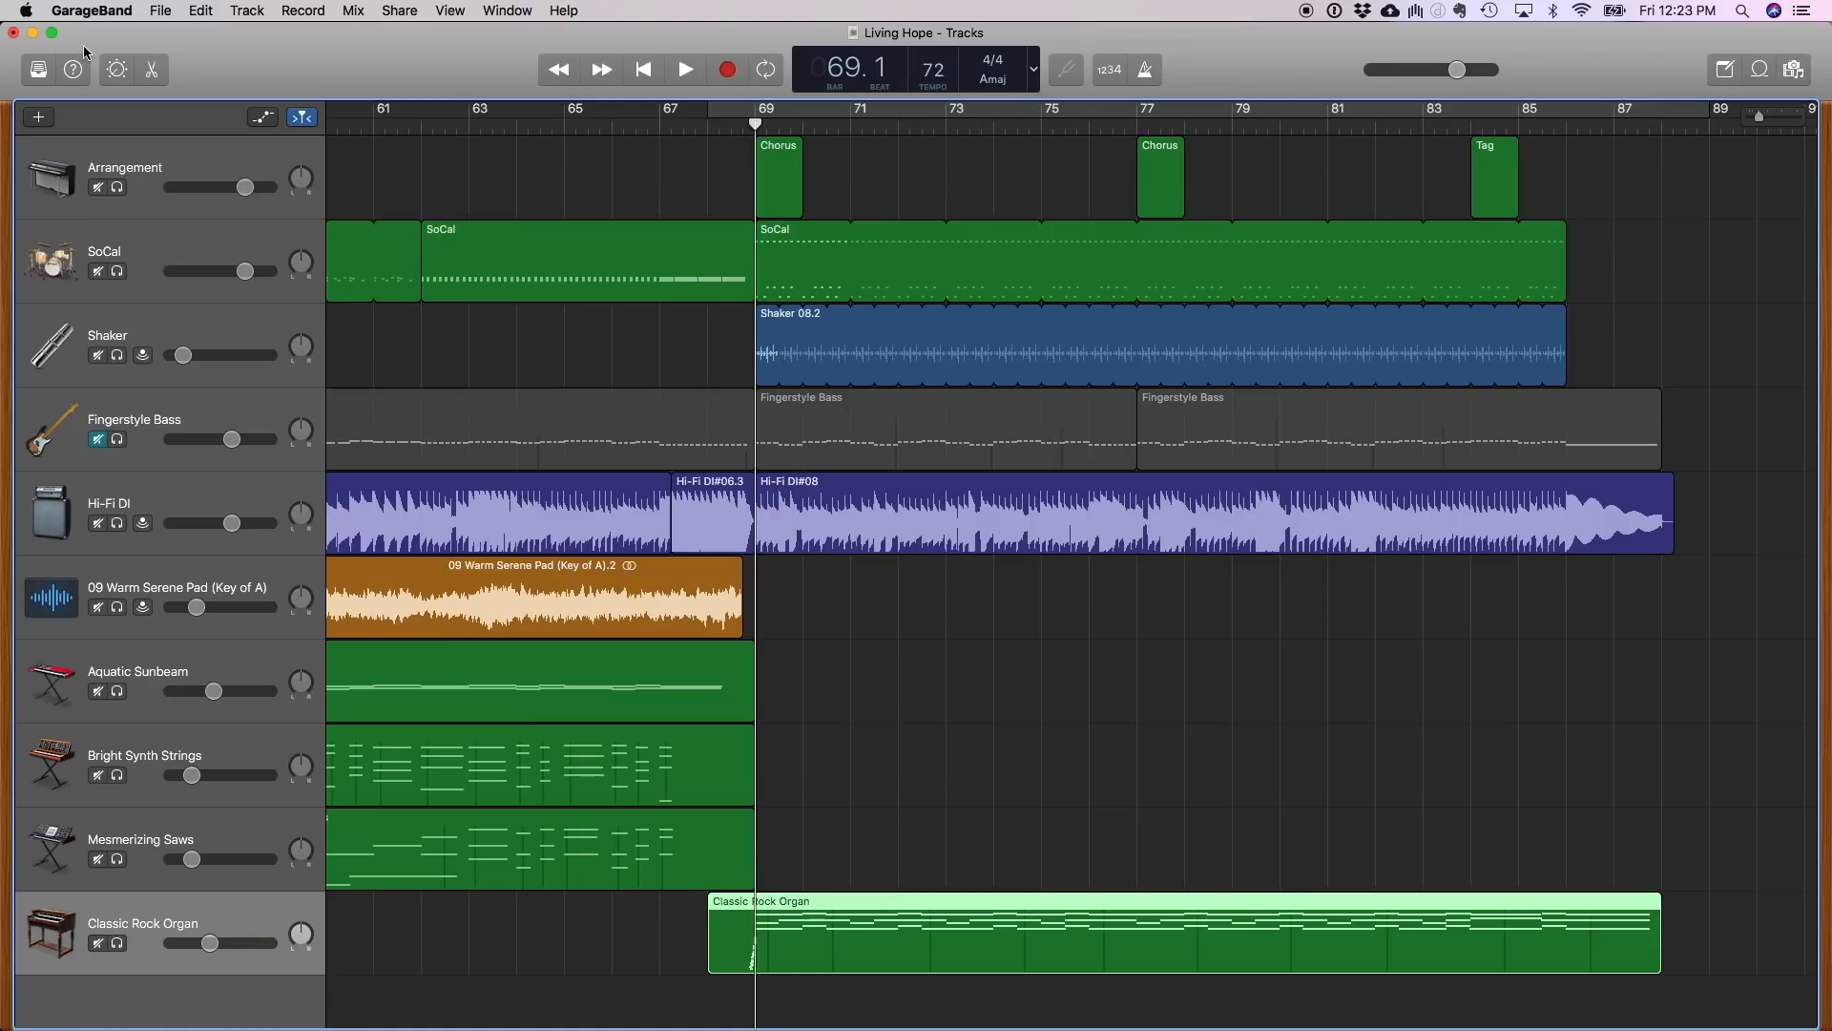
{"action": "left_click", "coordinate": [150, 72]}
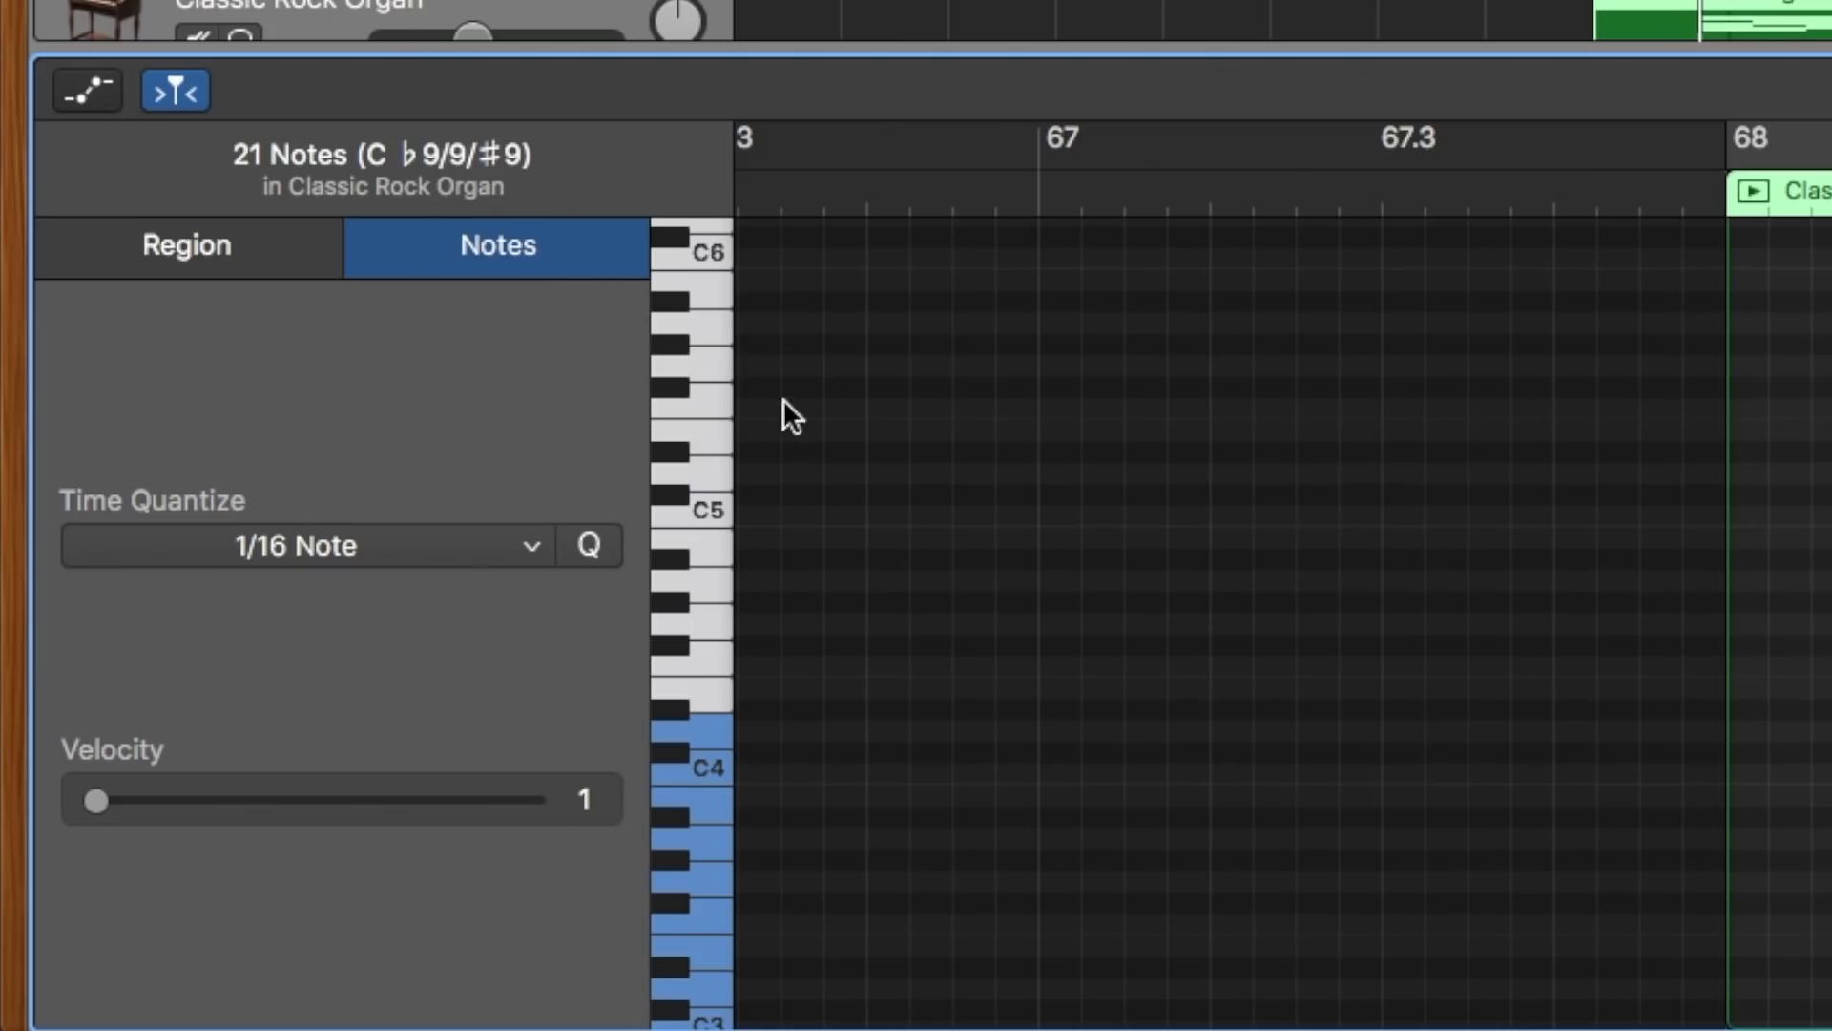
{"action": "left_click", "coordinate": [96, 82]}
{"action": "left_click", "coordinate": [462, 807]}
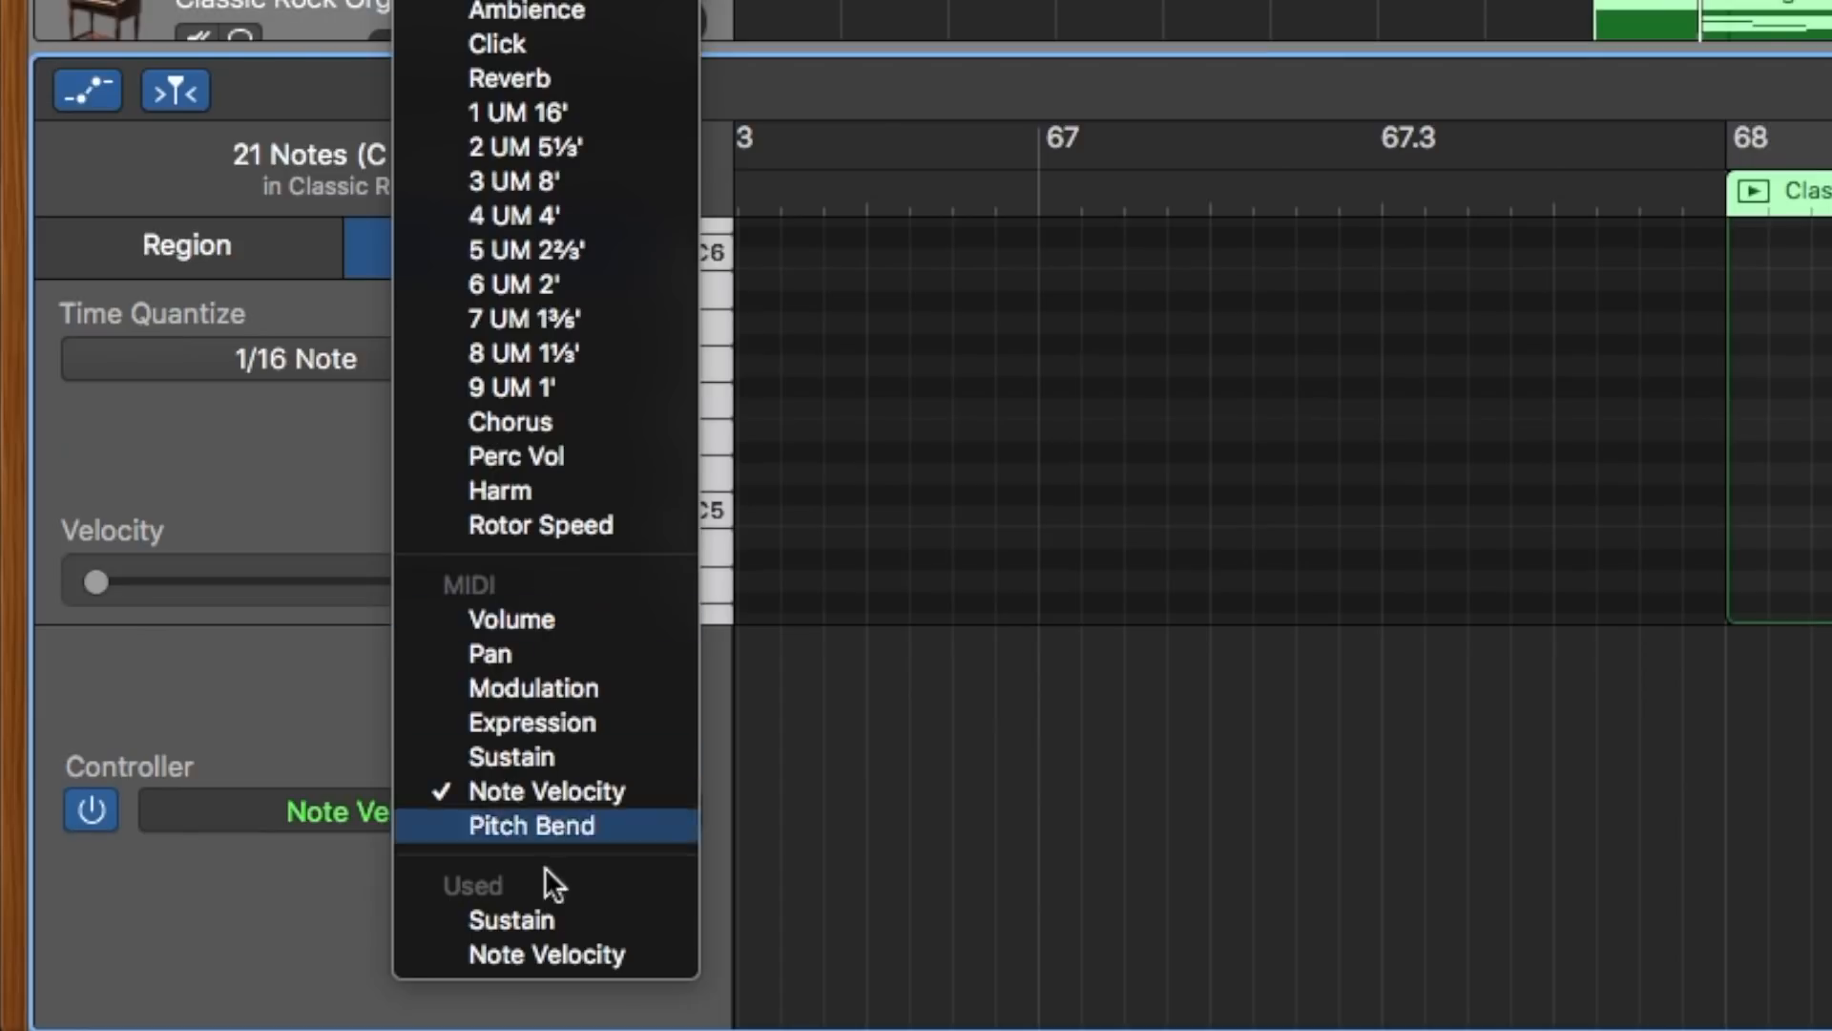
{"action": "left_click", "coordinate": [547, 918]}
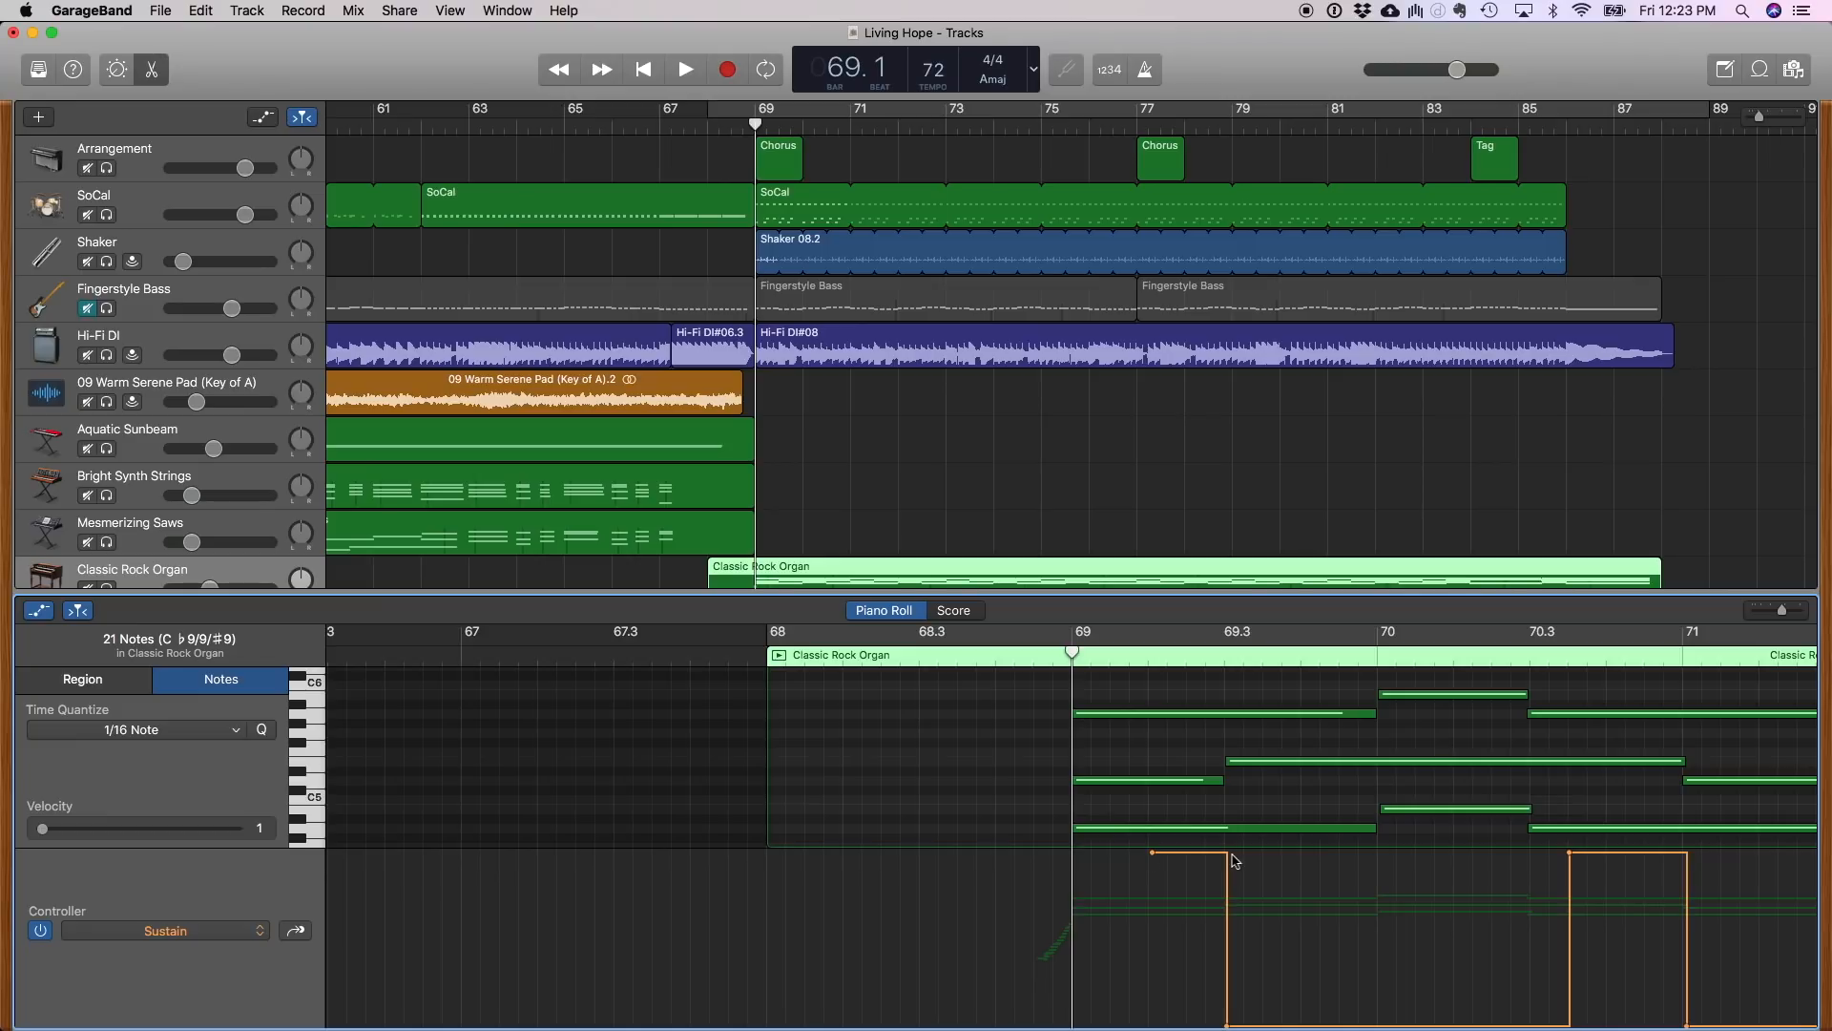
{"action": "key", "text": "space"}
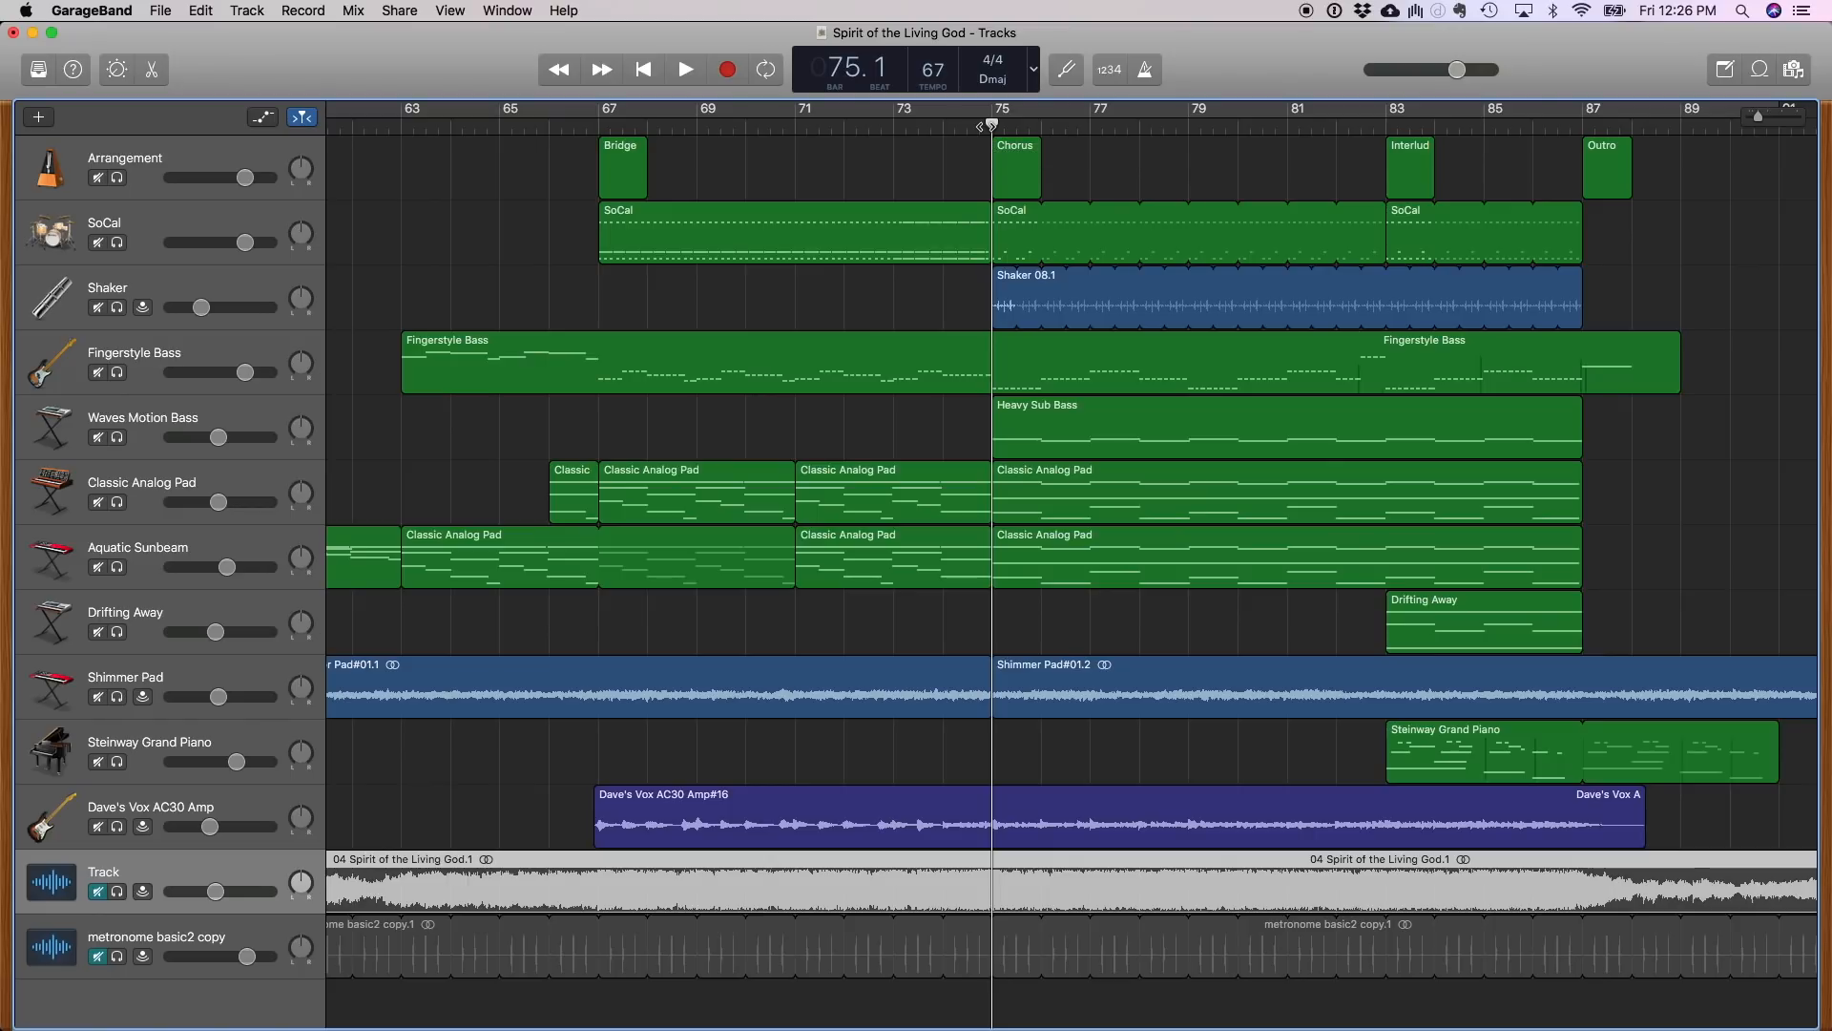
Play Spirit of the Living God from the chorus at bar 75 and audition the Shaker track in solo
{"action": "key", "text": "space"}
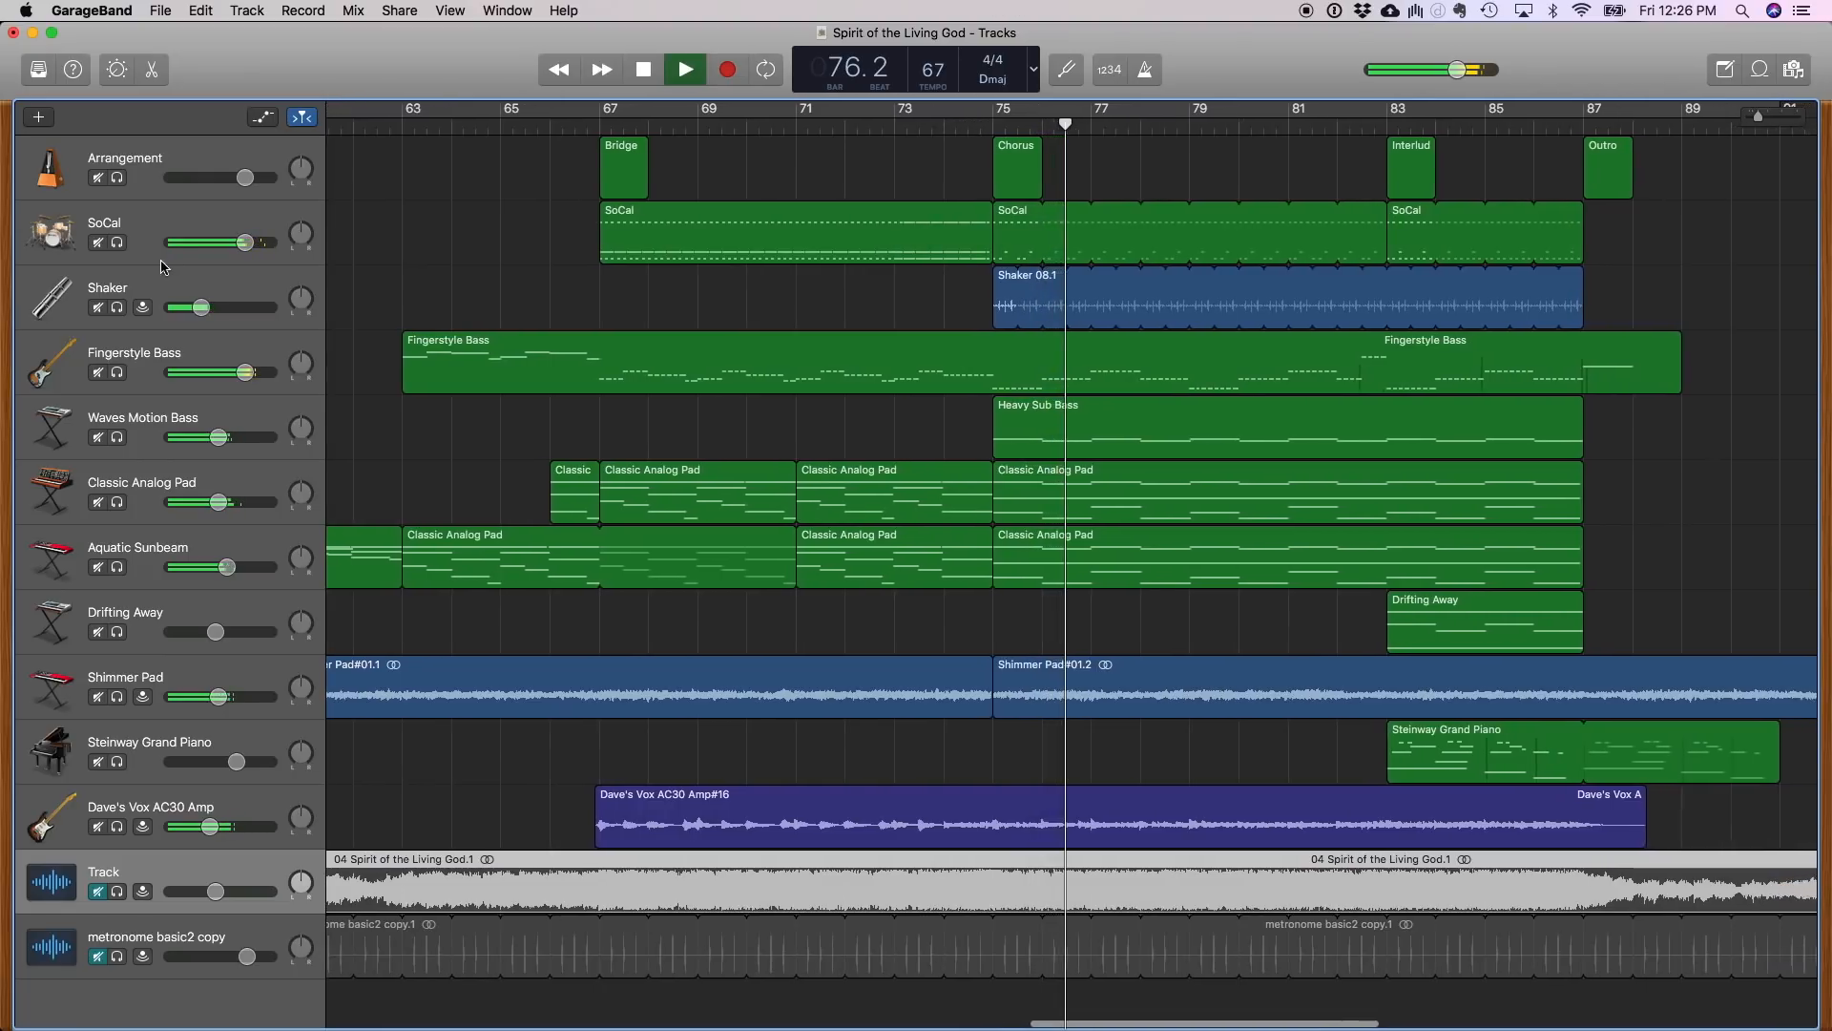
{"action": "left_click", "coordinate": [113, 310]}
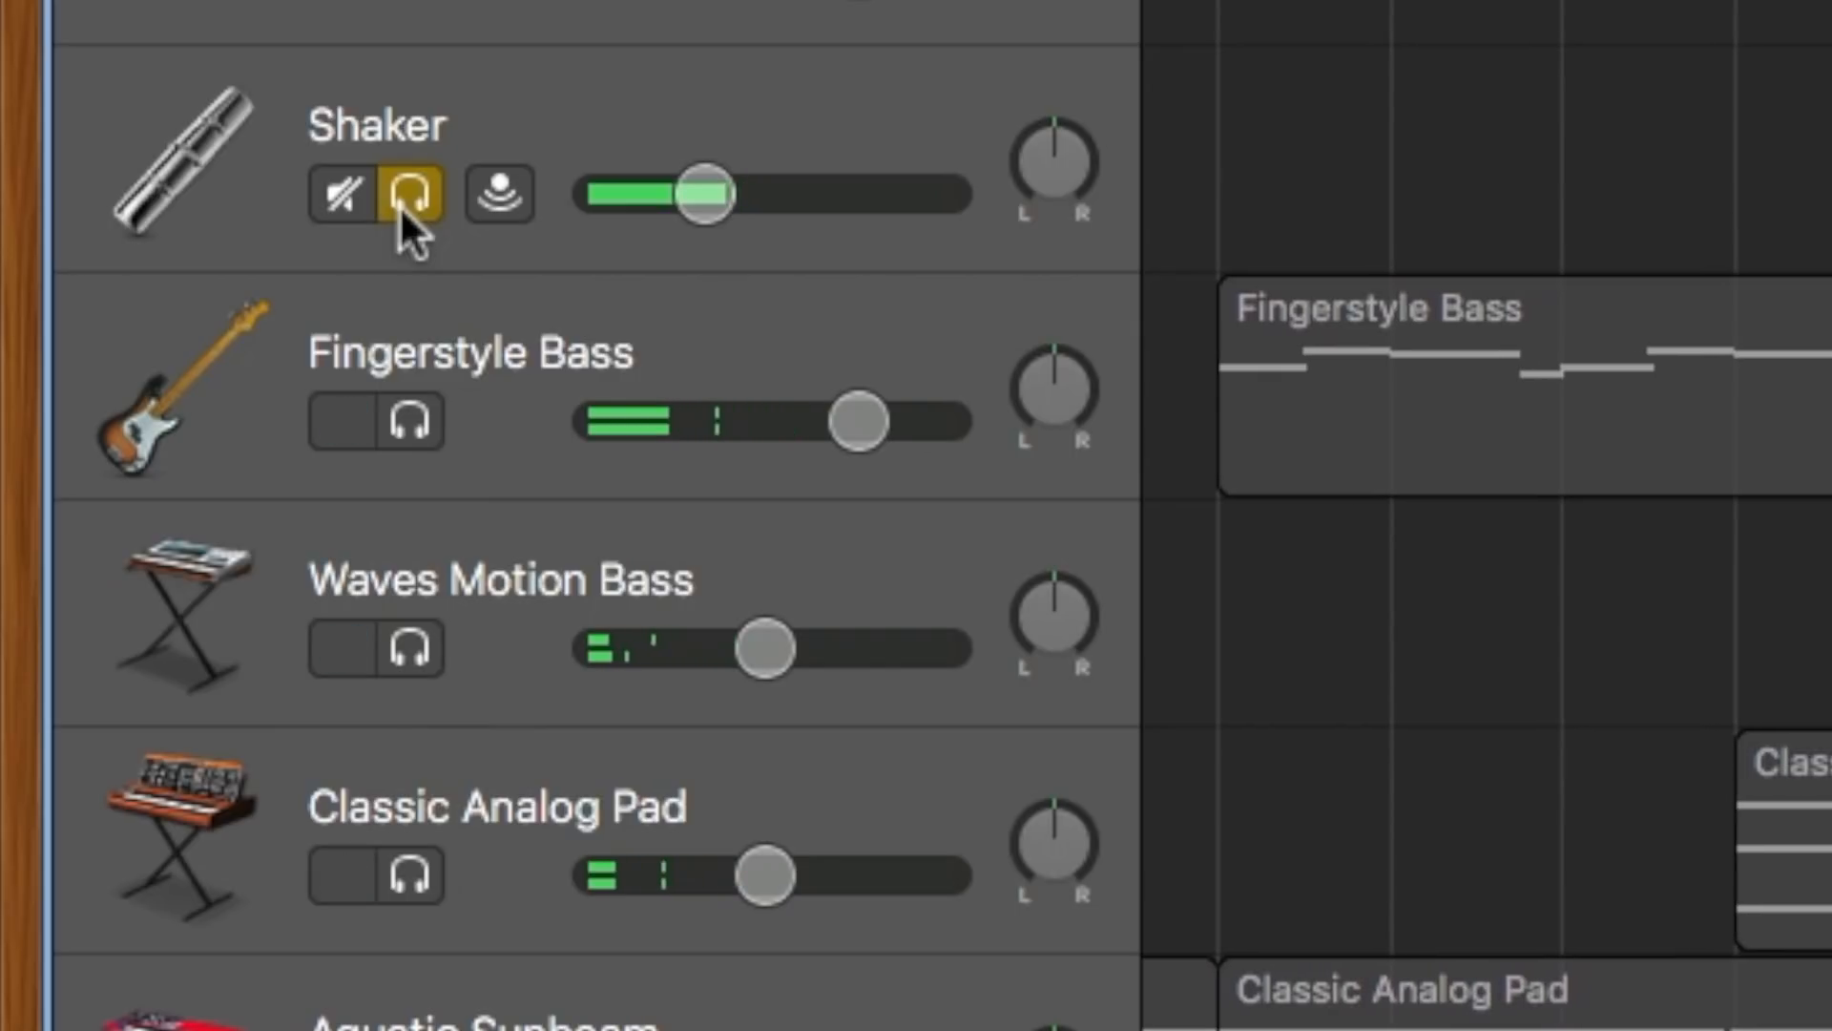
{"action": "left_click", "coordinate": [401, 200]}
Audition the Waves Motion Bass and Classic Analog Pad tracks one at a time in solo, restoring the full mix
{"action": "left_click", "coordinate": [388, 649]}
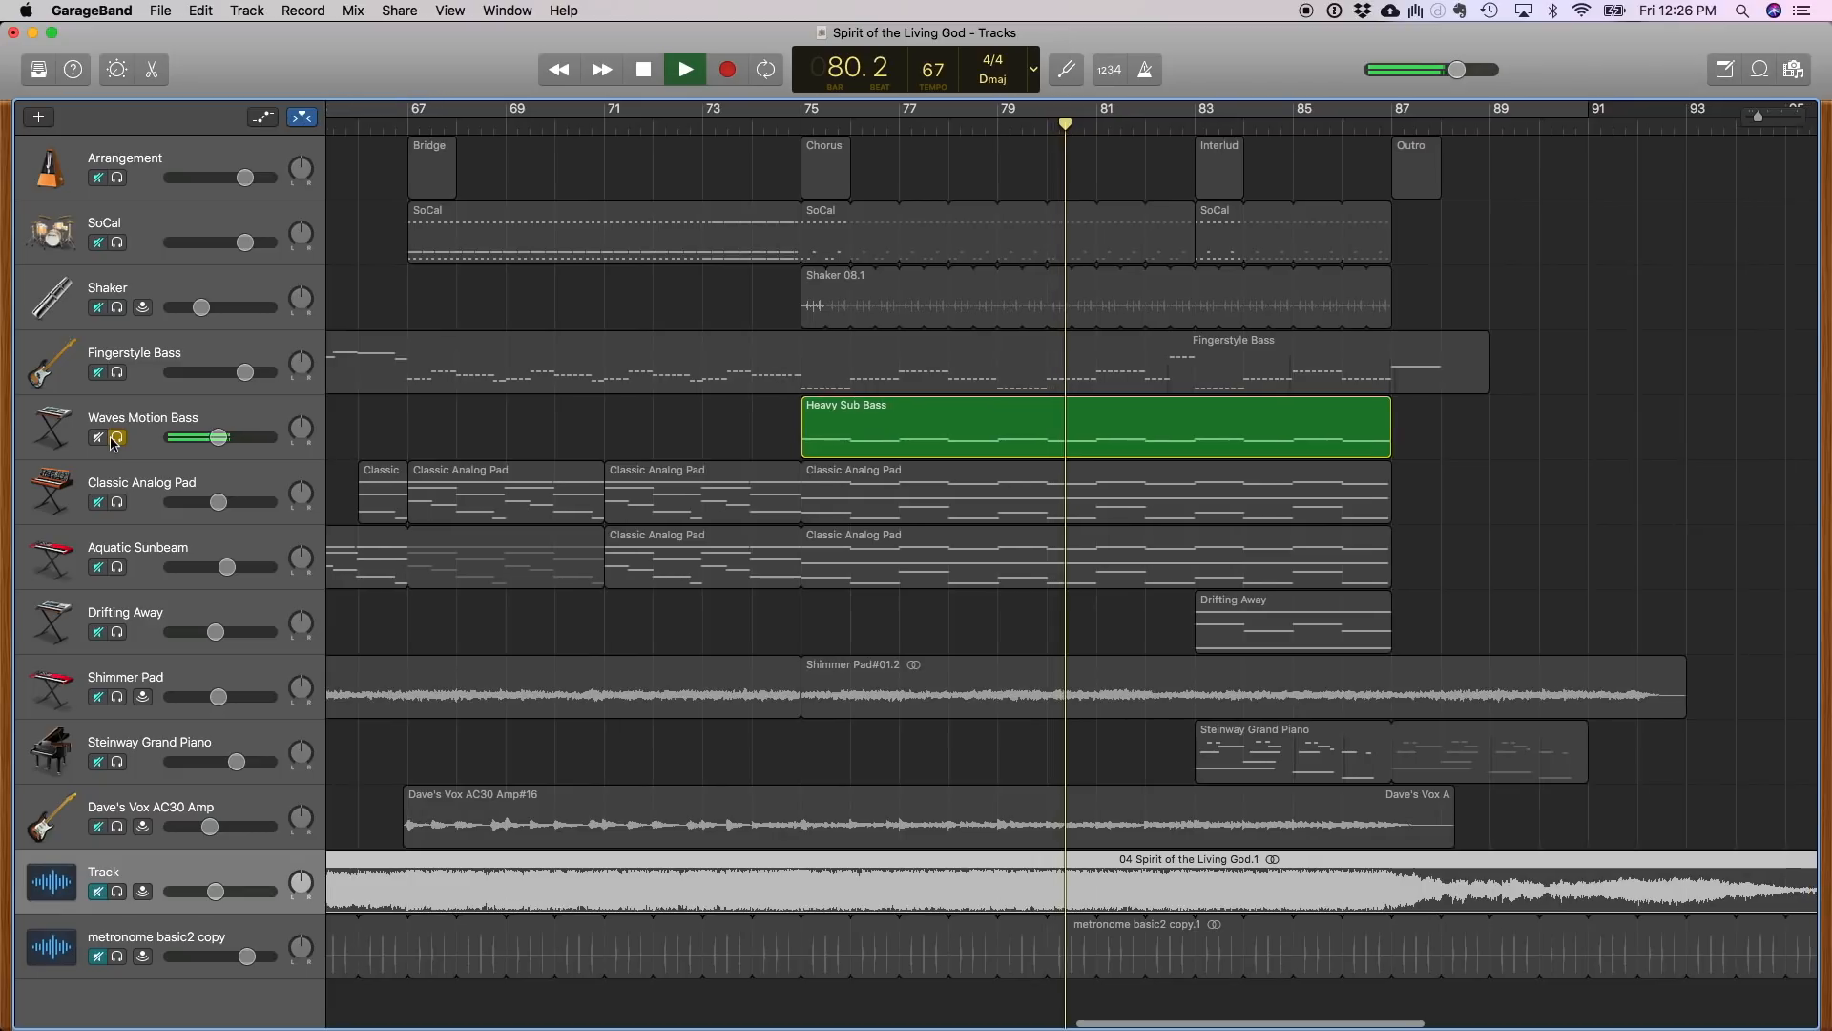
{"action": "left_click", "coordinate": [115, 438]}
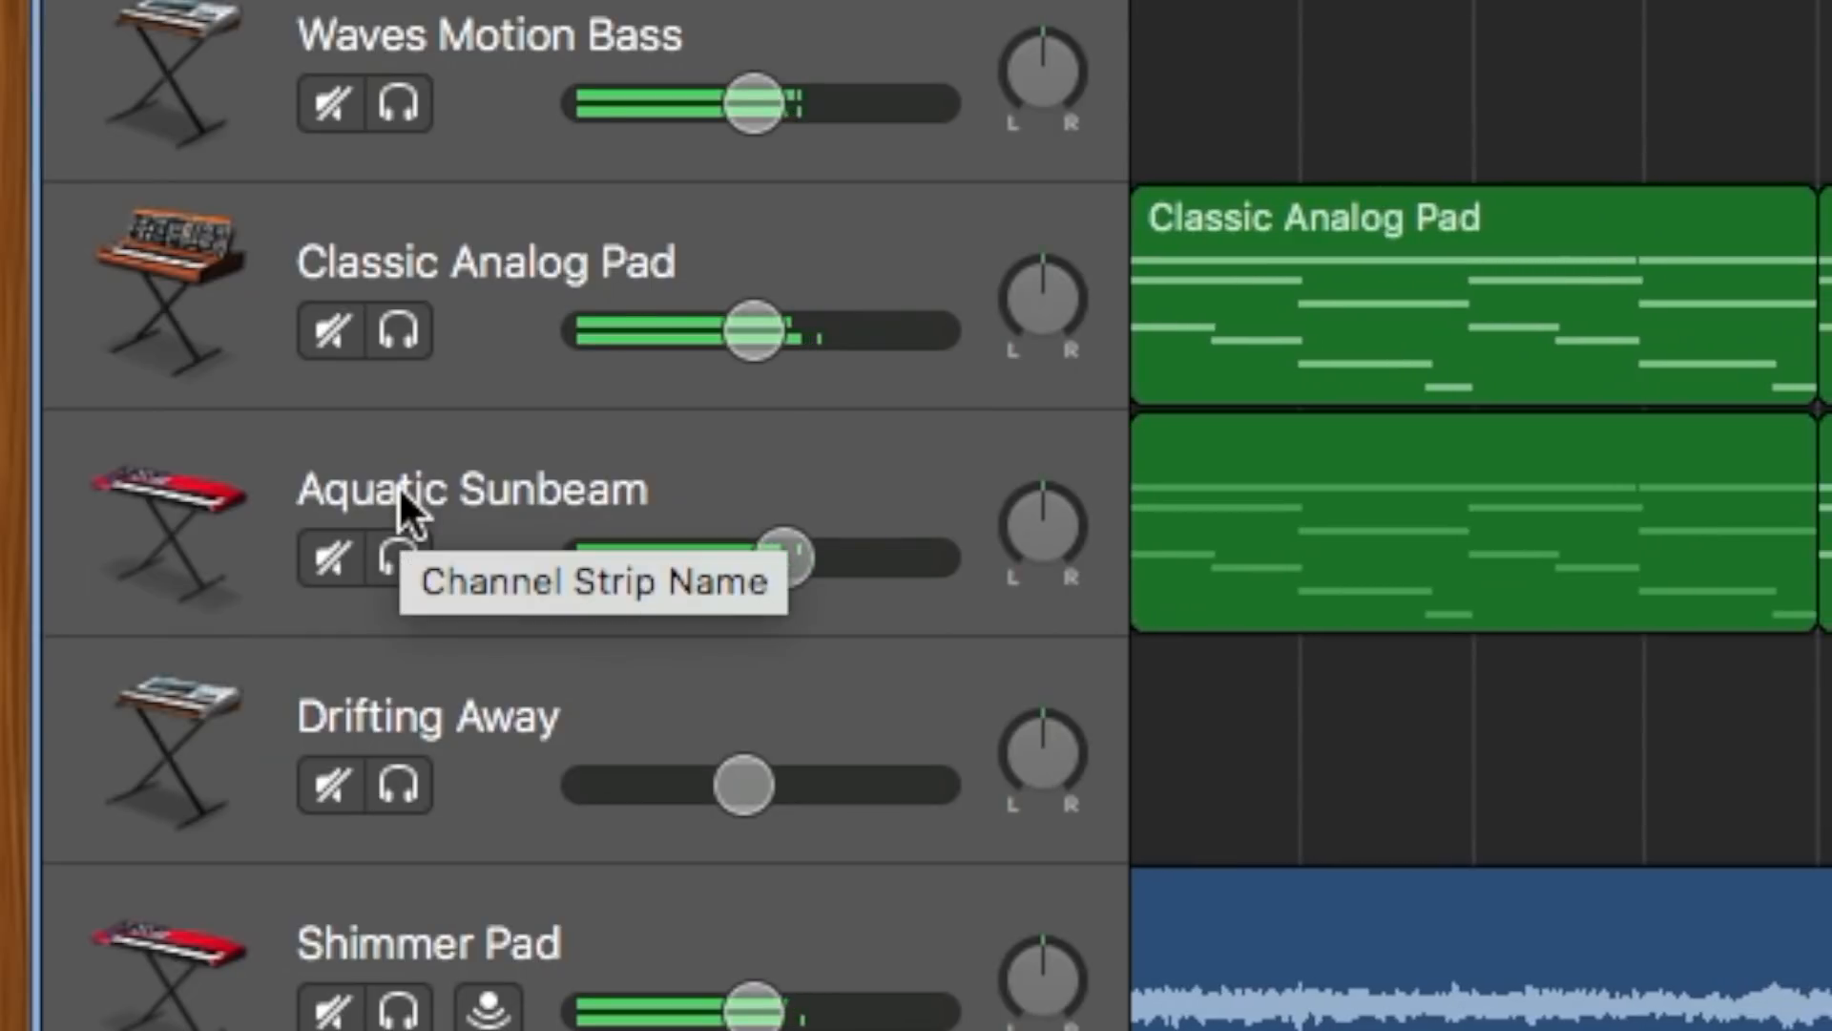
{"action": "left_click", "coordinate": [394, 330]}
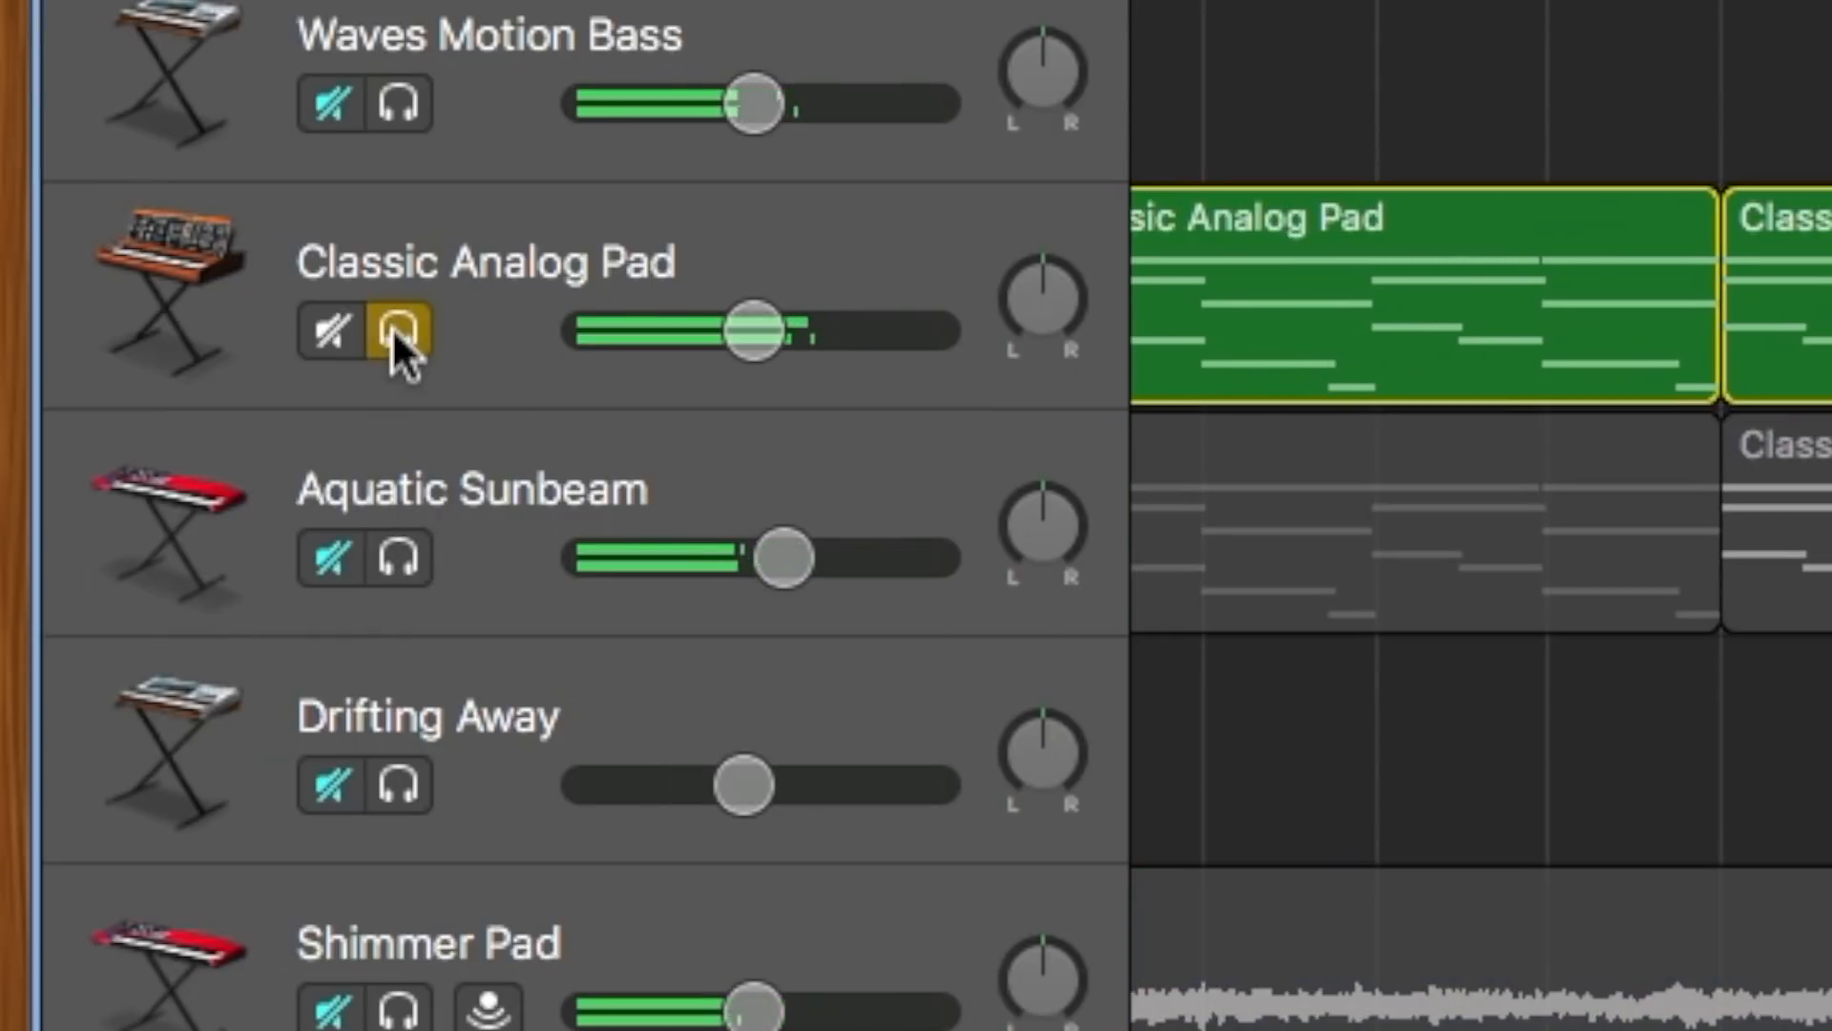
{"action": "left_click", "coordinate": [394, 329]}
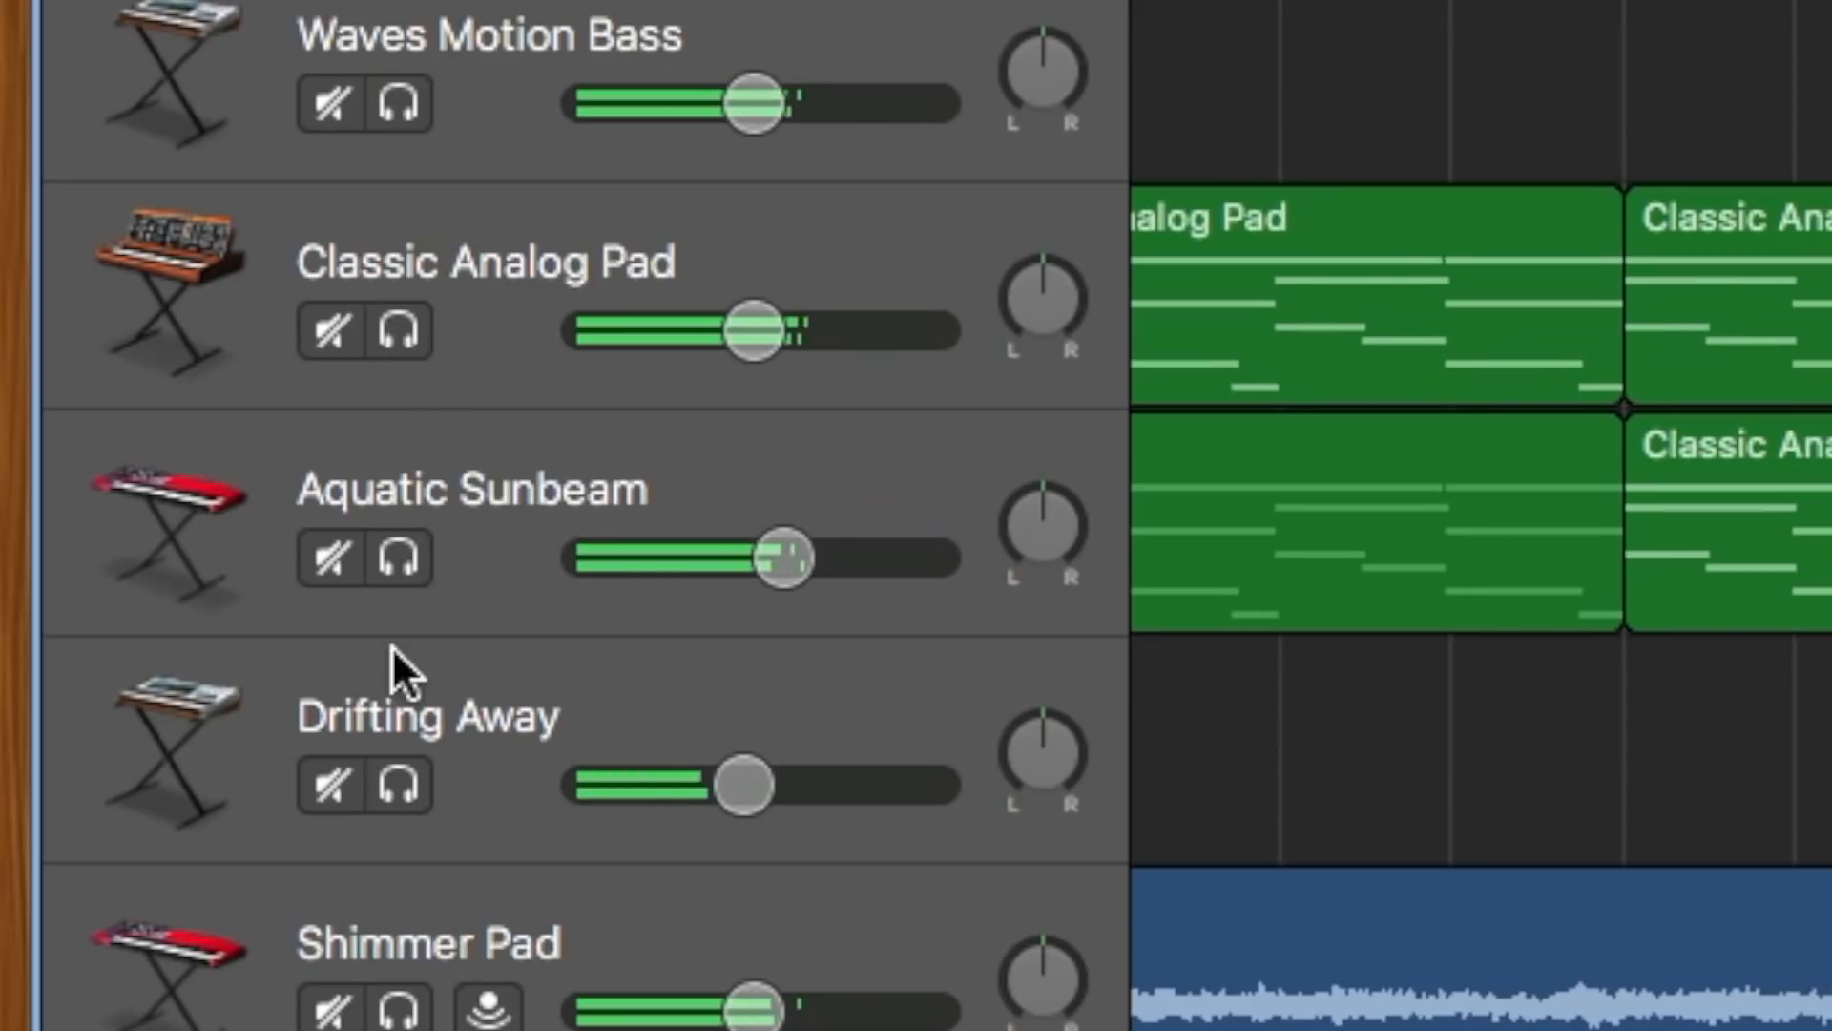
Audition the Drifting Away synth track in solo and restore the full mix
{"action": "left_click", "coordinate": [398, 784]}
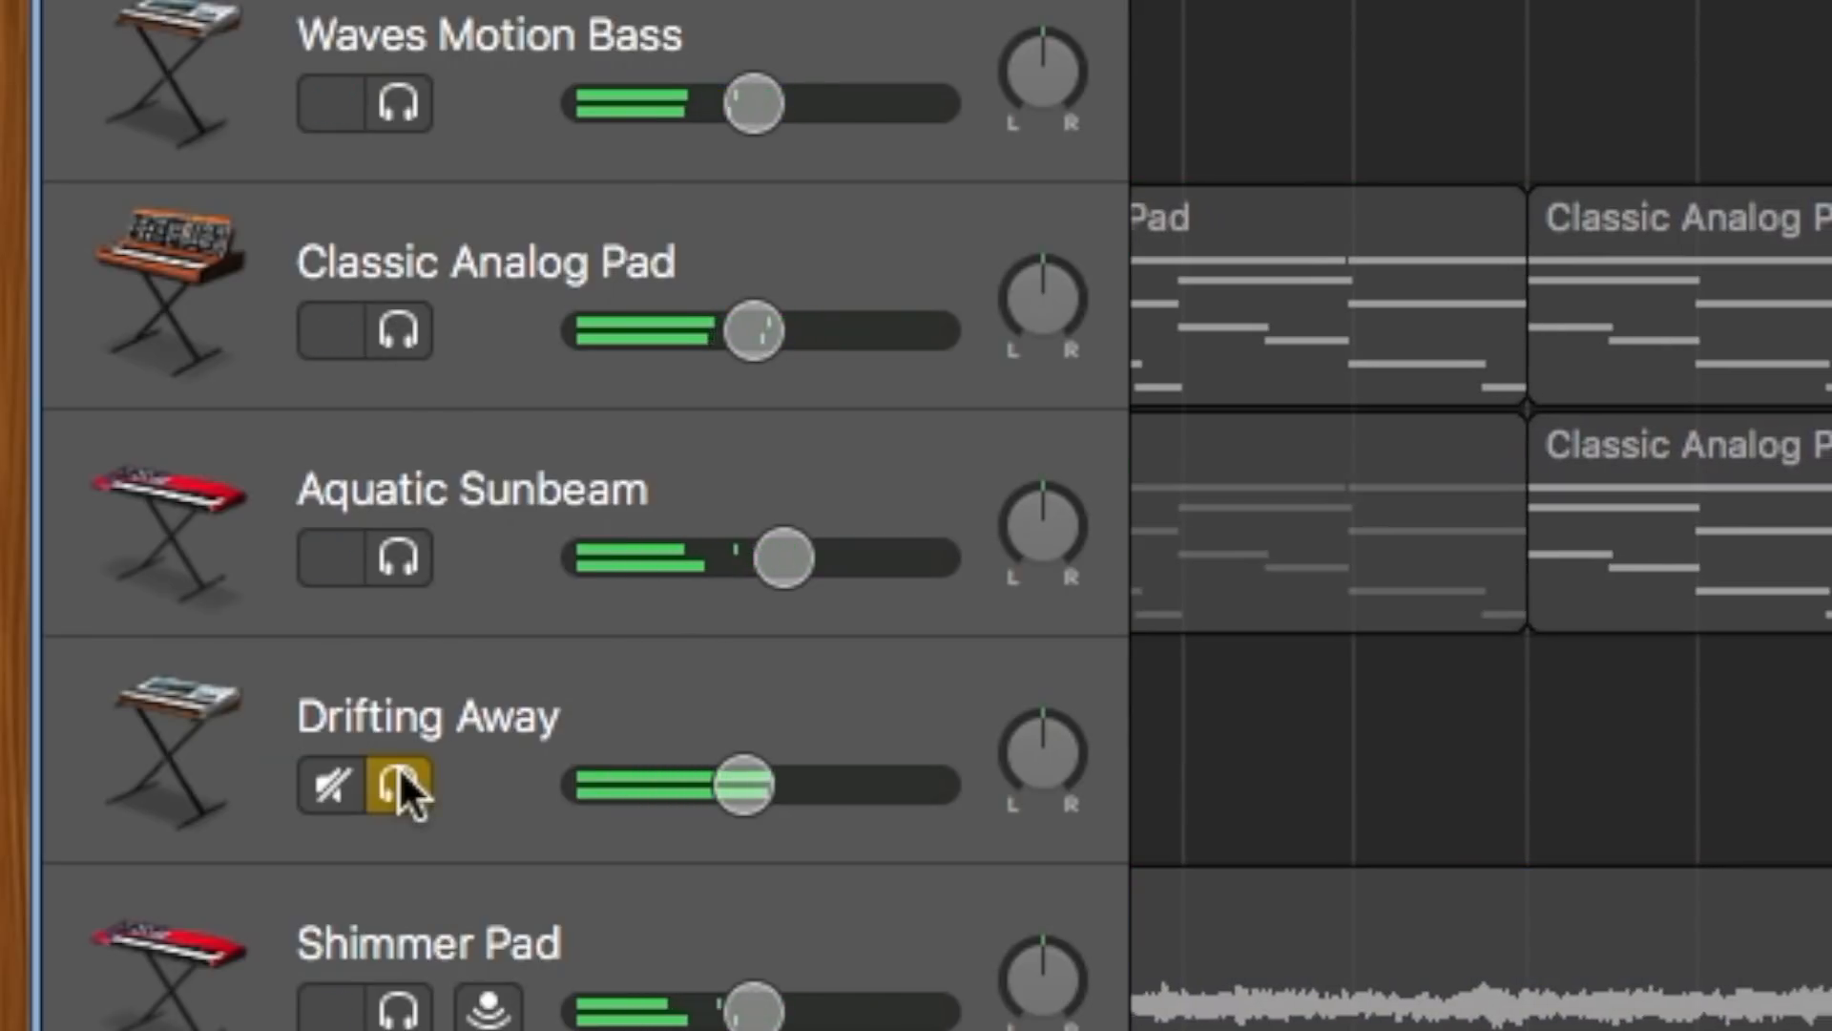
{"action": "left_click", "coordinate": [398, 784]}
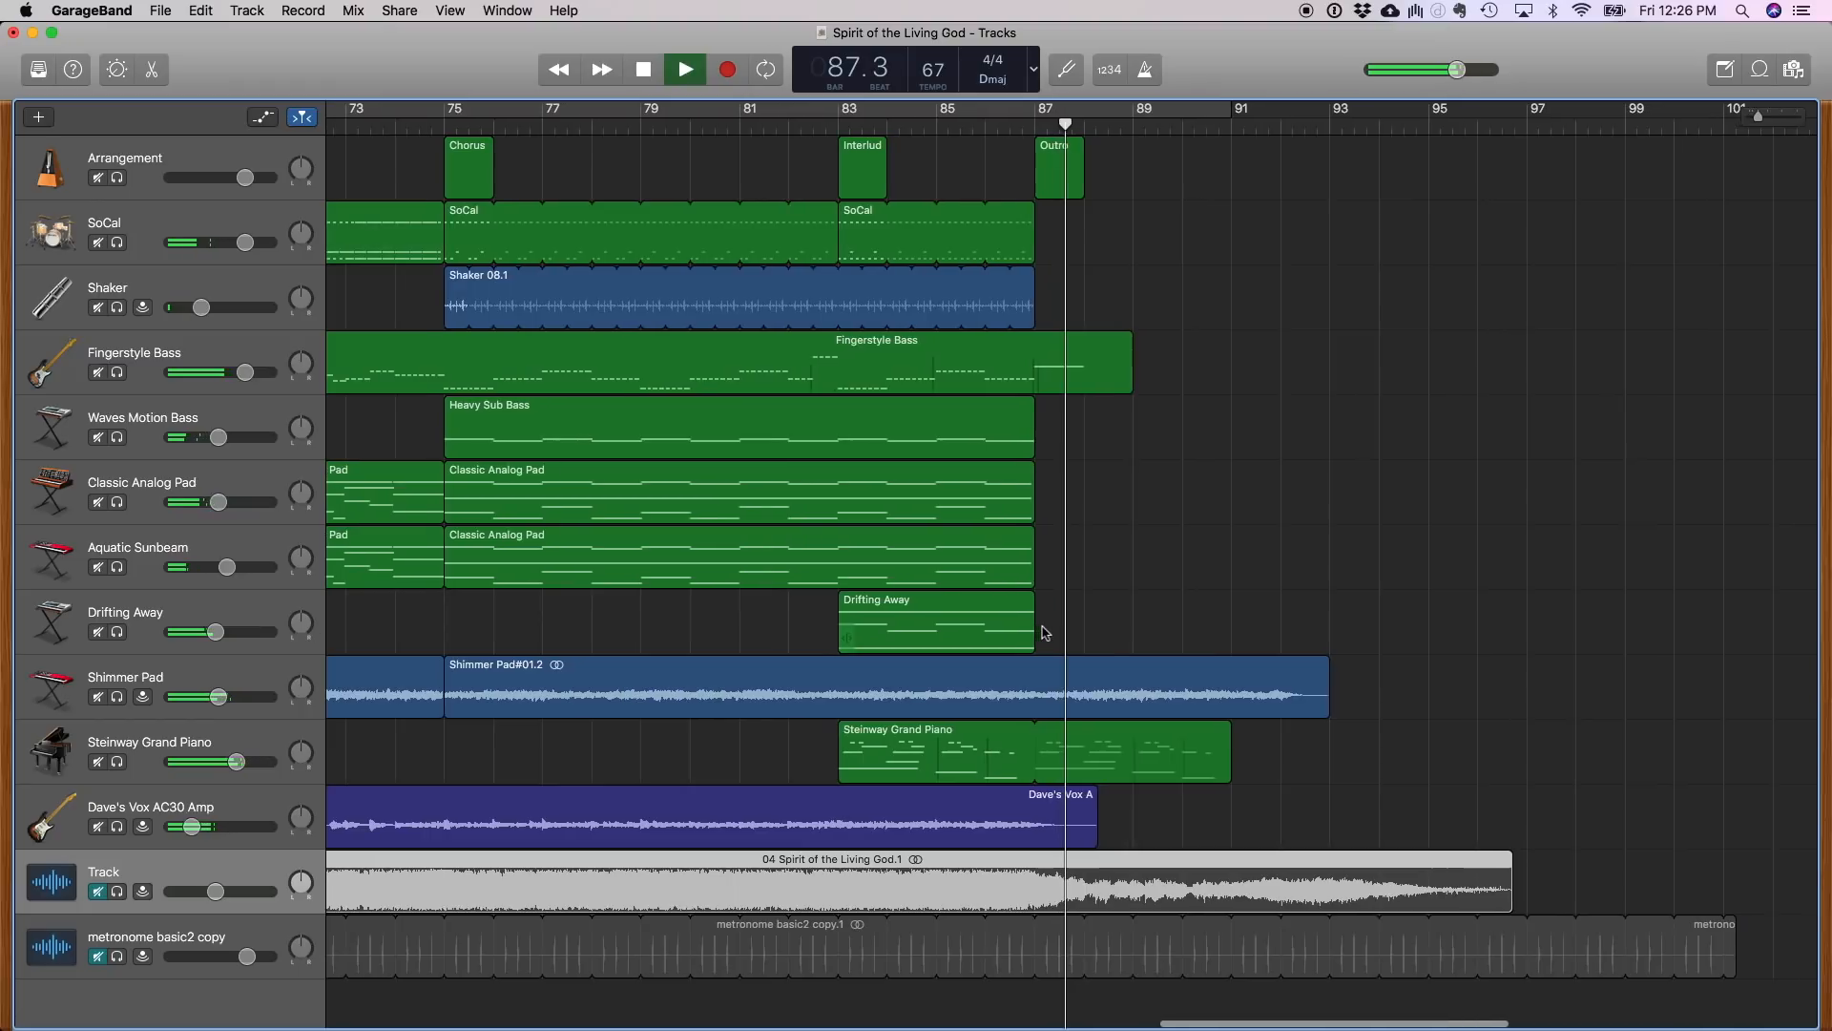
Play the song from the bridge at bar 67, audition the Vox AC30 Amp guitar track in solo, and stop playback
{"action": "scroll", "coordinate": [1009, 637], "scroll_direction": "left", "scroll_amount": 10}
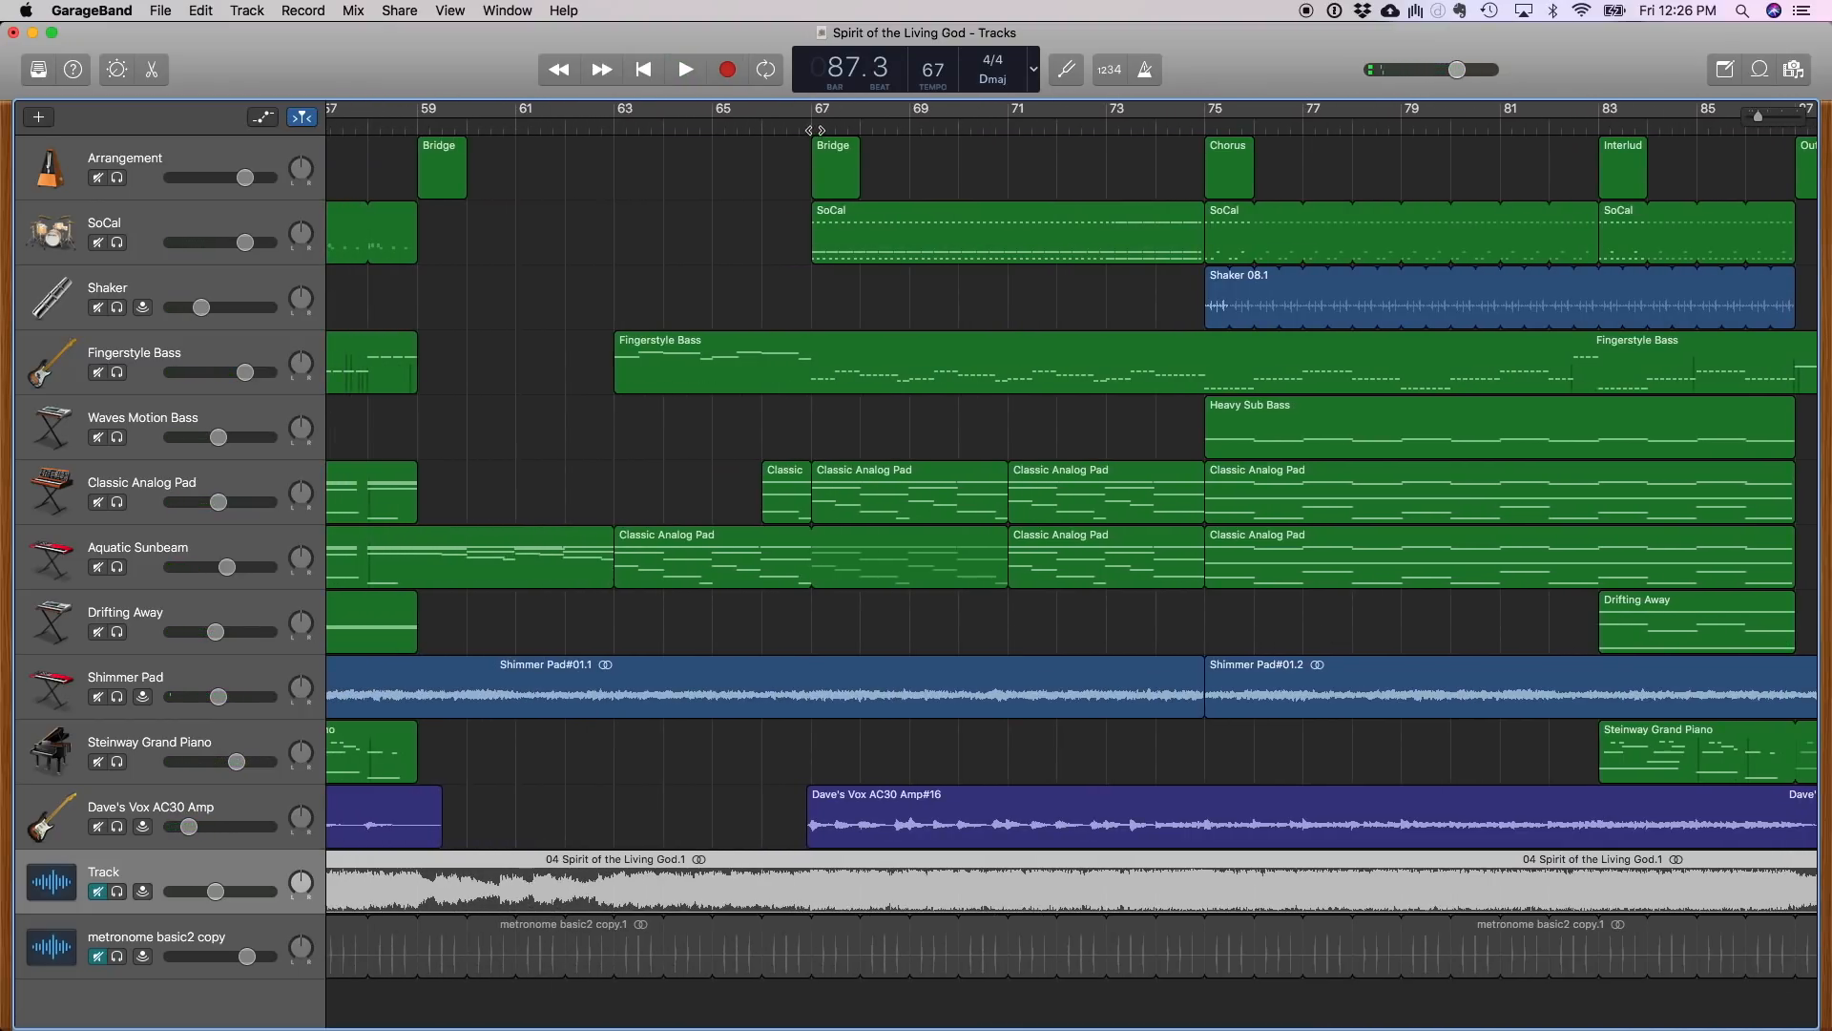
{"action": "left_click", "coordinate": [813, 127]}
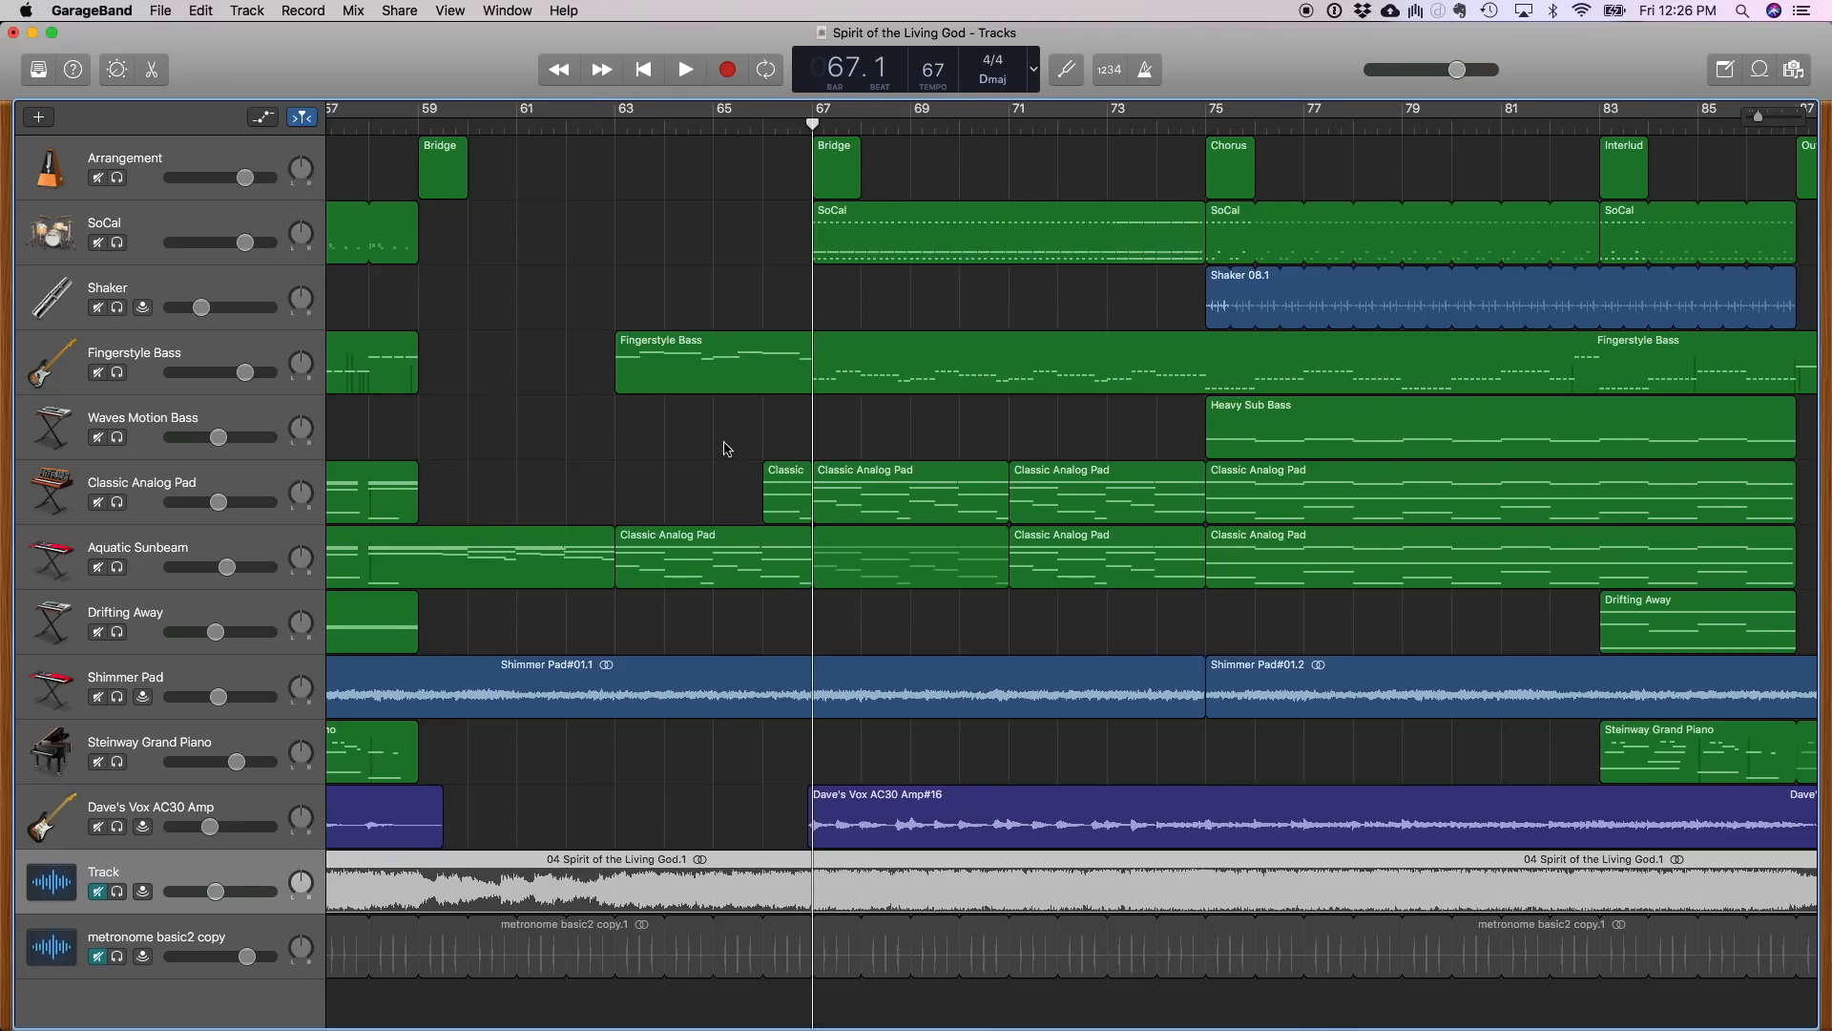
{"action": "key", "text": "space"}
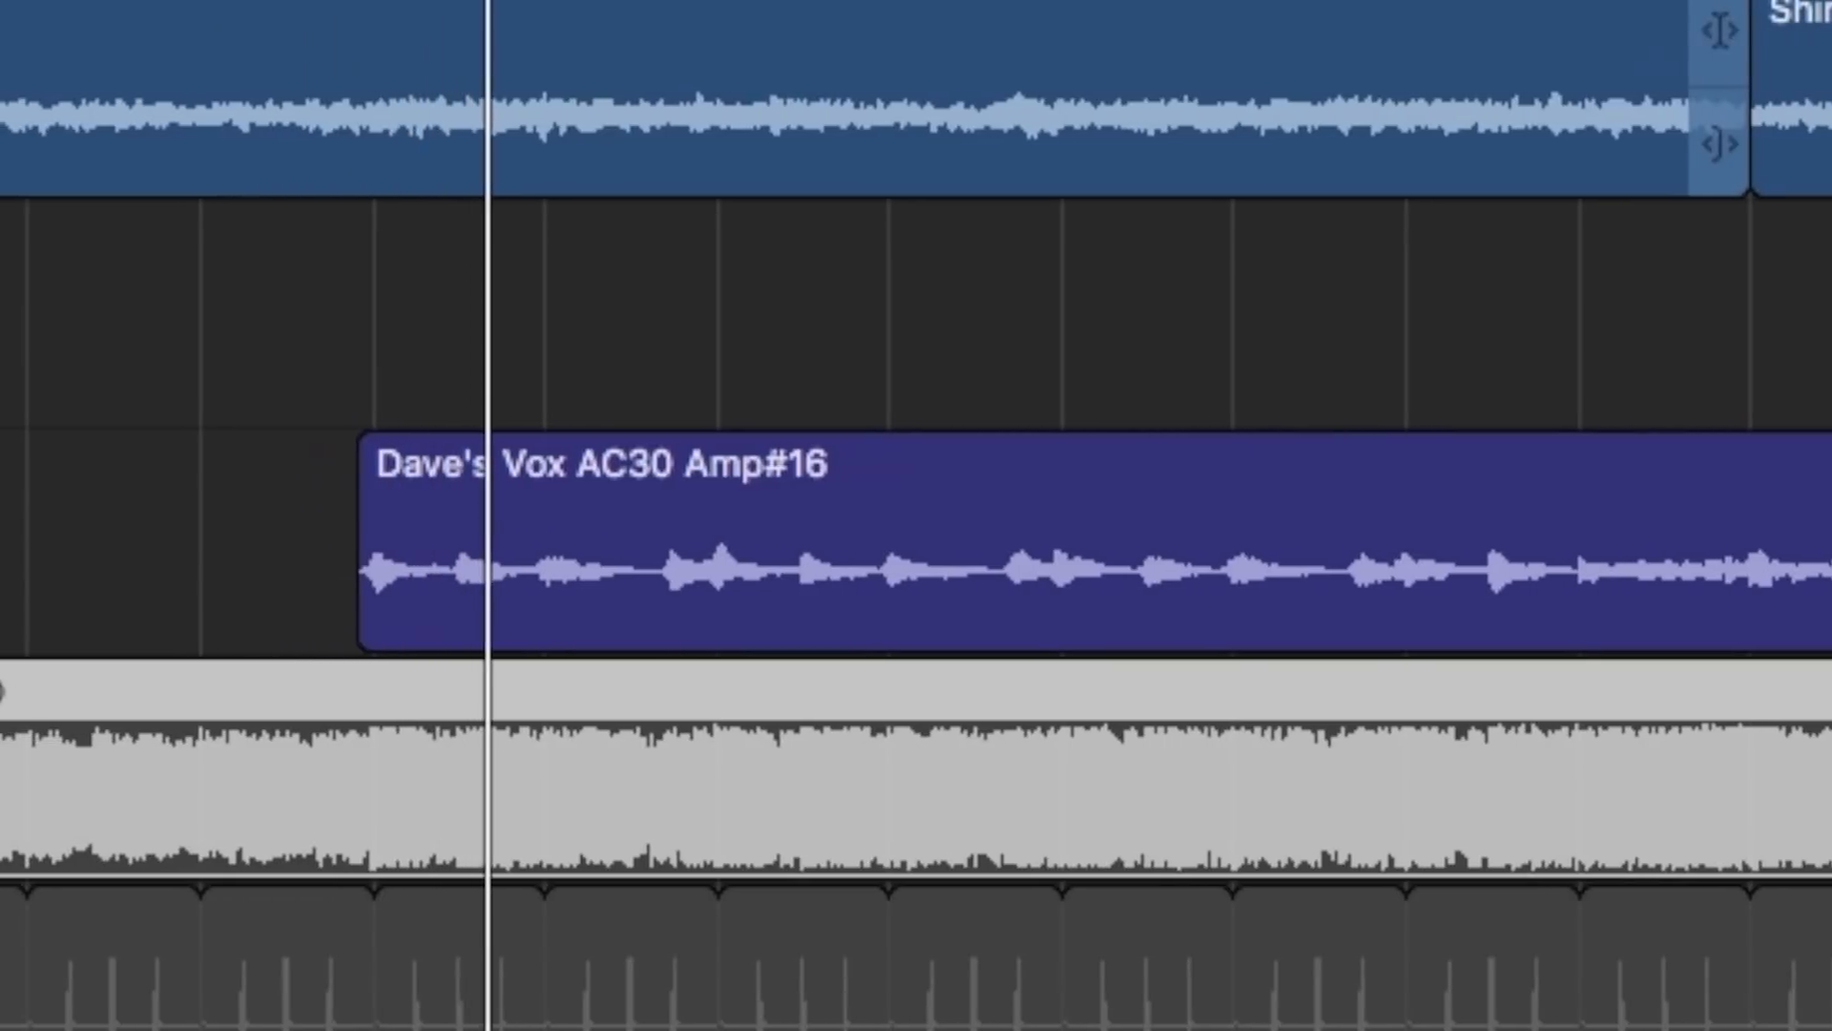
{"action": "key", "text": "s"}
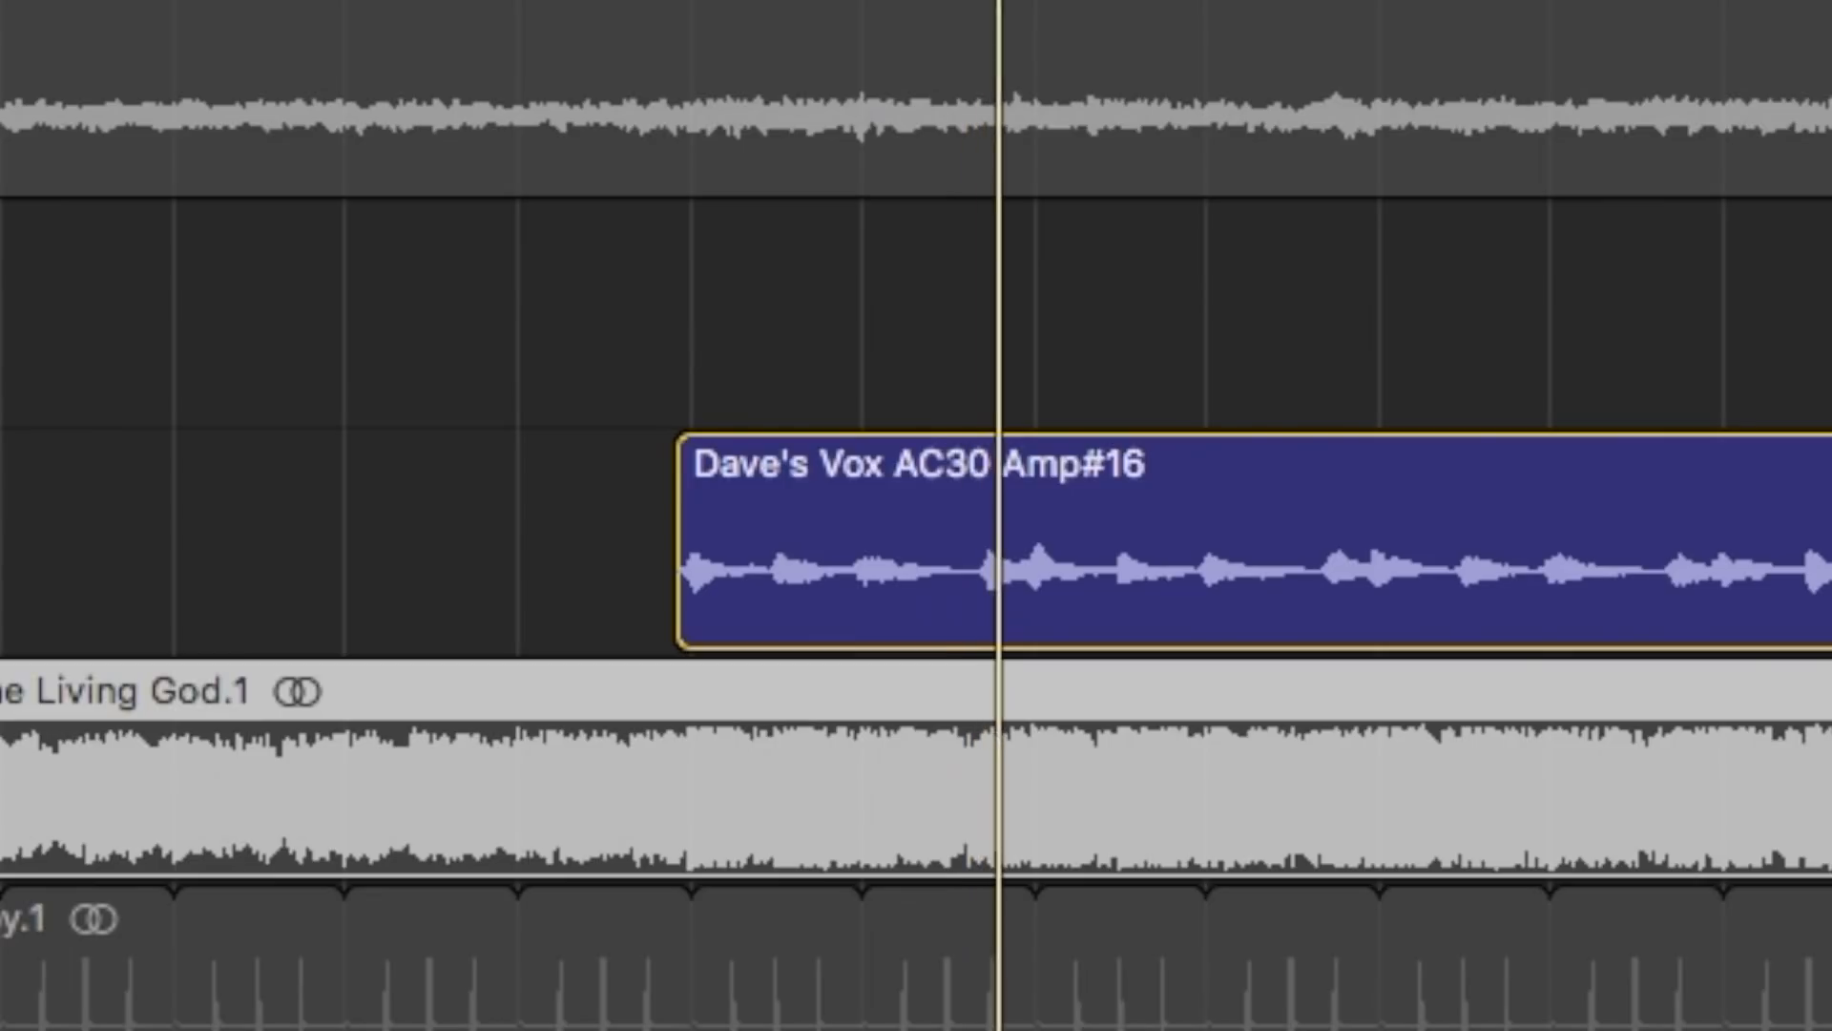
{"action": "key", "text": "s"}
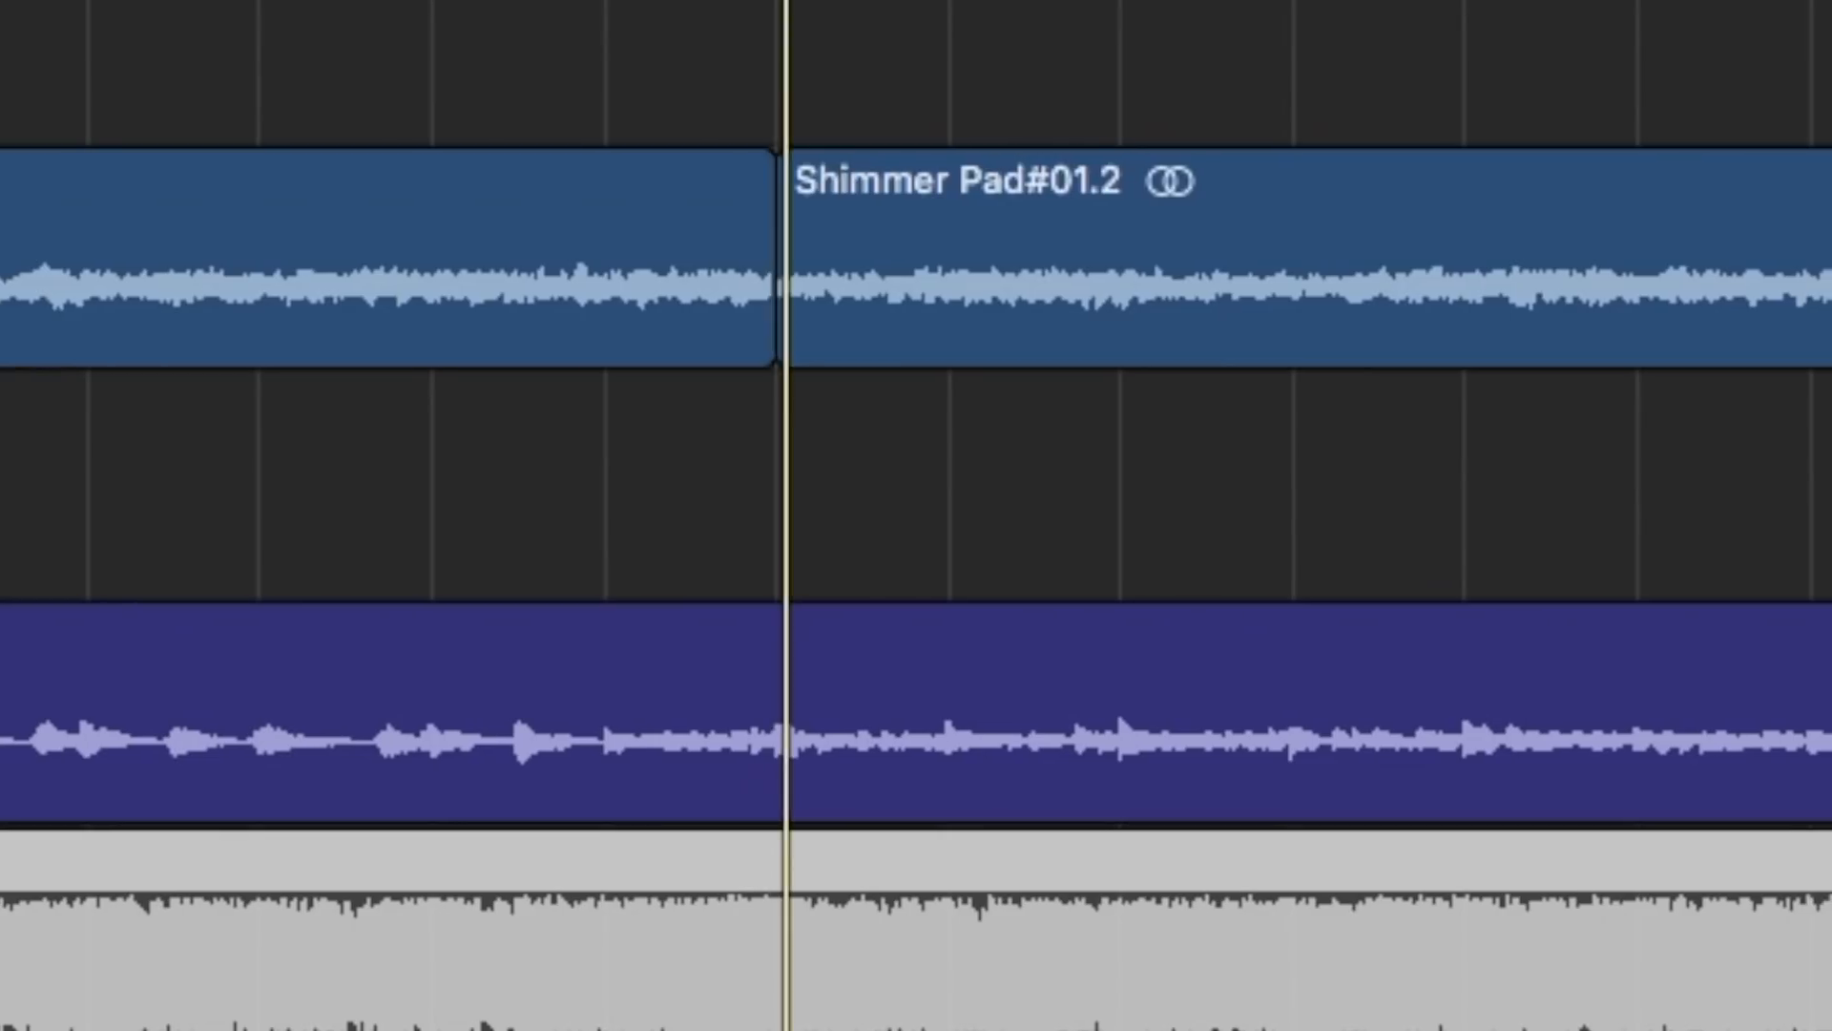
{"action": "left_click", "coordinate": [117, 826]}
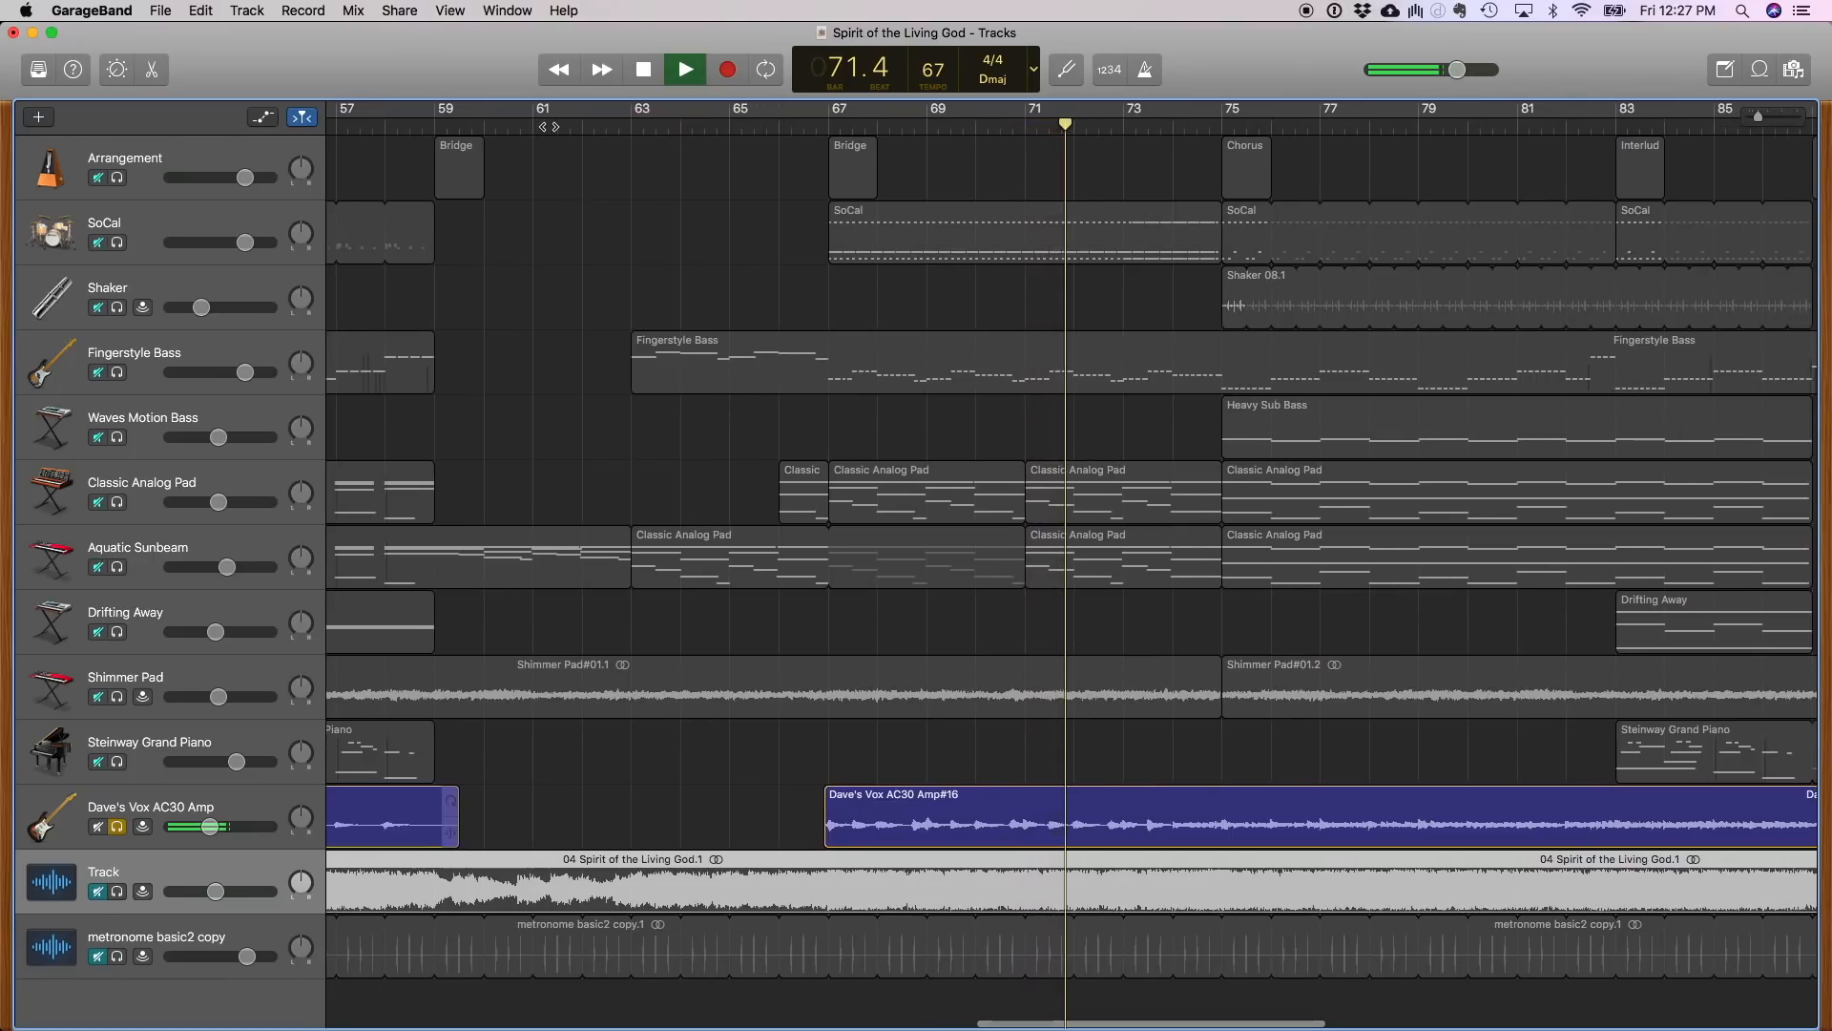
{"action": "left_click", "coordinate": [119, 828]}
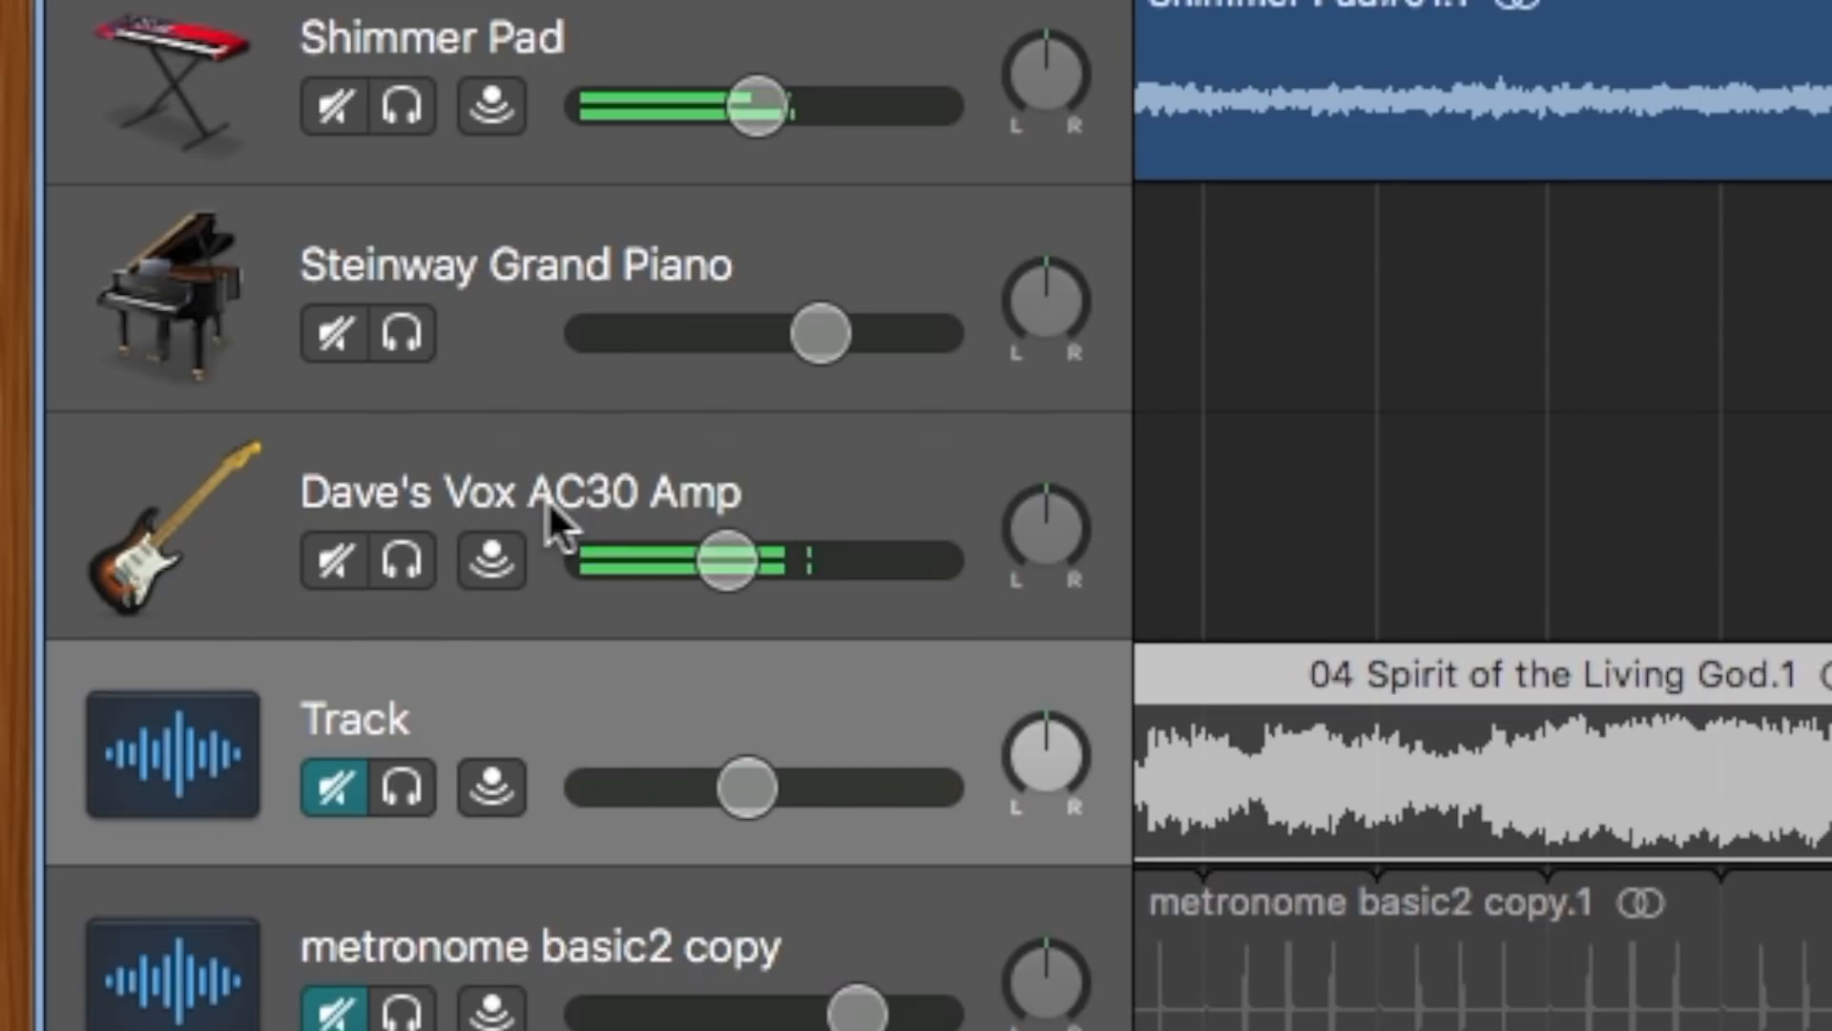
{"action": "key", "text": "space"}
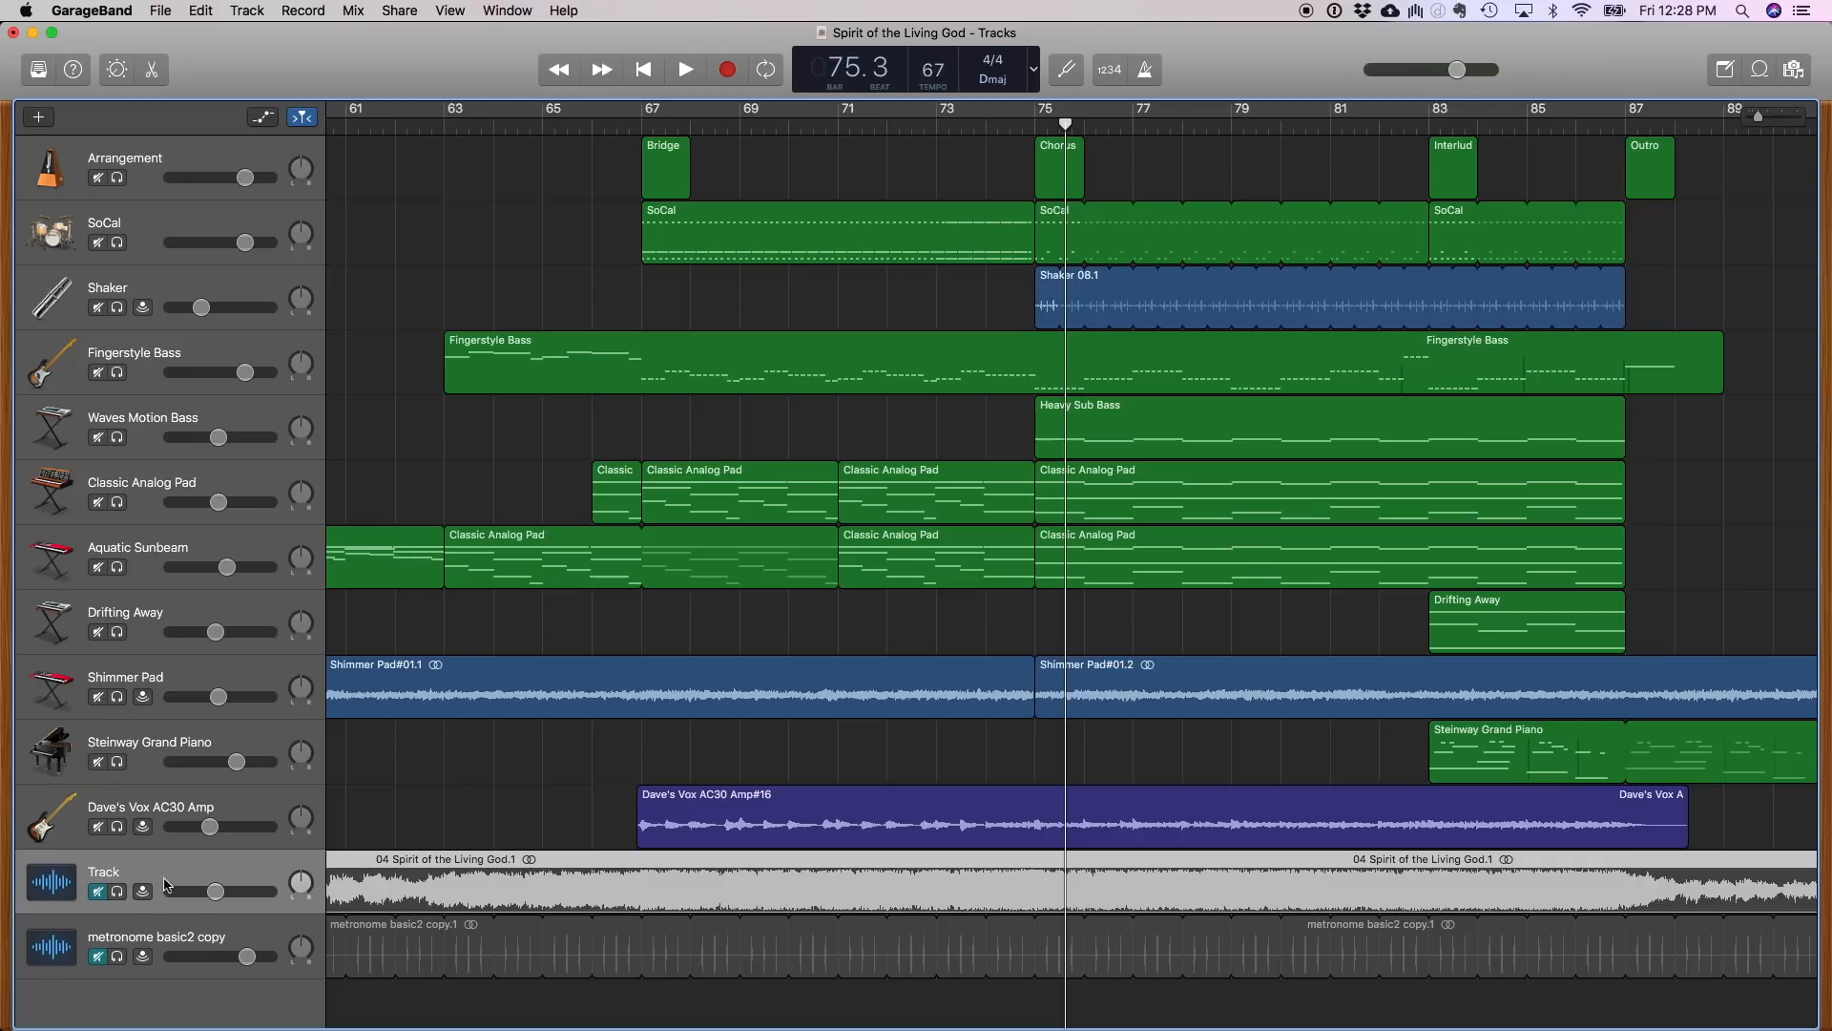
Play the song from its beginning, audition the Shimmer Pad track in solo, and stop playback before the chorus at bar 27
{"action": "scroll", "coordinate": [703, 529], "scroll_direction": "left", "scroll_amount": 15}
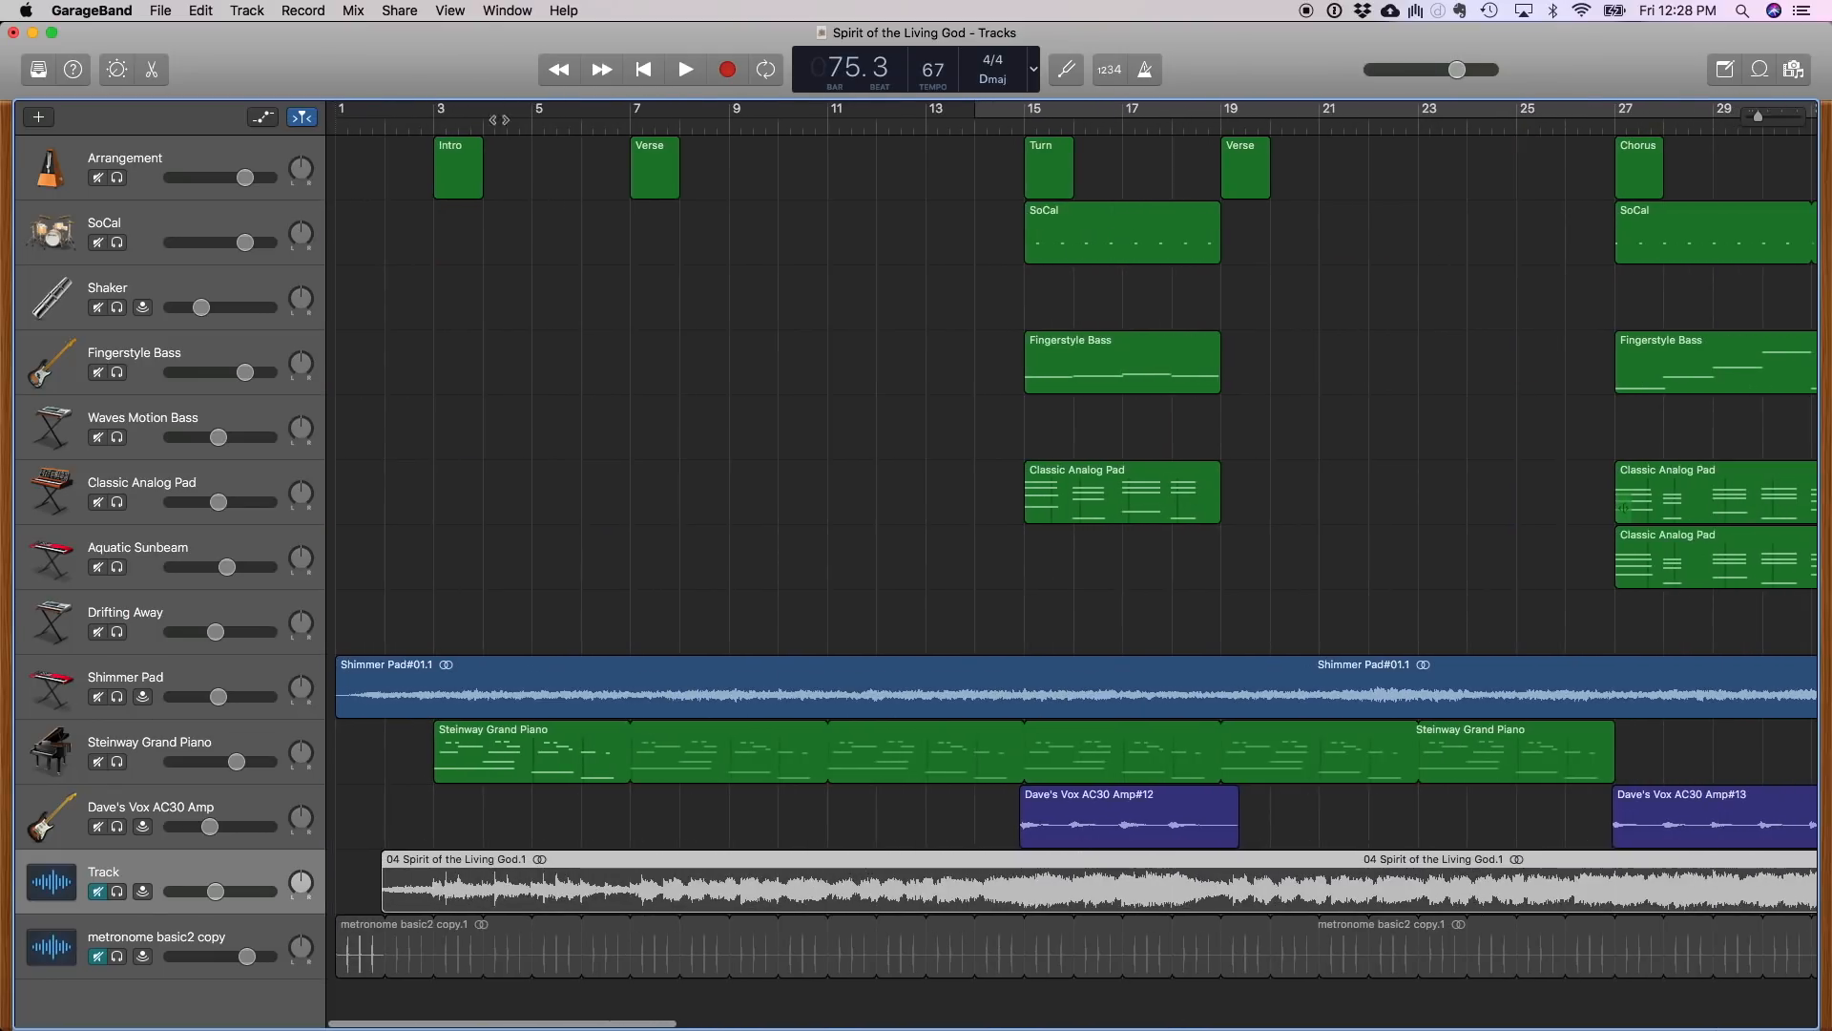
{"action": "key", "text": "Return"}
{"action": "key", "text": "space"}
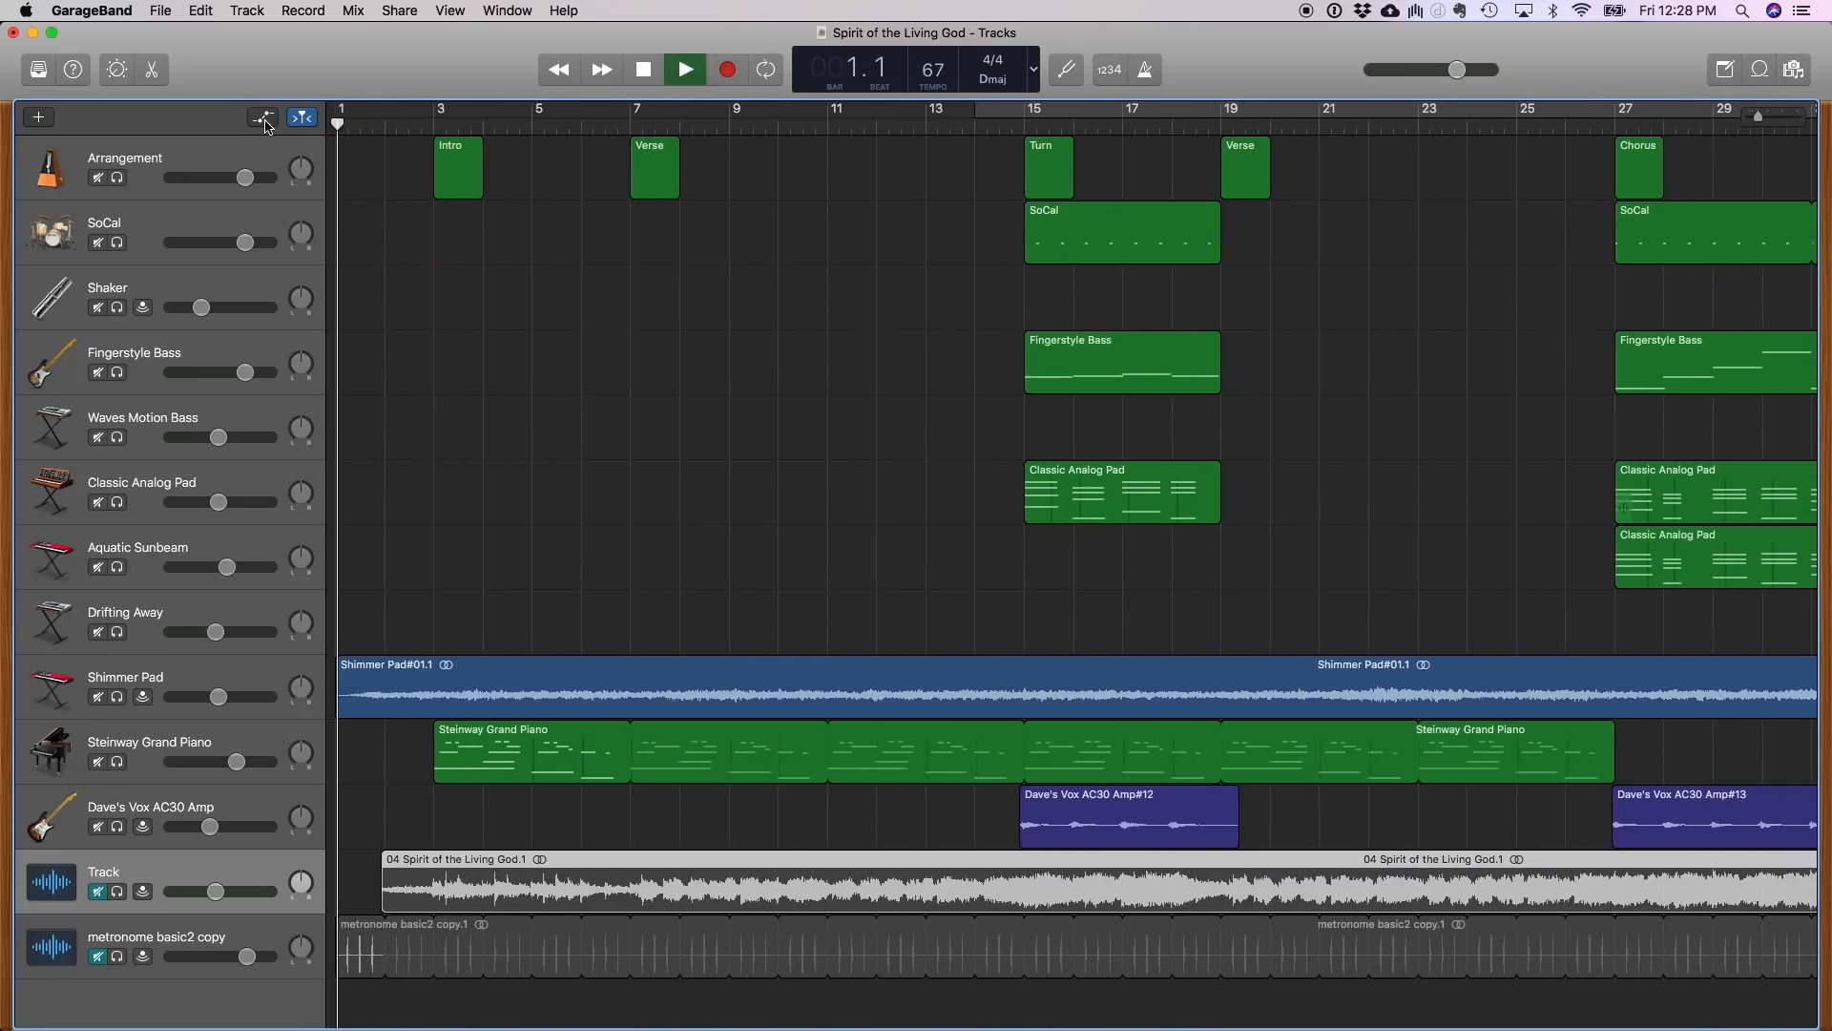
{"action": "left_click", "coordinate": [185, 673]}
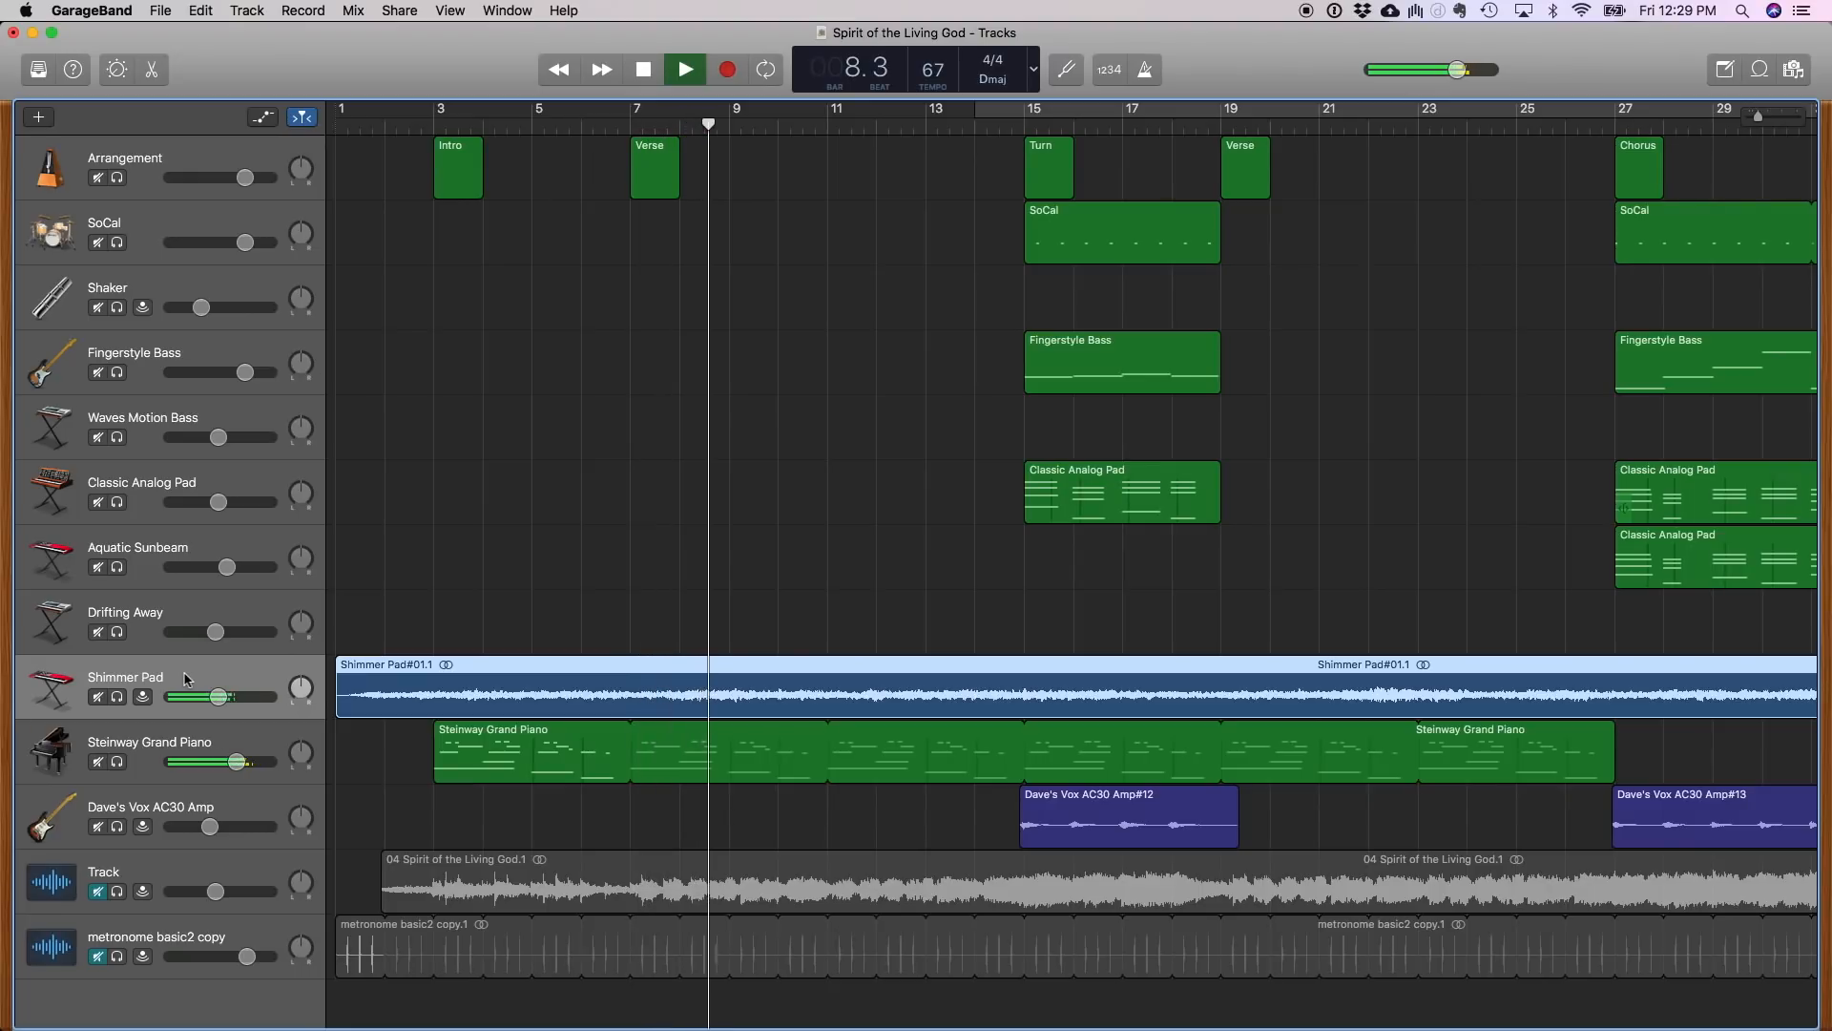
{"action": "left_click", "coordinate": [118, 697]}
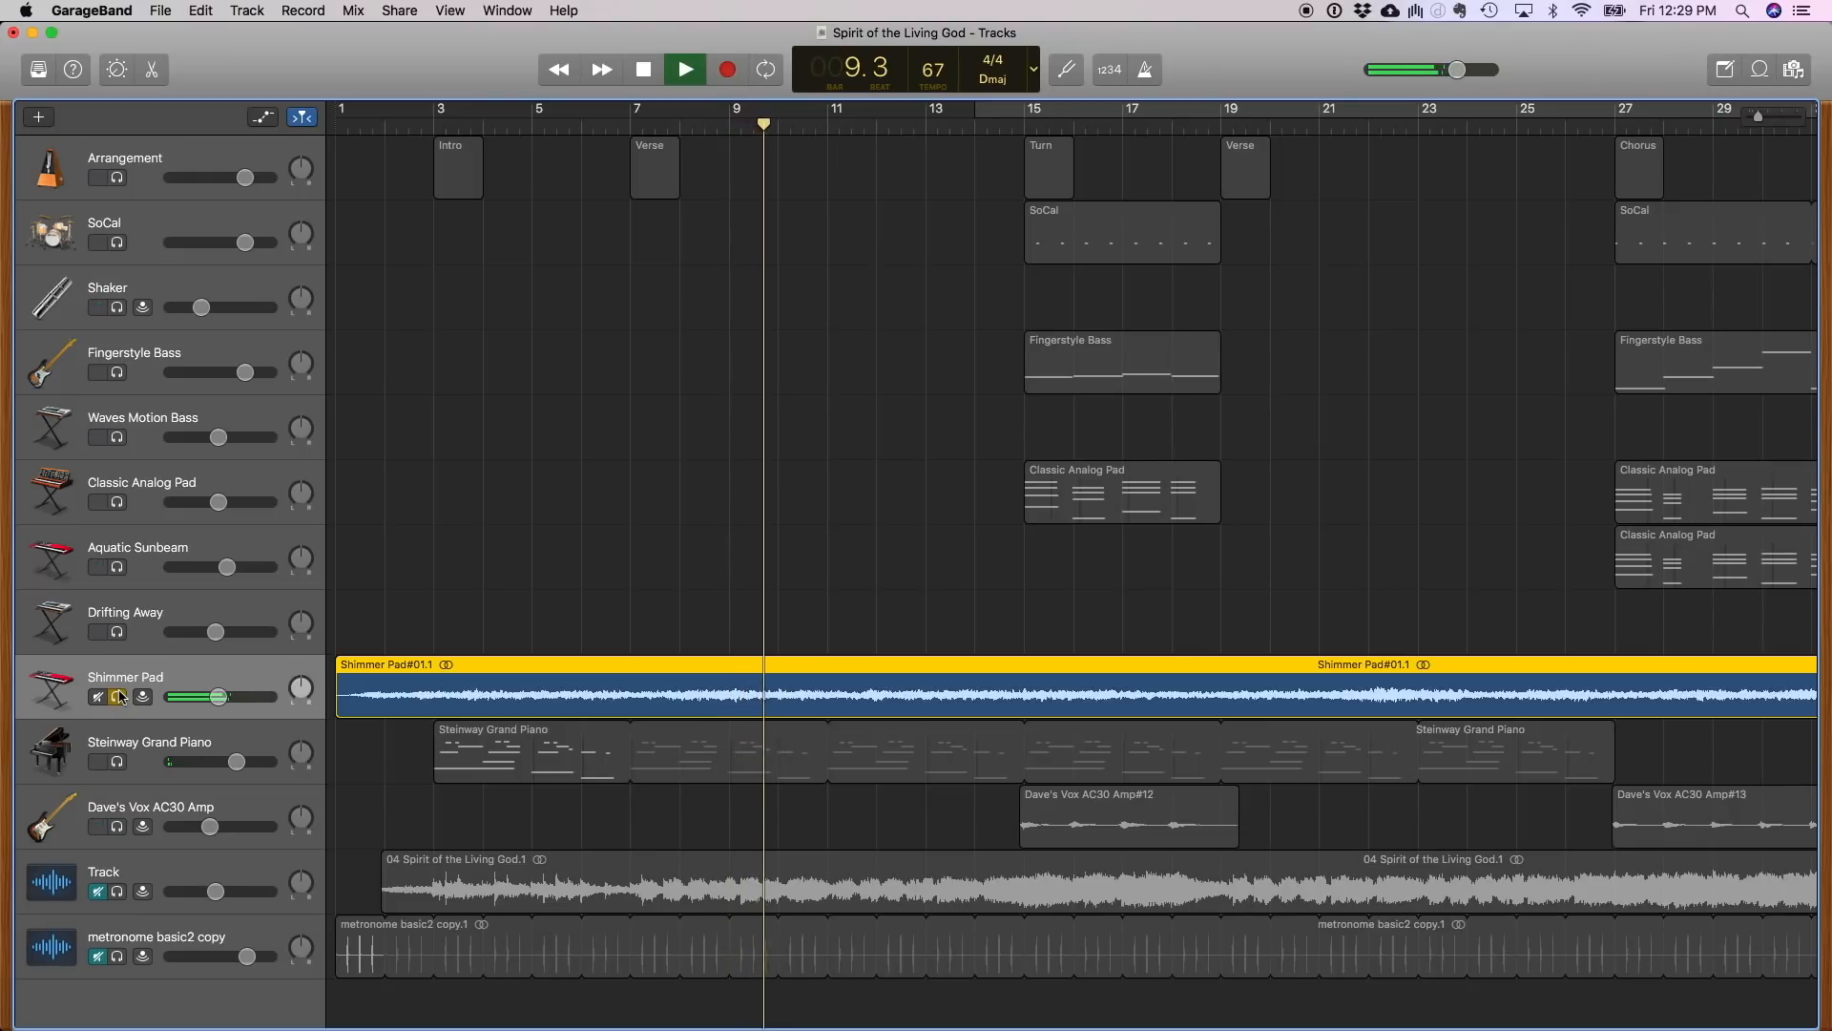
{"action": "left_click", "coordinate": [118, 696]}
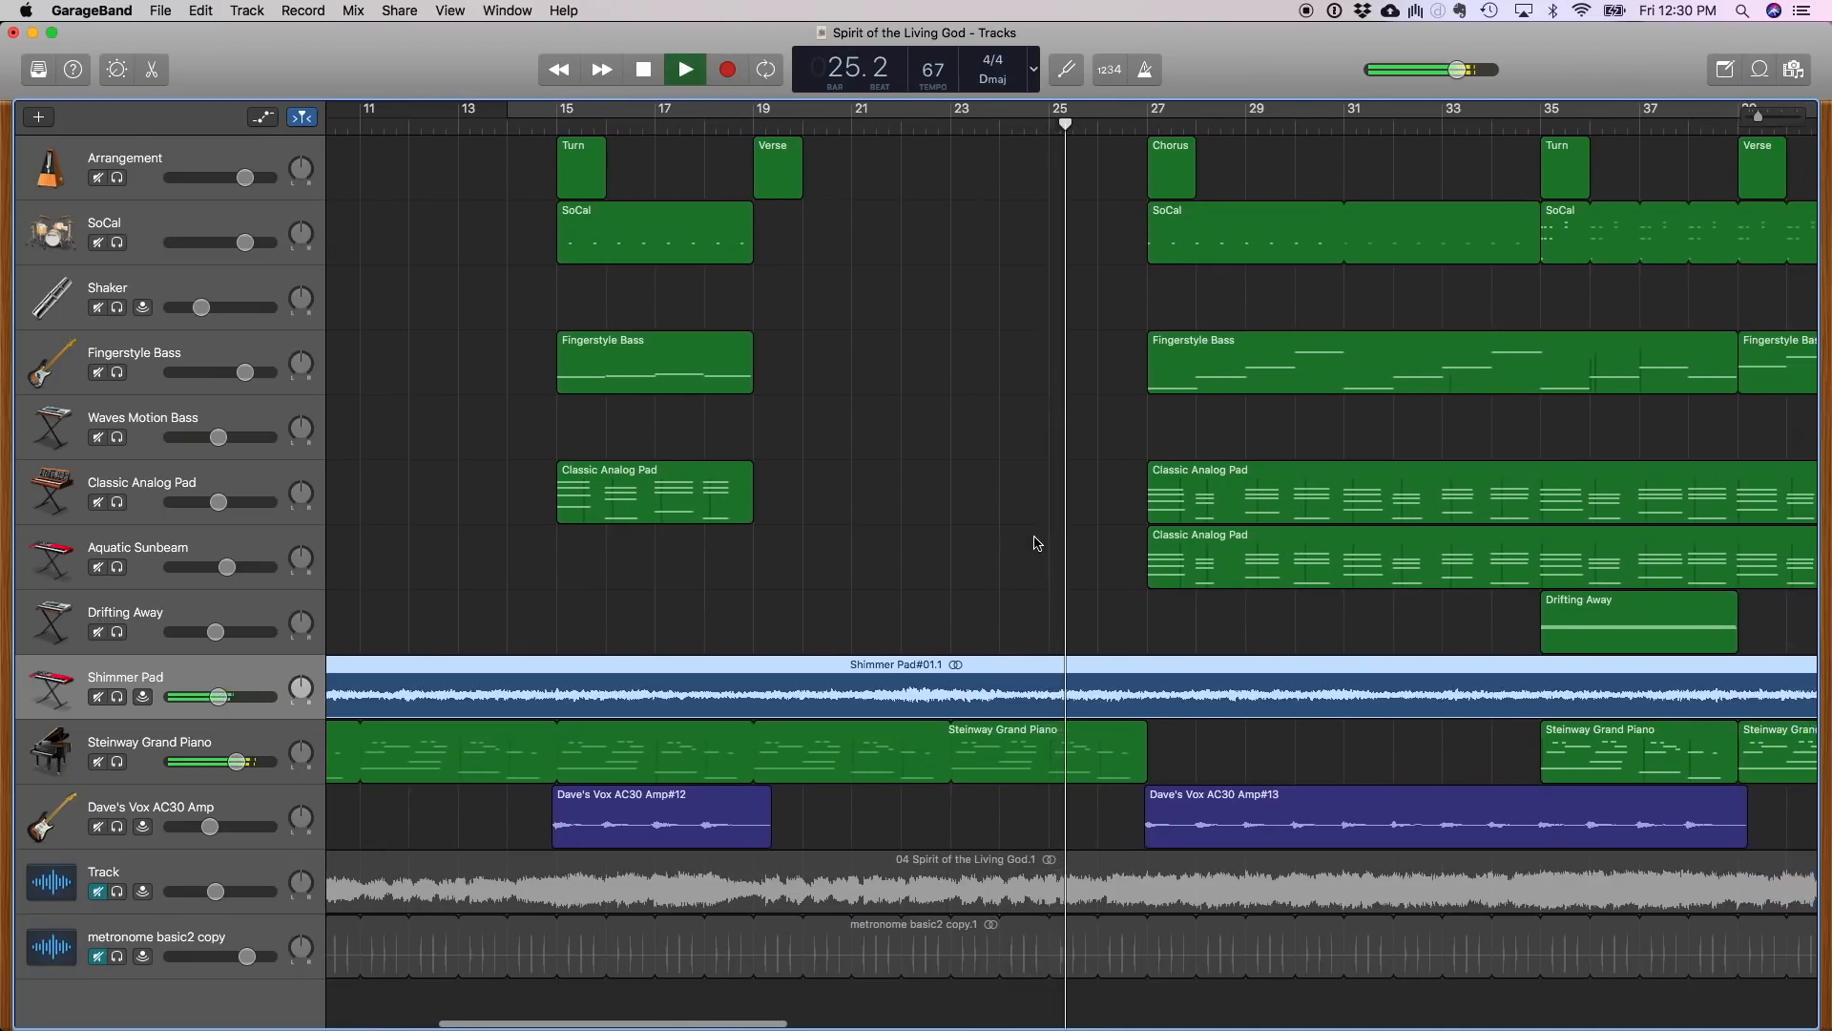
{"action": "key", "text": "space"}
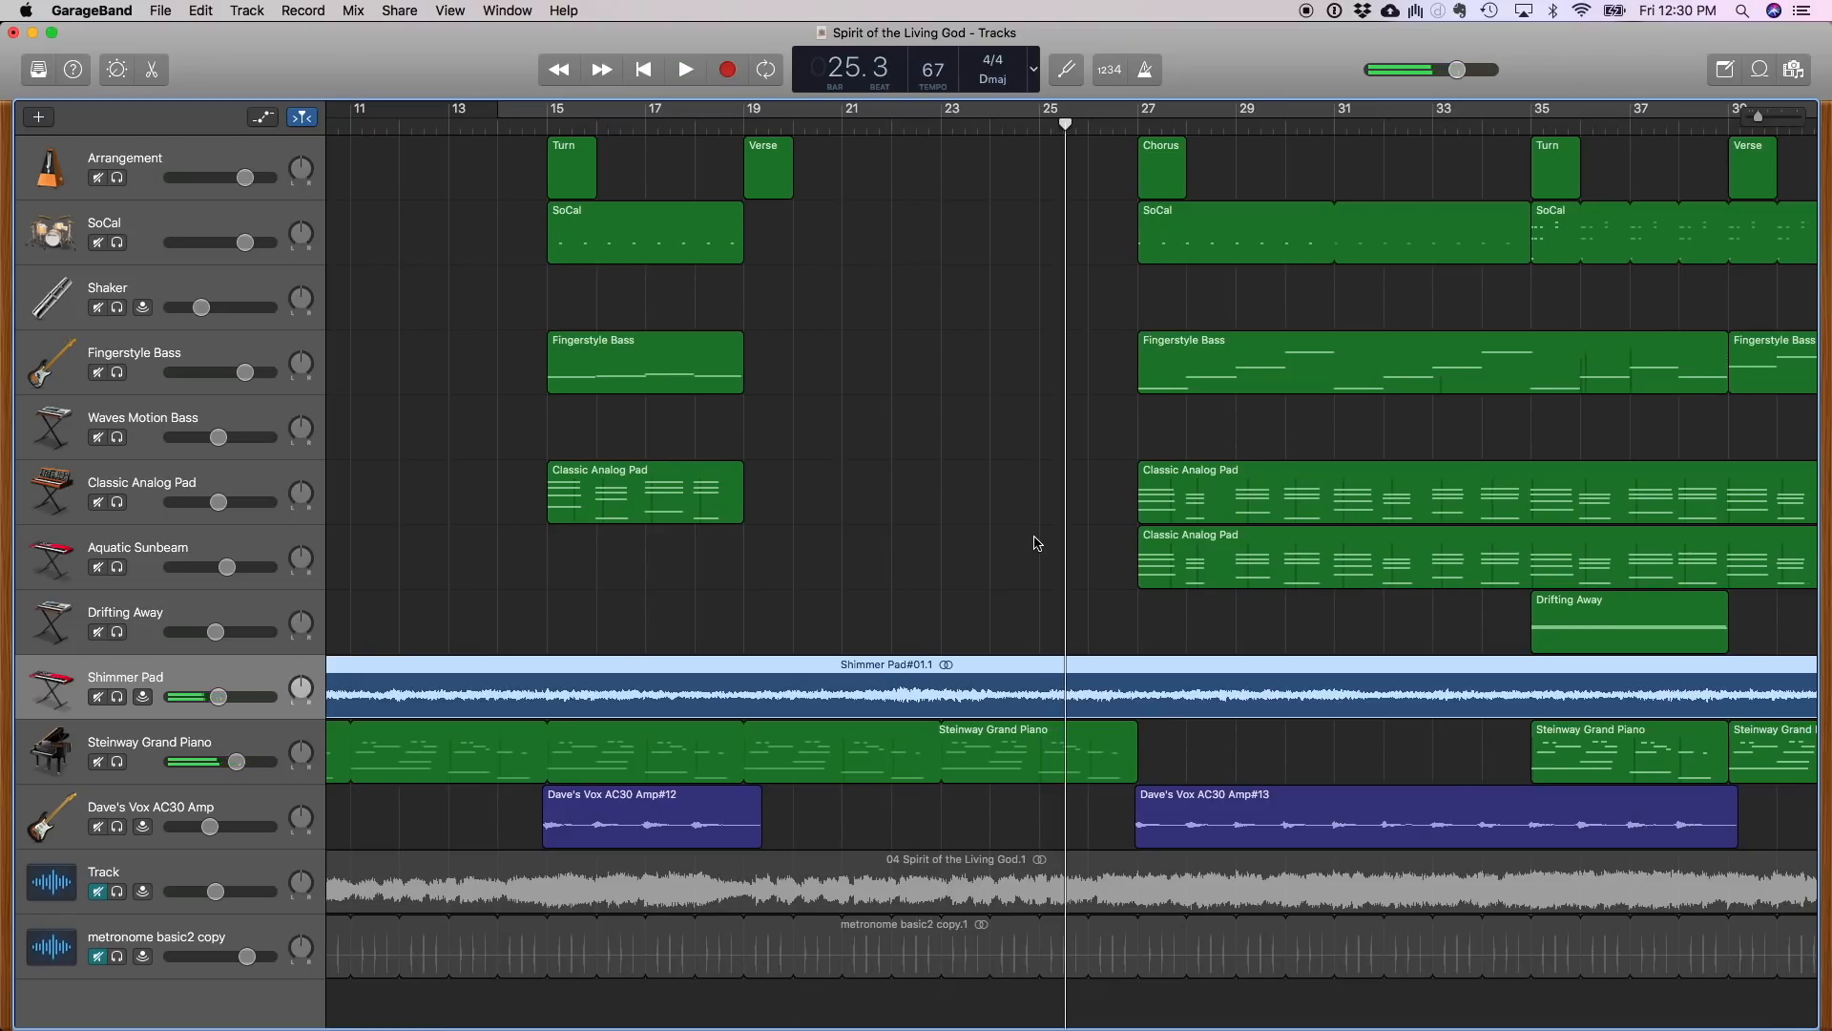